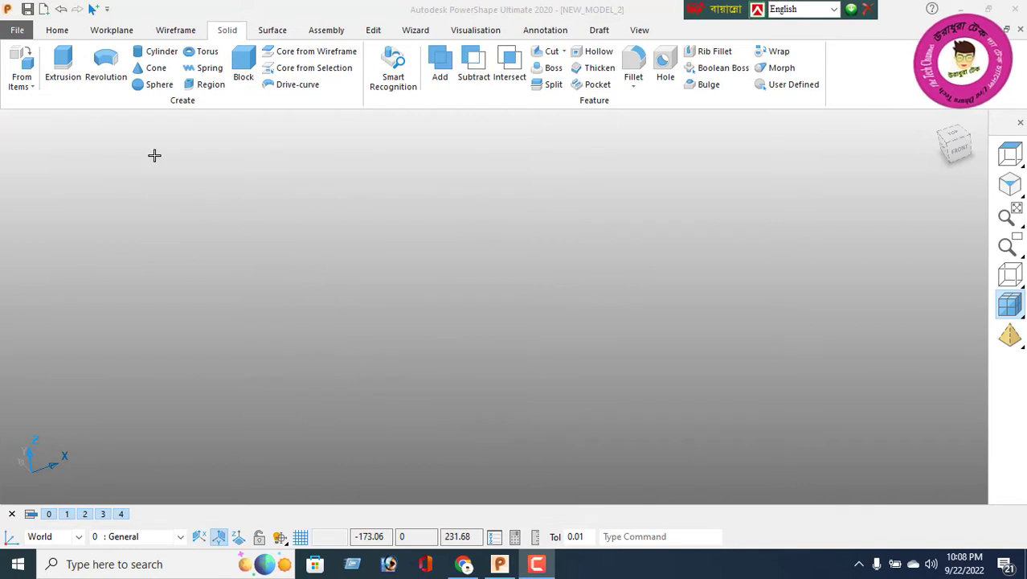
Step: Draw a 90 x 90 rectangle on the XY plane and deselect it
click(181, 32)
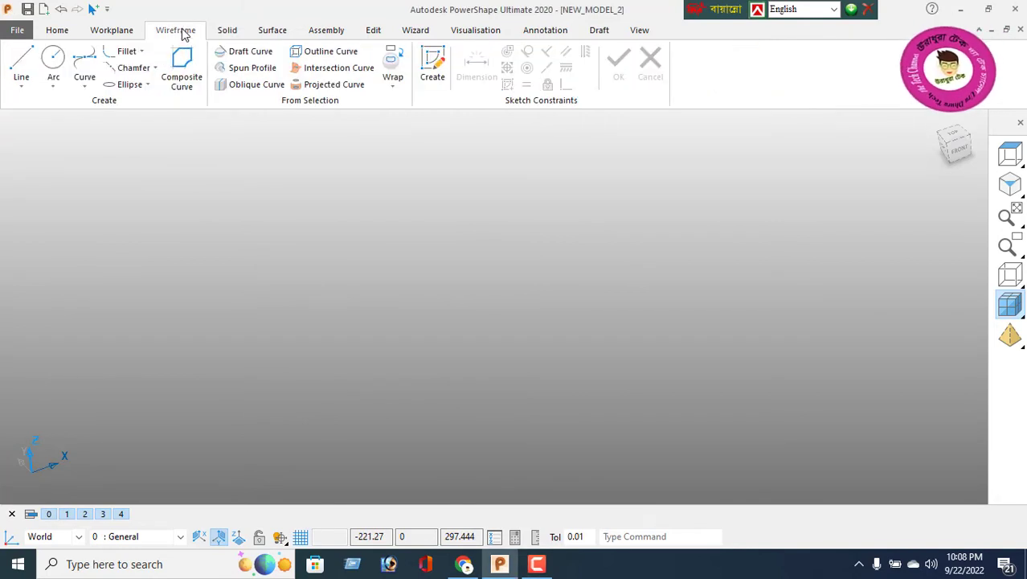
click(21, 89)
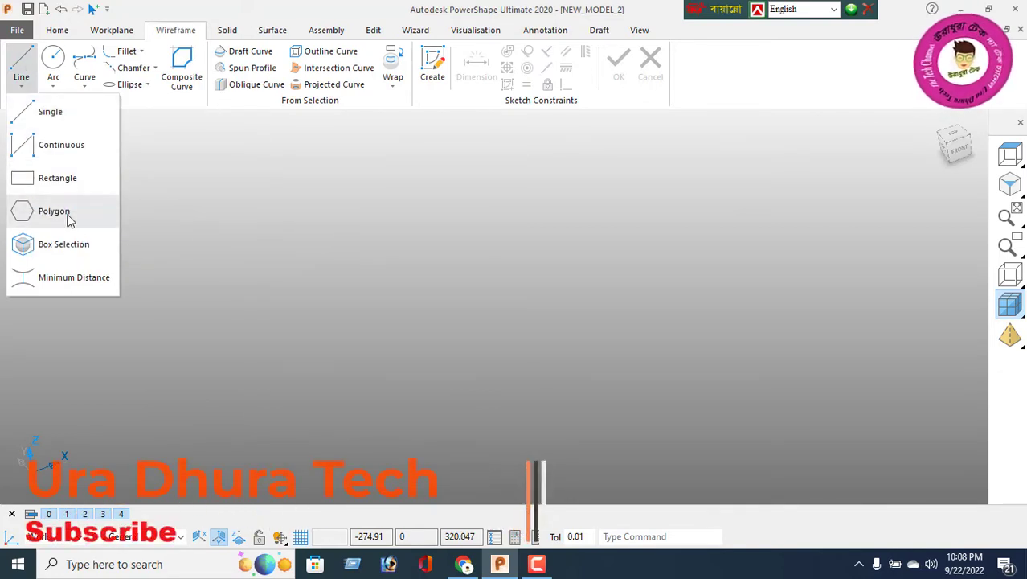
click(24, 178)
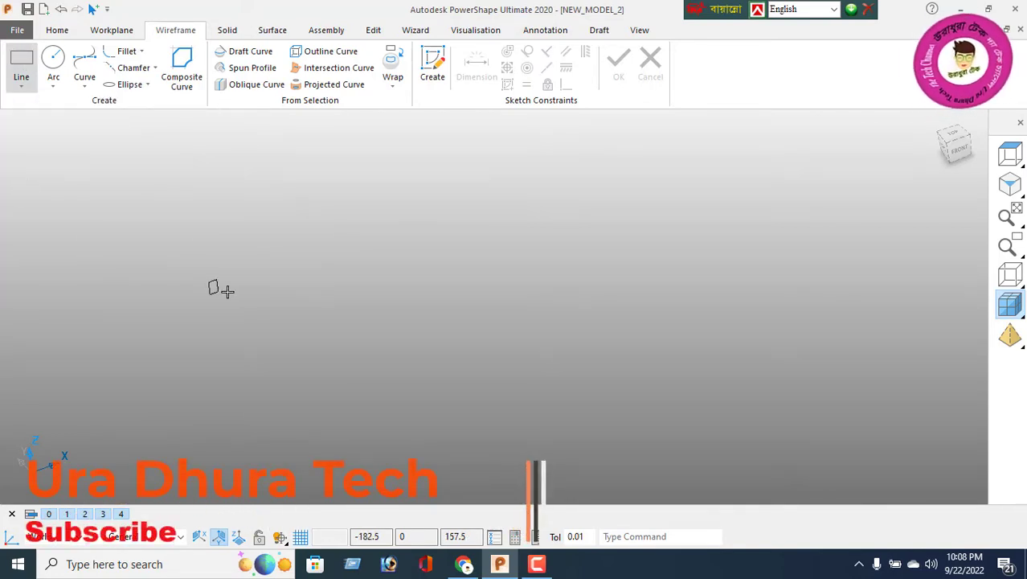
click(1008, 160)
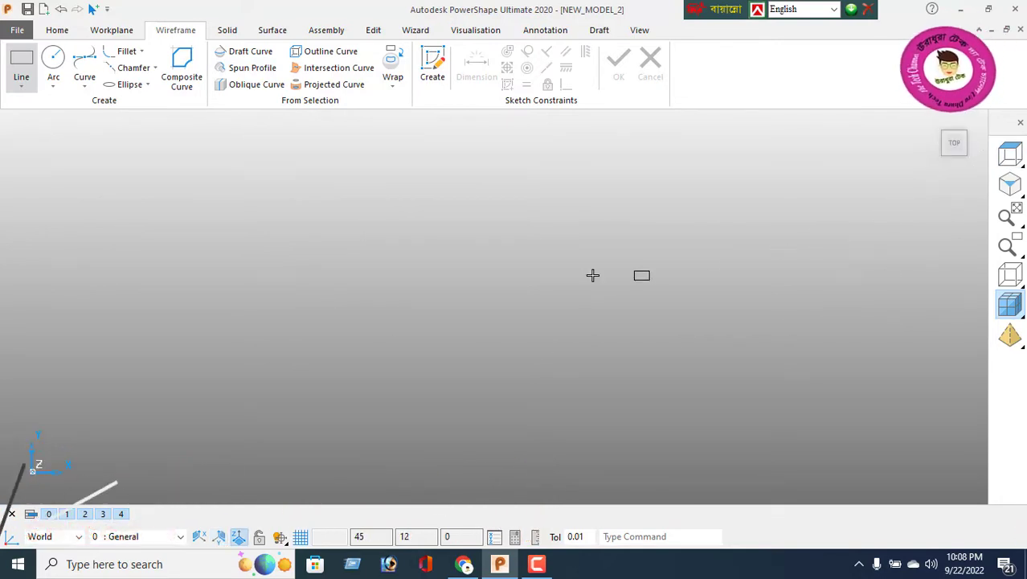
click(502, 262)
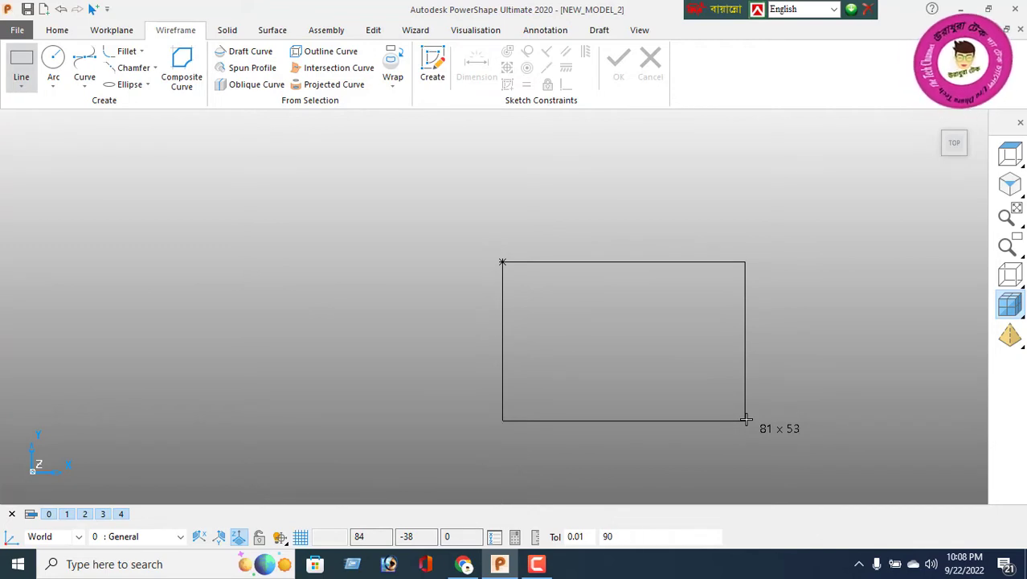
click(746, 418)
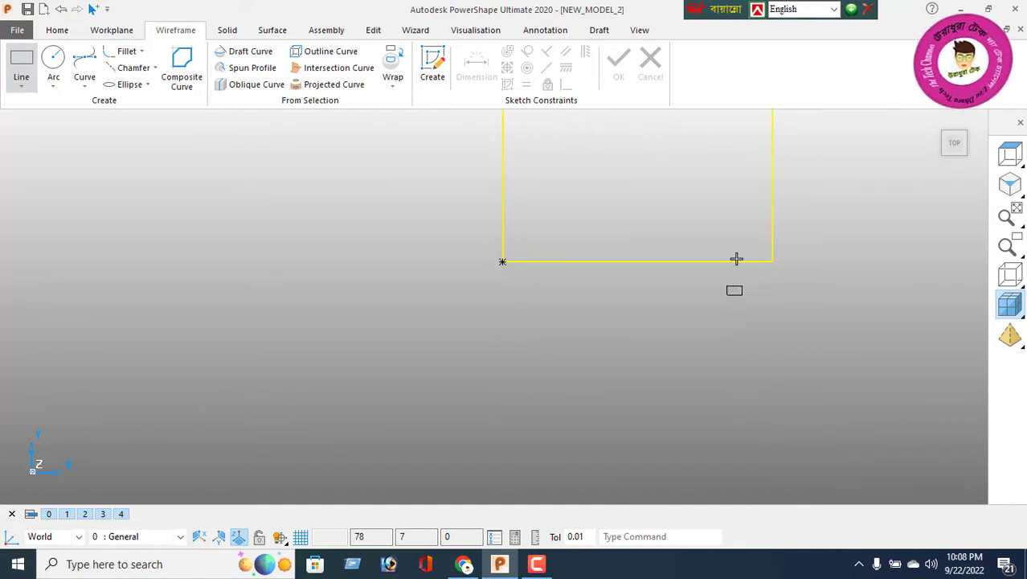
click(772, 261)
click(1005, 155)
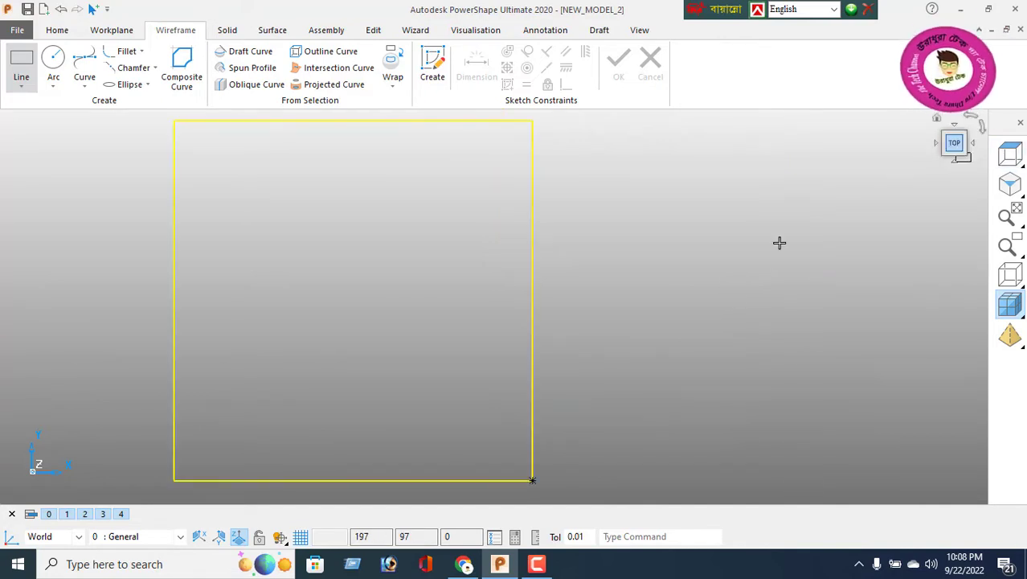
right_click(660, 223)
click(692, 185)
scroll(635, 233, down, 4)
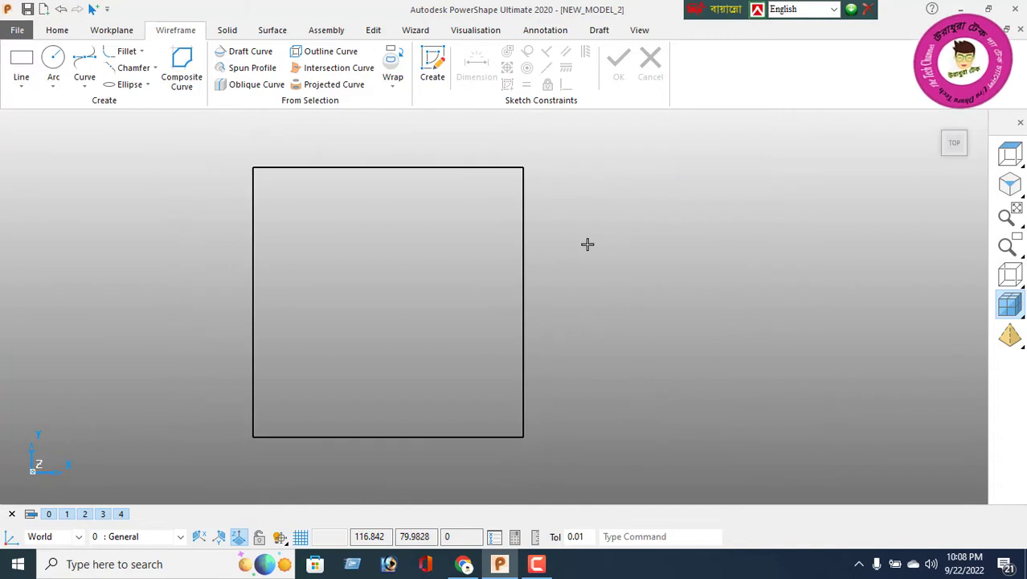
shift+middle_drag(448, 254, 527, 266)
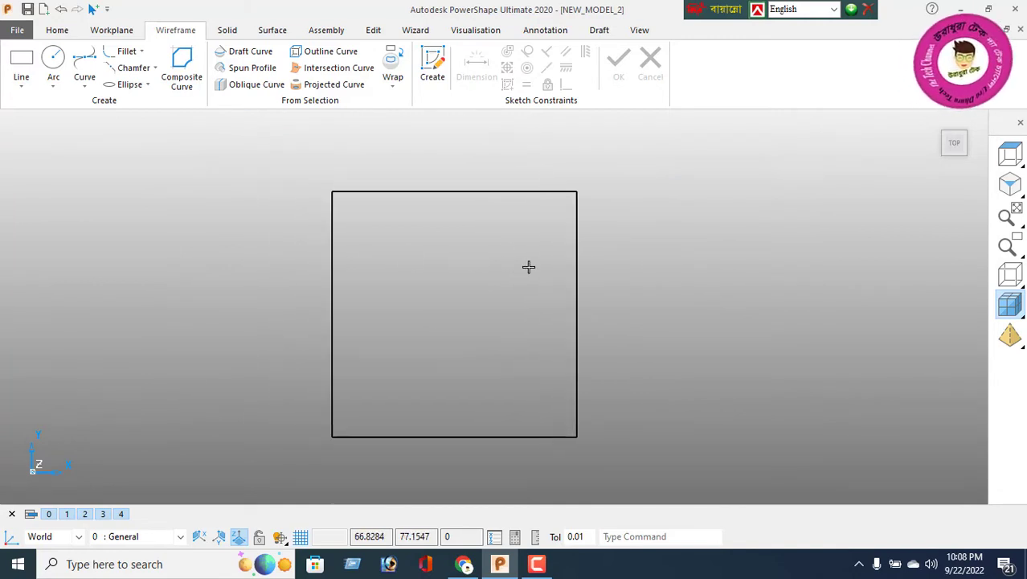
Step: Create and save a closed composite curve from the rectangle's four sides
click(181, 68)
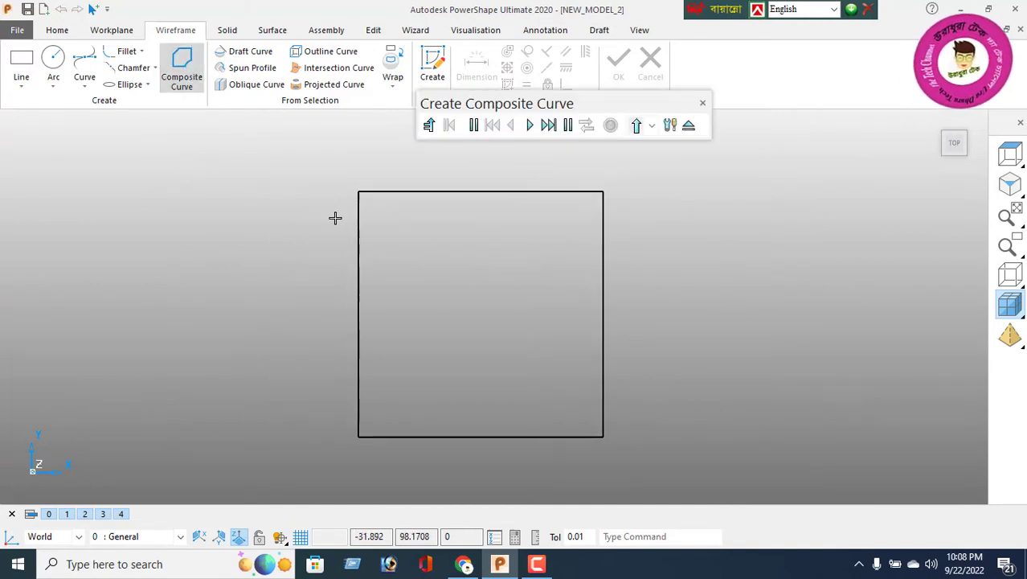
click(433, 192)
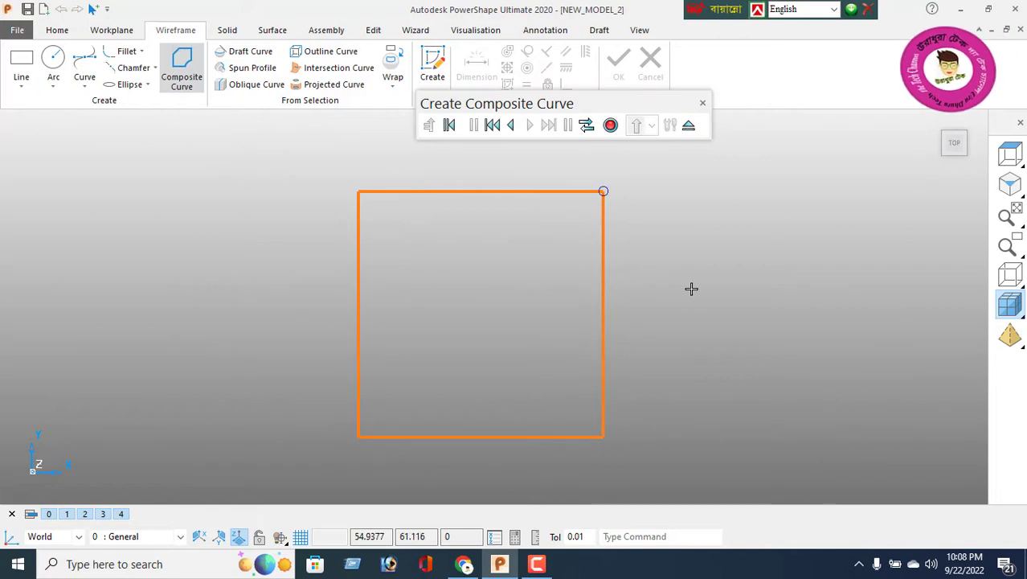
click(610, 127)
click(686, 125)
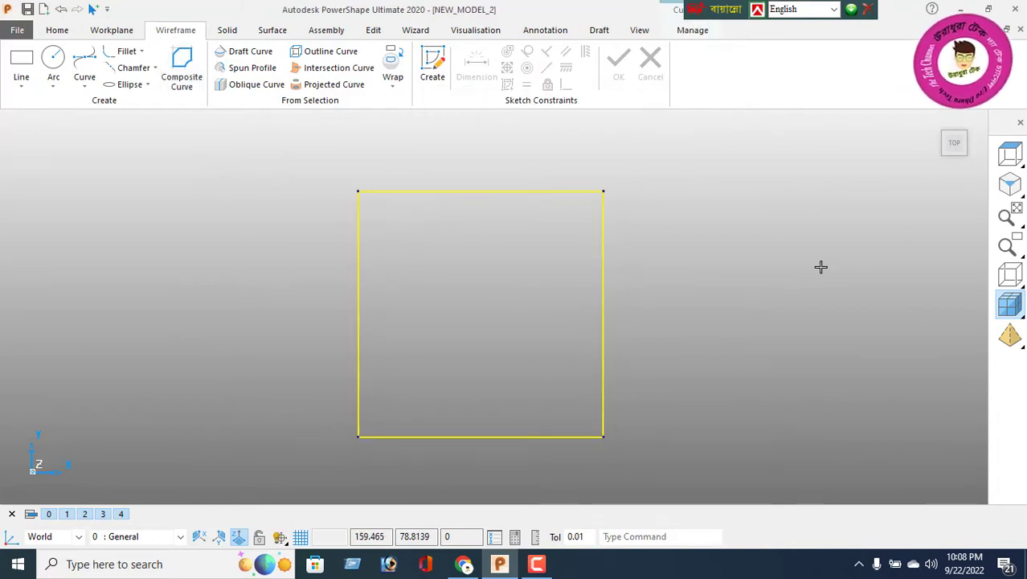
Step: Extrude the square composite curve into a solid plate with a Direction 1 length of 12
click(1004, 191)
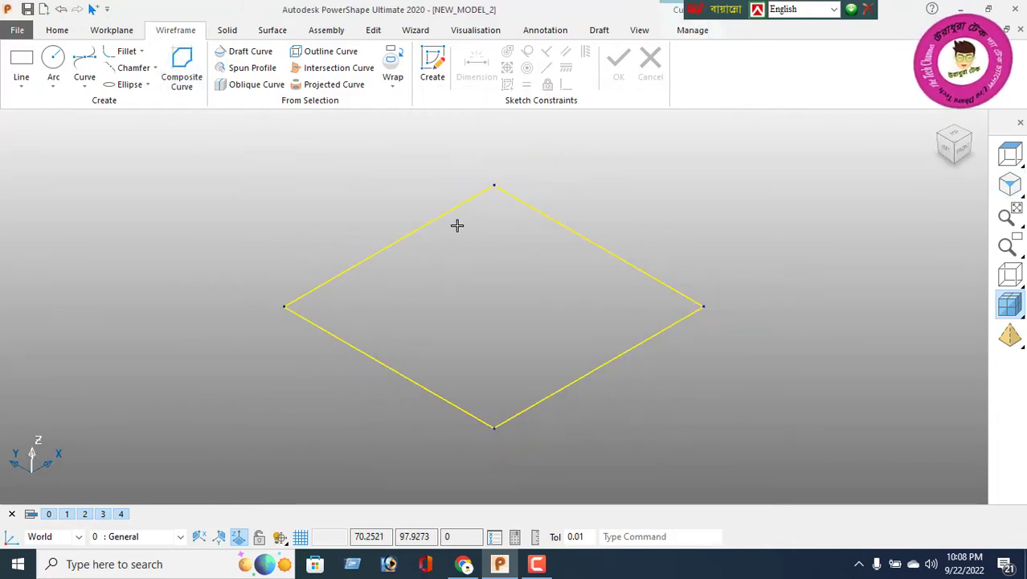
click(227, 30)
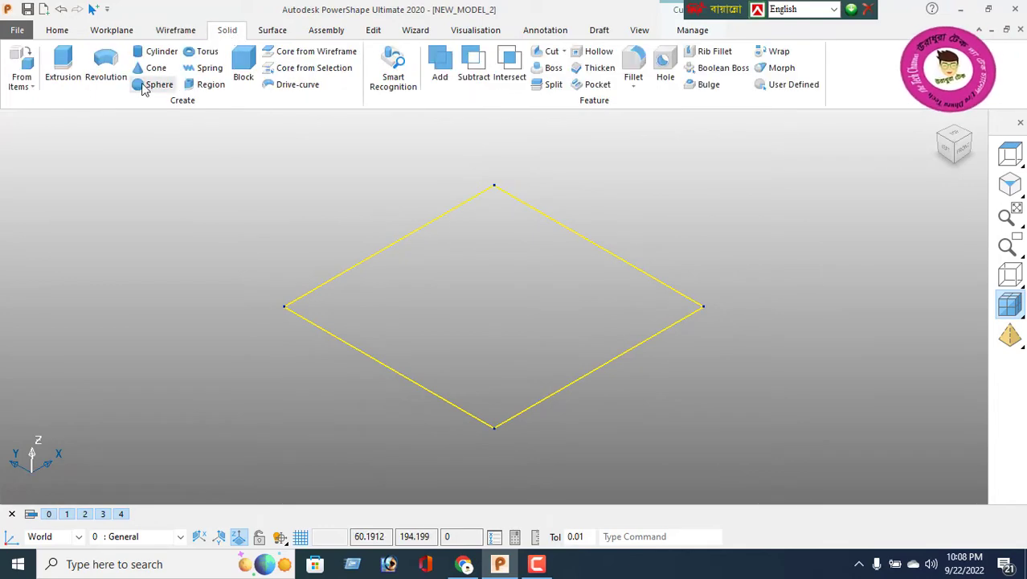
click(63, 75)
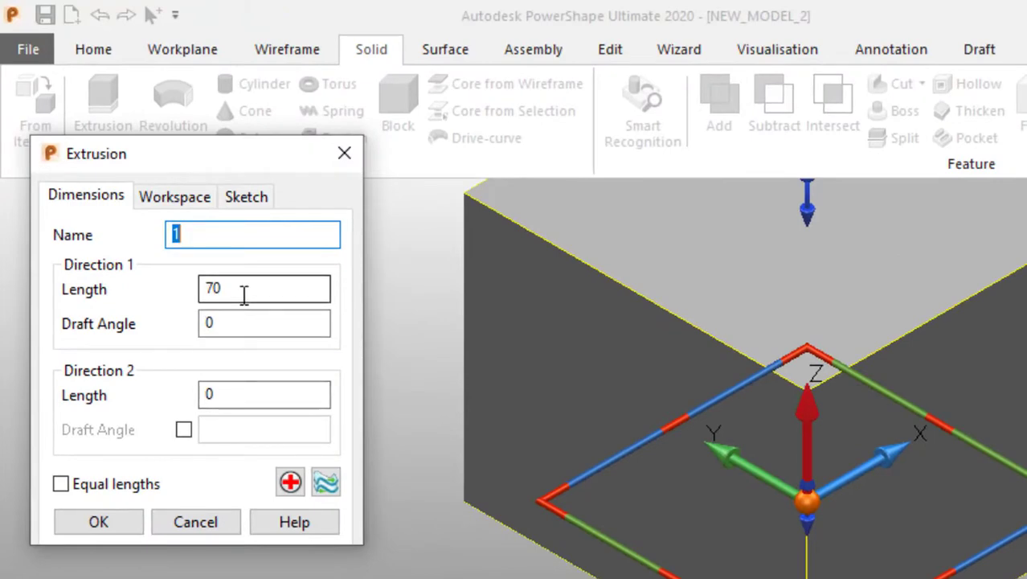
double_click(222, 266)
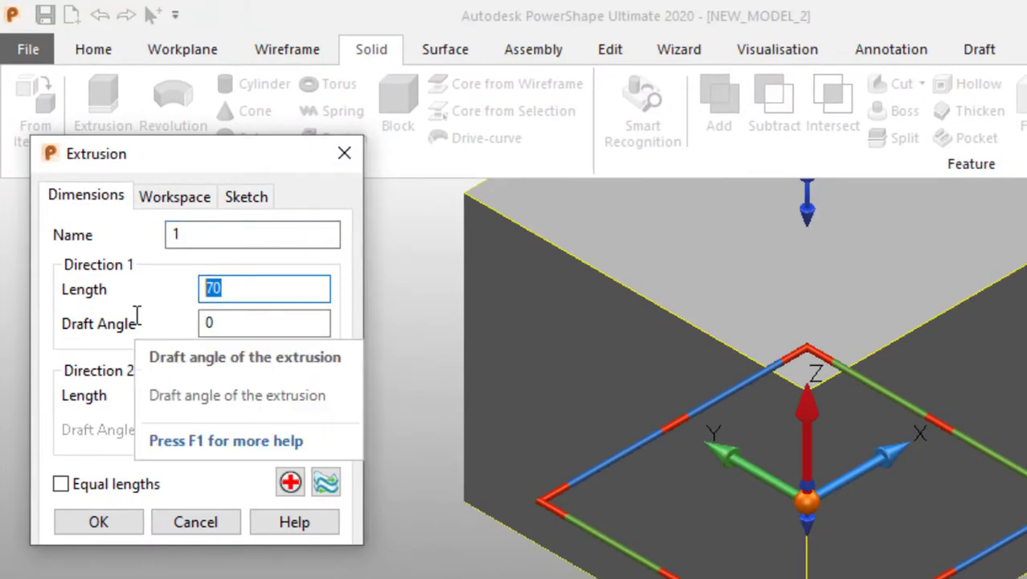
text(12)
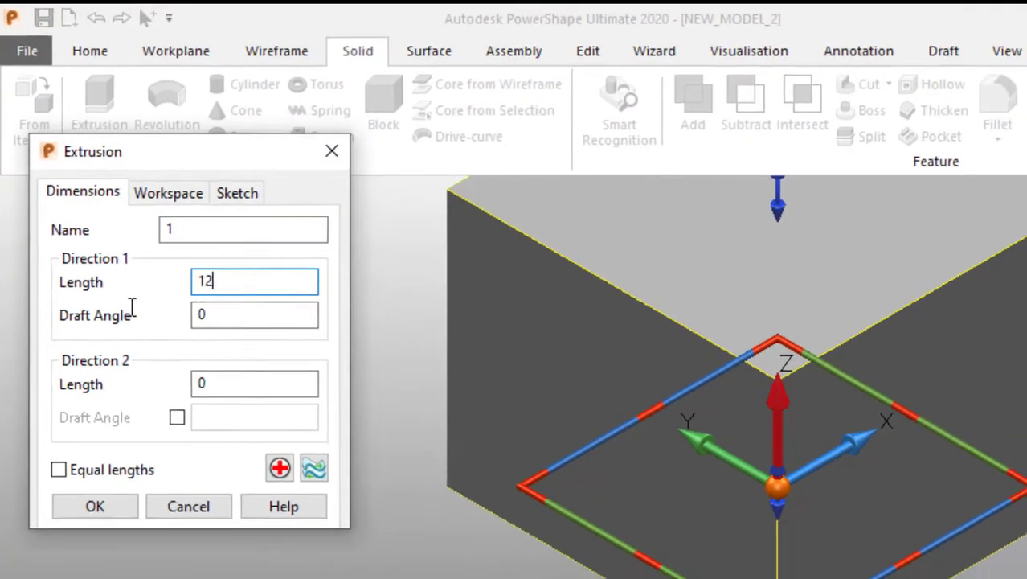
key(Return)
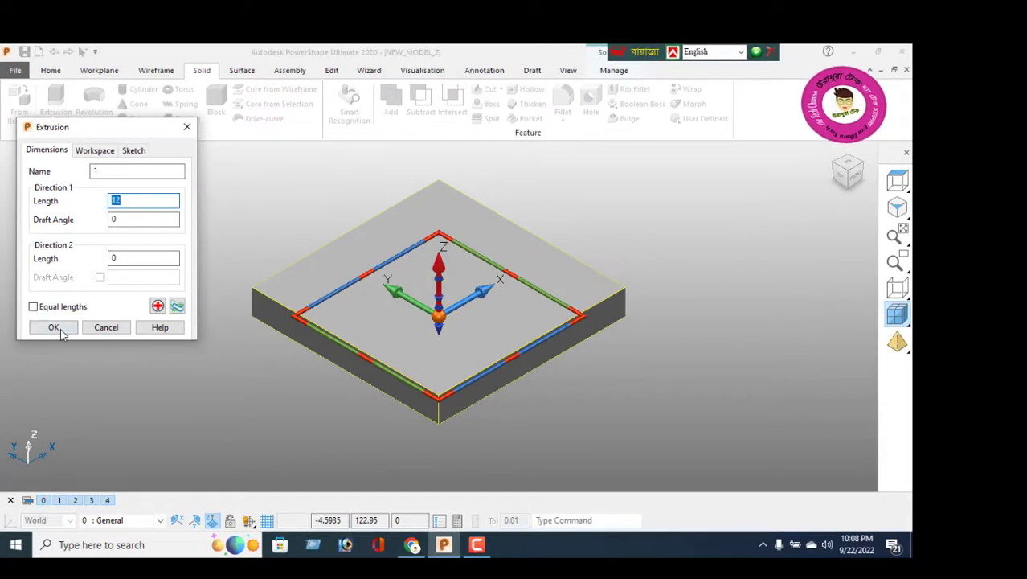
click(59, 329)
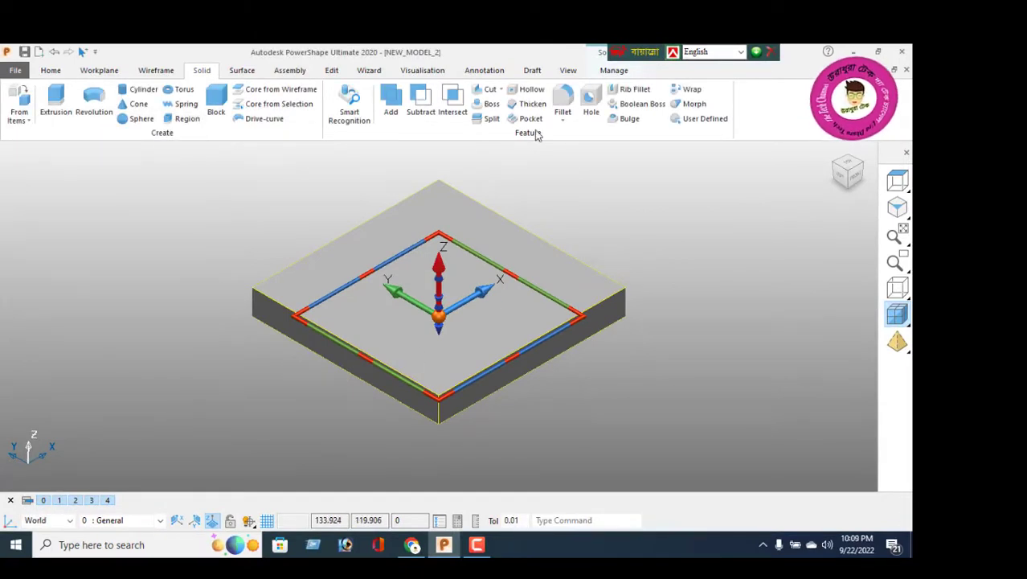
Step: Check the reference drawing in Chrome and fillet the plate's four vertical corner edges with a circular radius of 5
click(563, 100)
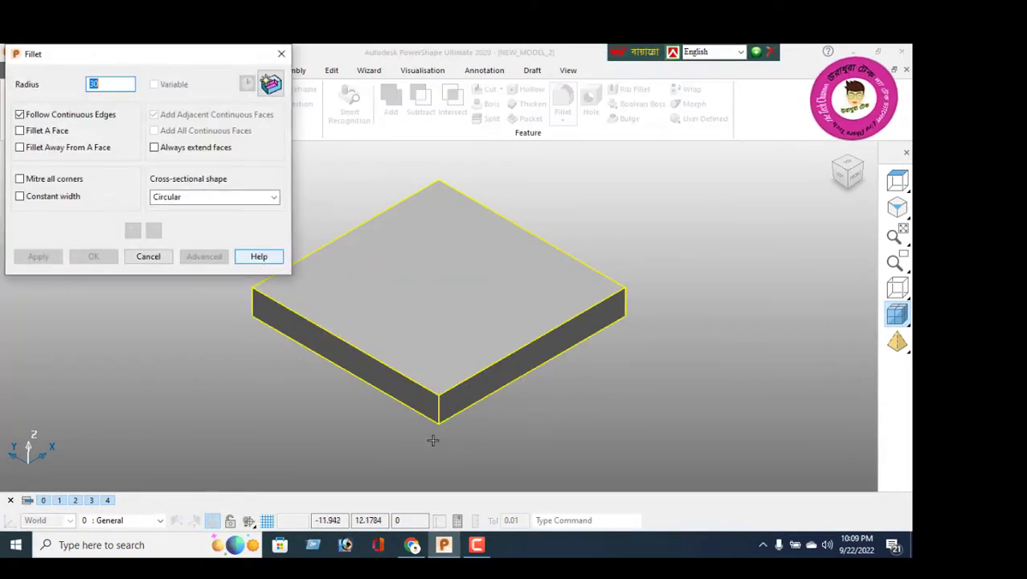
click(412, 544)
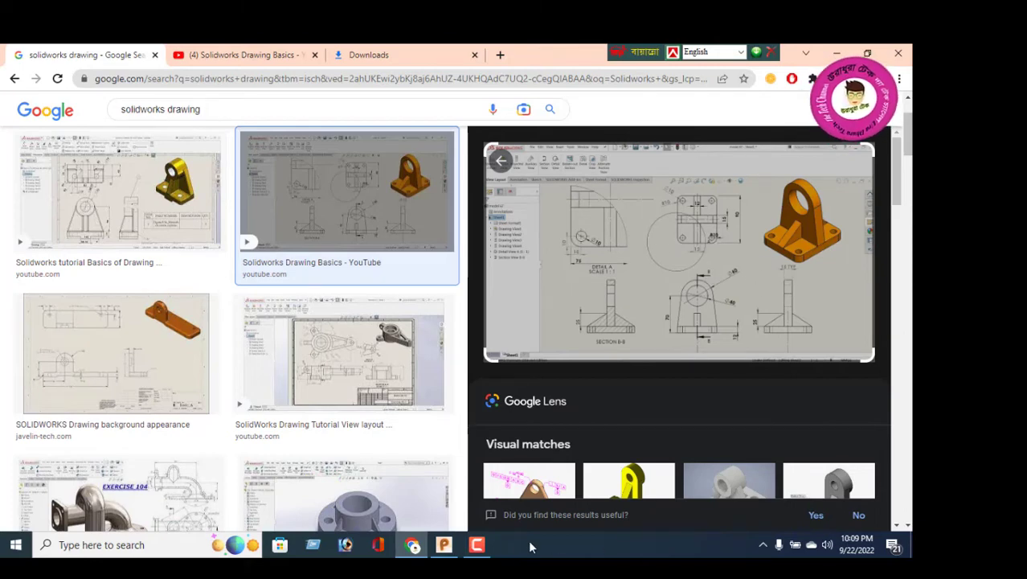
click(443, 545)
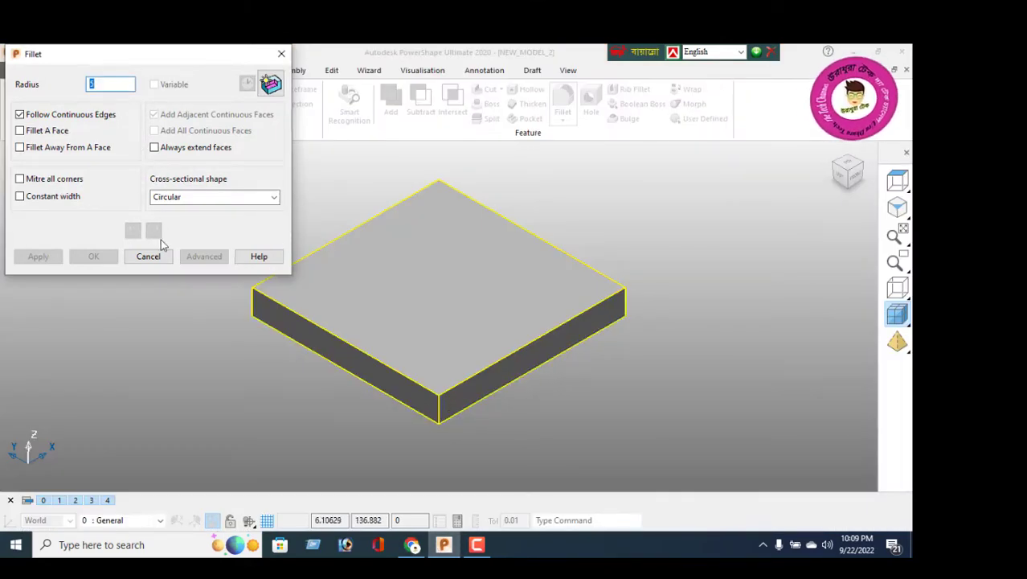
click(437, 408)
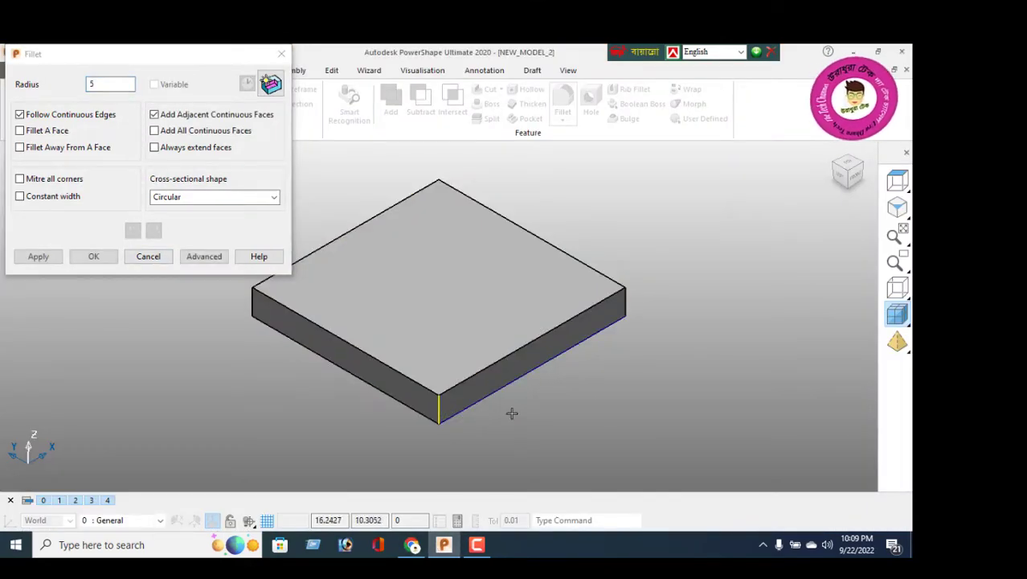
shift+click(625, 301)
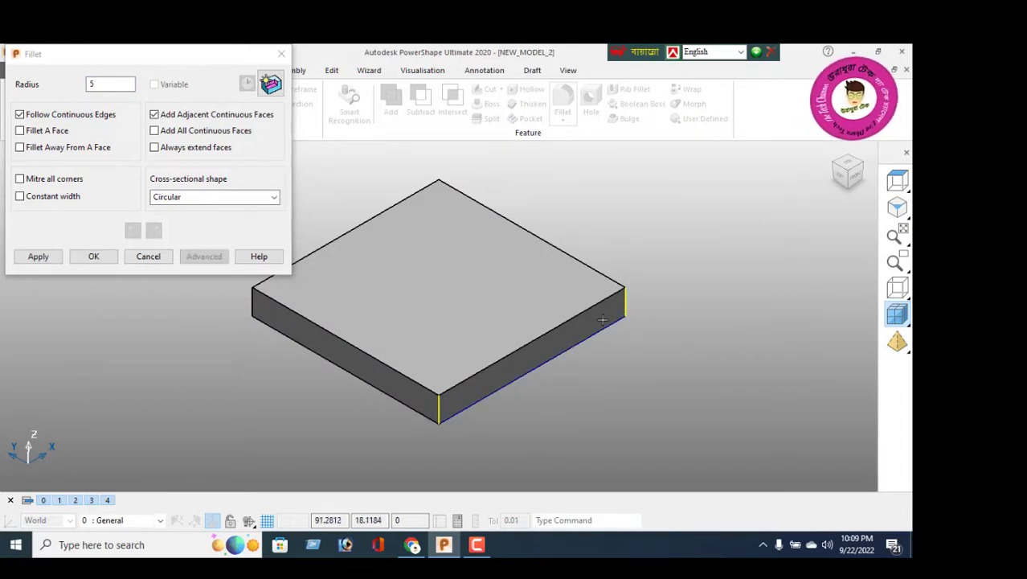
middle_drag(489, 320, 355, 389)
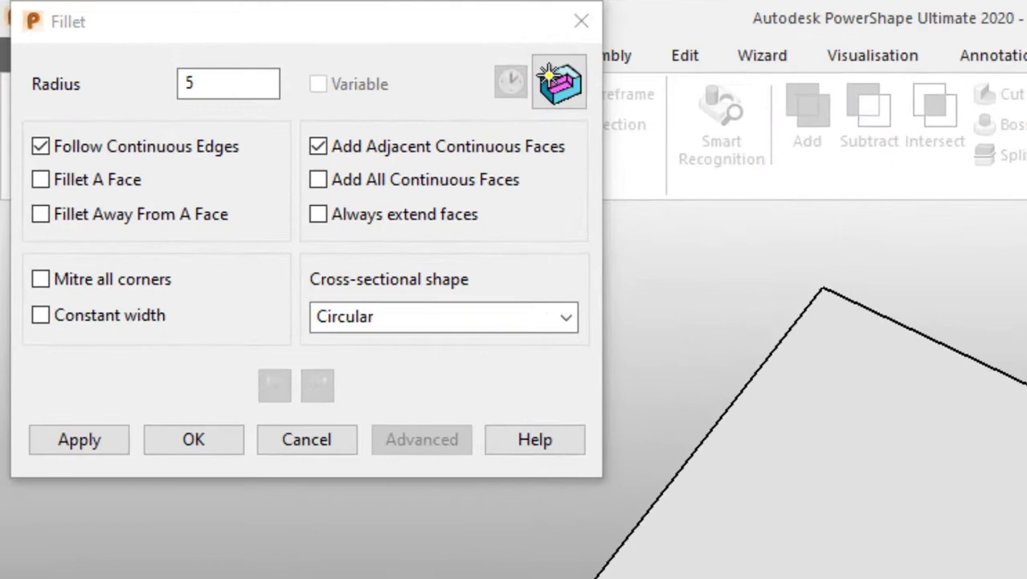
middle_drag(438, 576, 470, 570)
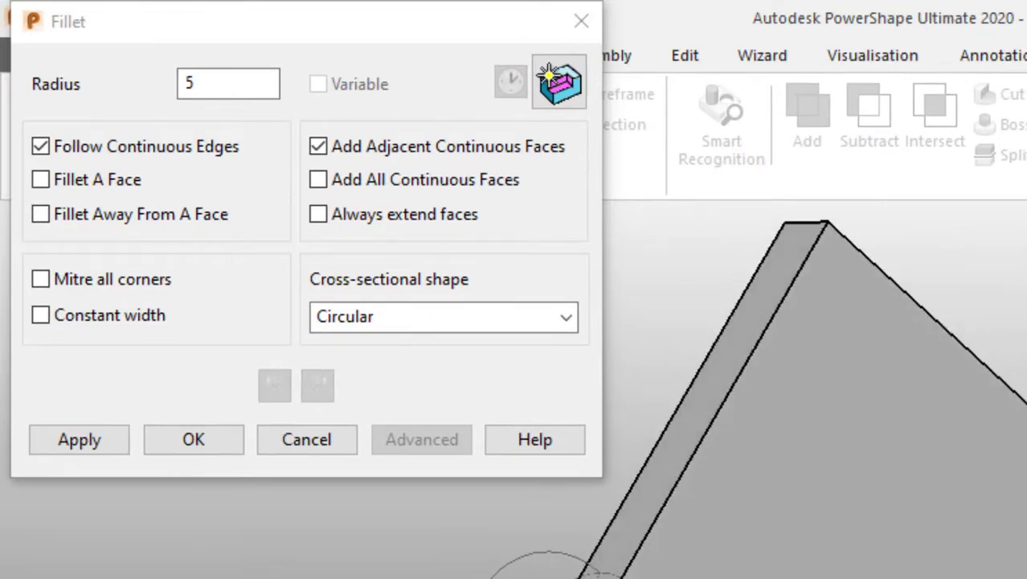
click(798, 218)
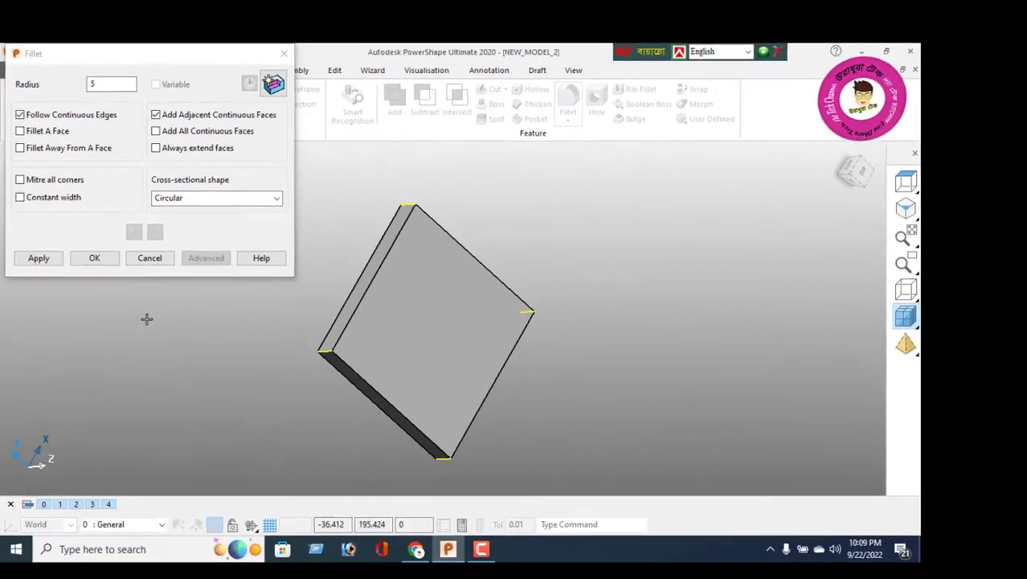
click(48, 257)
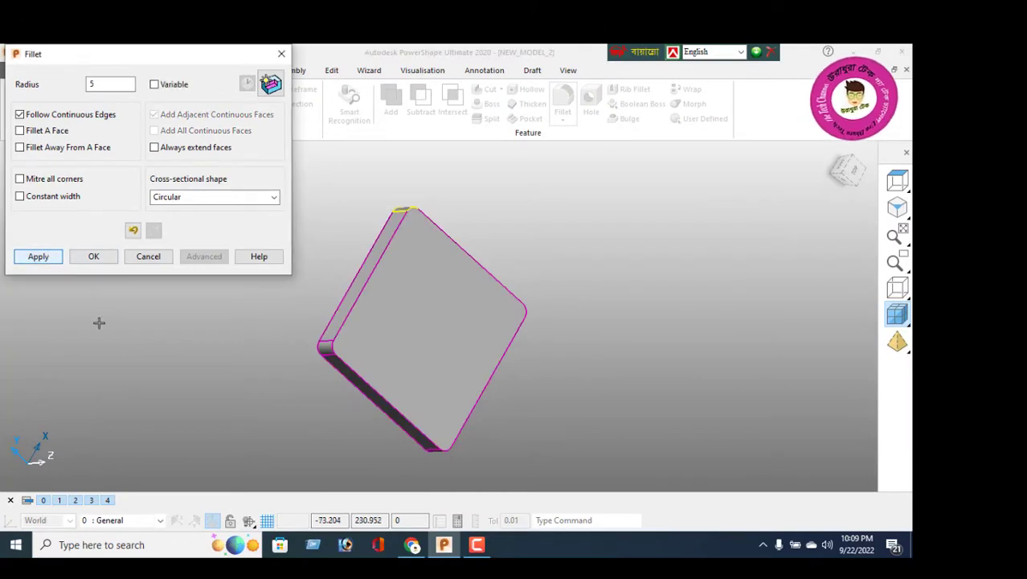
click(94, 255)
Step: Create a single workplane at the centre of the plate's top face and deselect it
mouse_move(430, 360)
middle_down()
mouse_move(300, 309)
mouse_move(319, 378)
middle_up()
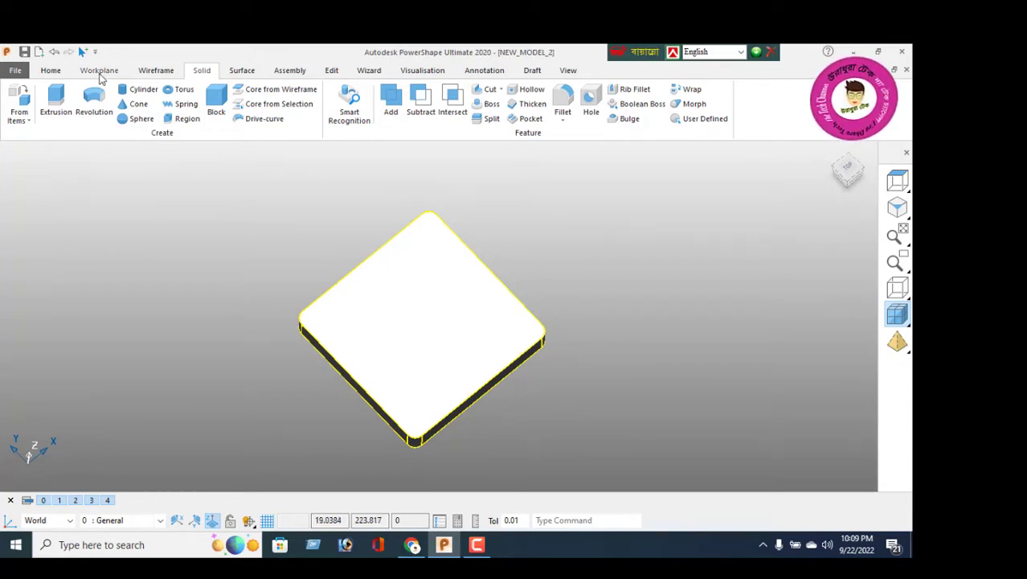
click(99, 70)
click(25, 114)
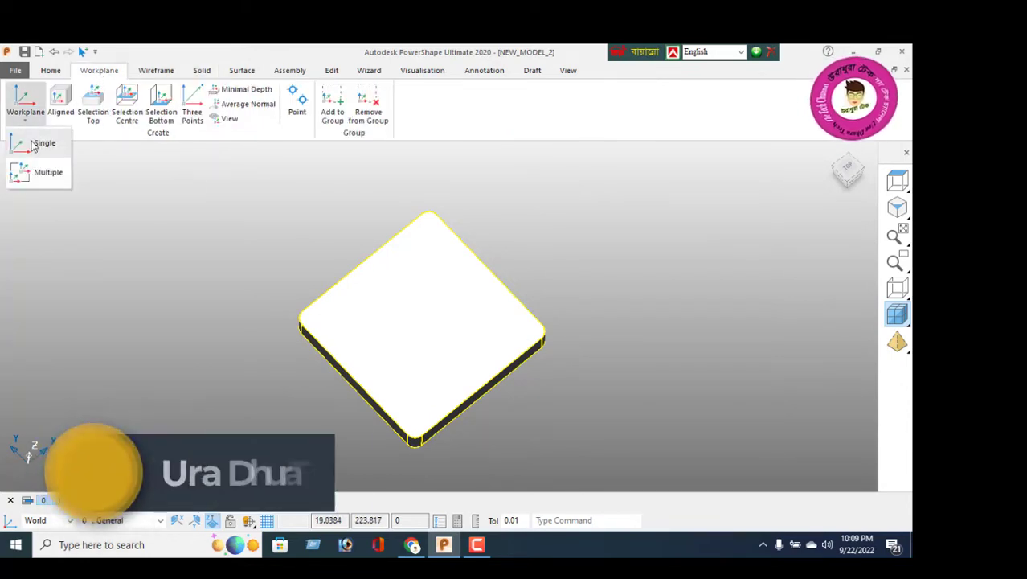
click(35, 143)
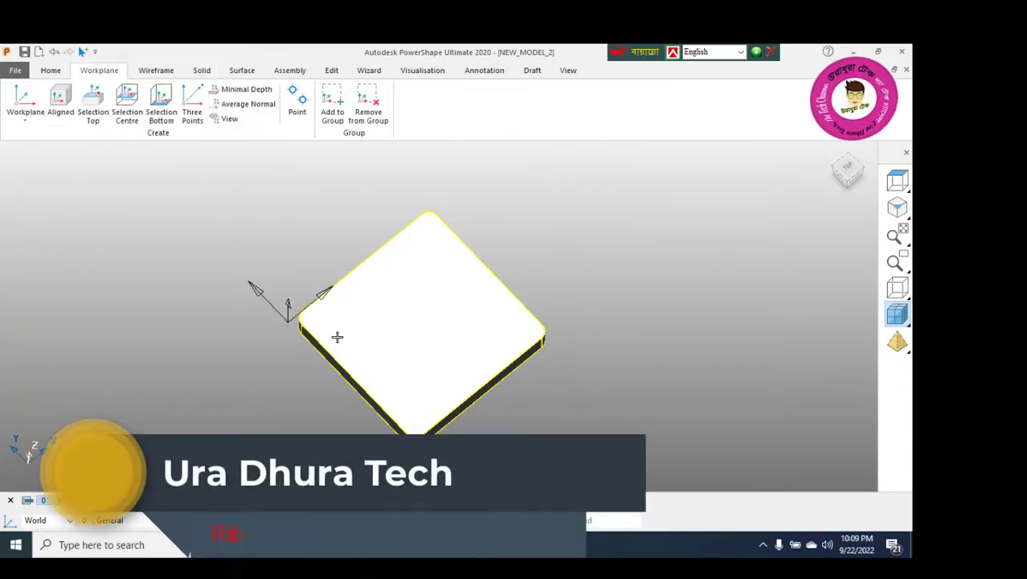
click(420, 324)
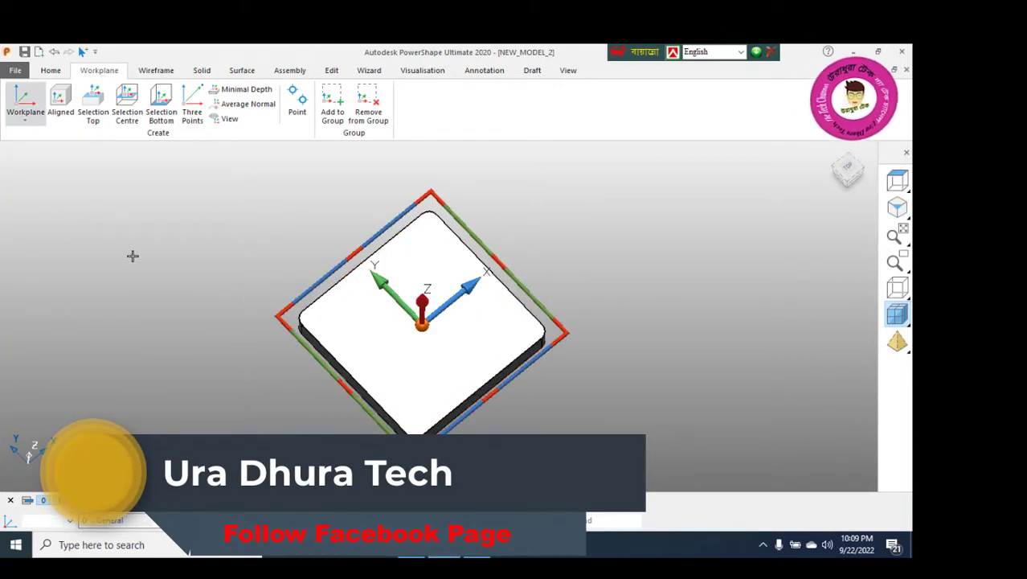
right_click(132, 201)
click(184, 206)
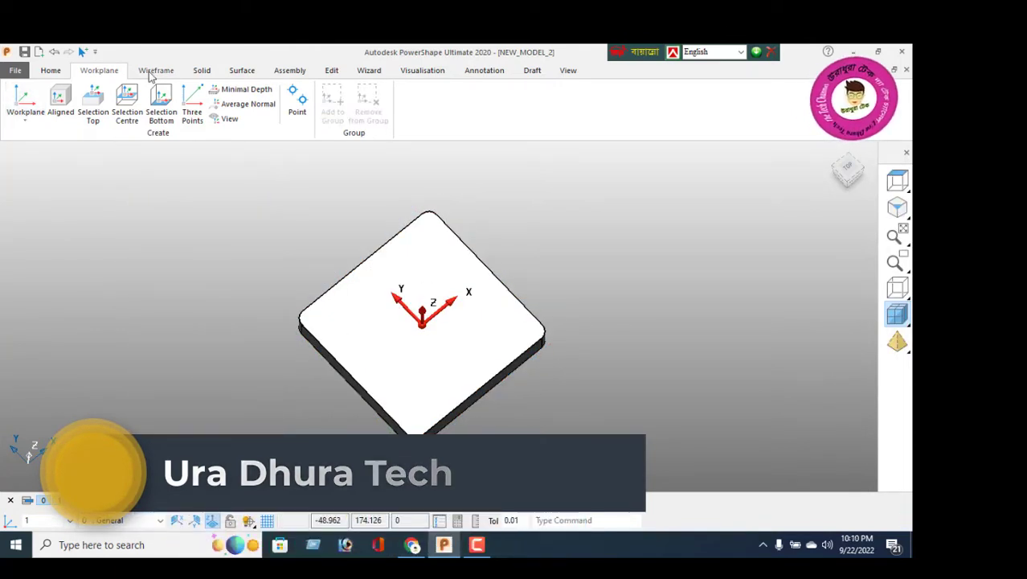
Step: Draw two separate single lines along the straight top edges of the plate that run along X at Y -45 and along Y at X -45
click(155, 70)
click(19, 113)
click(30, 144)
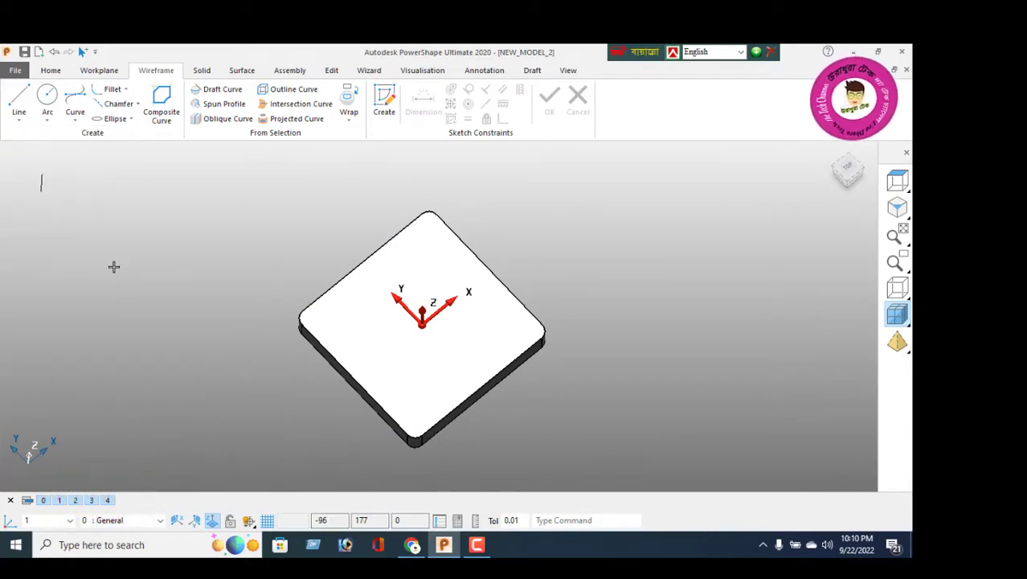
scroll(297, 317, up, 3)
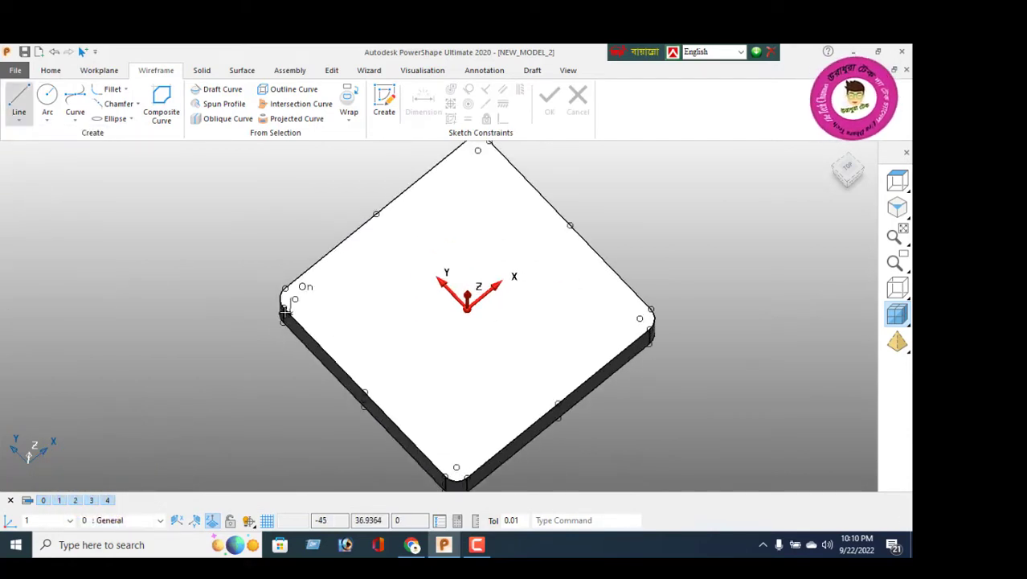
click(284, 308)
click(447, 477)
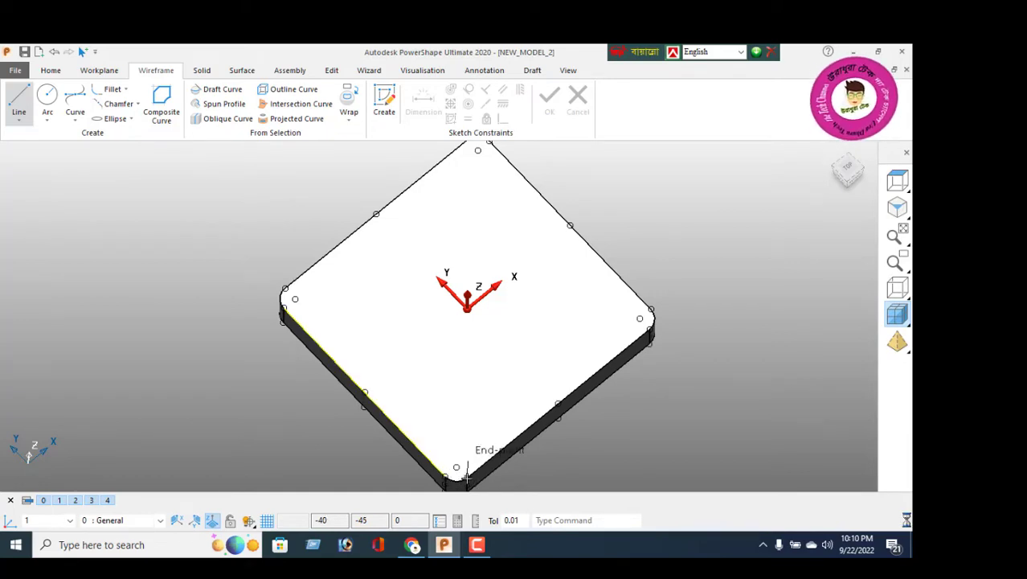
click(650, 332)
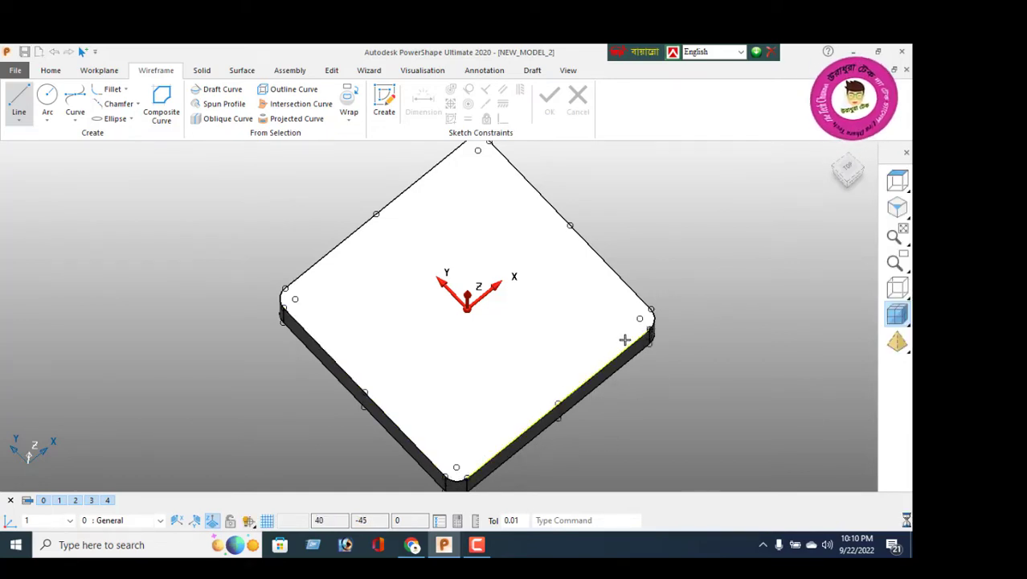
right_click(126, 272)
click(163, 205)
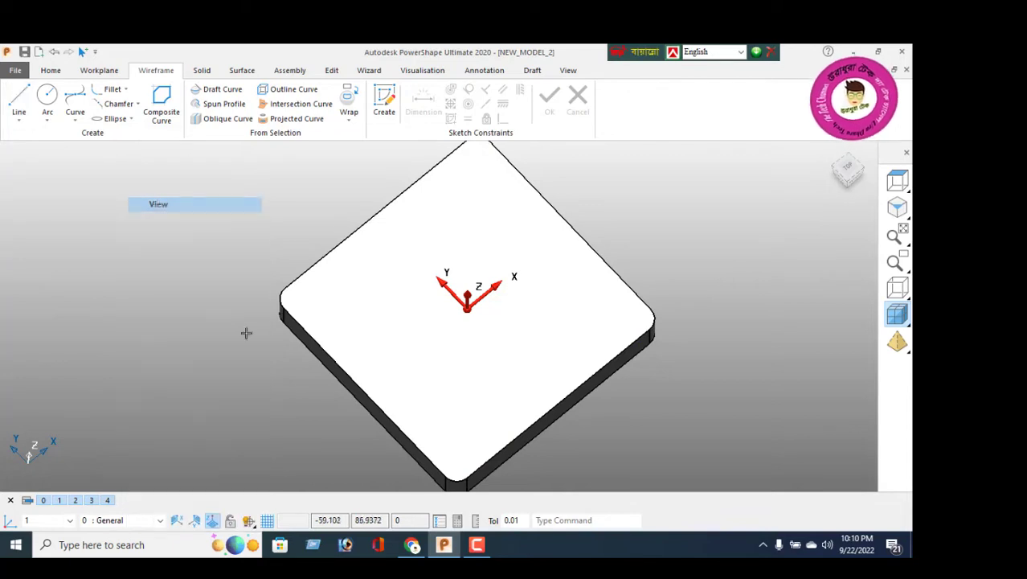
Step: Offset one copy of the line along the plate's X-direction front edge inward by 10
click(528, 431)
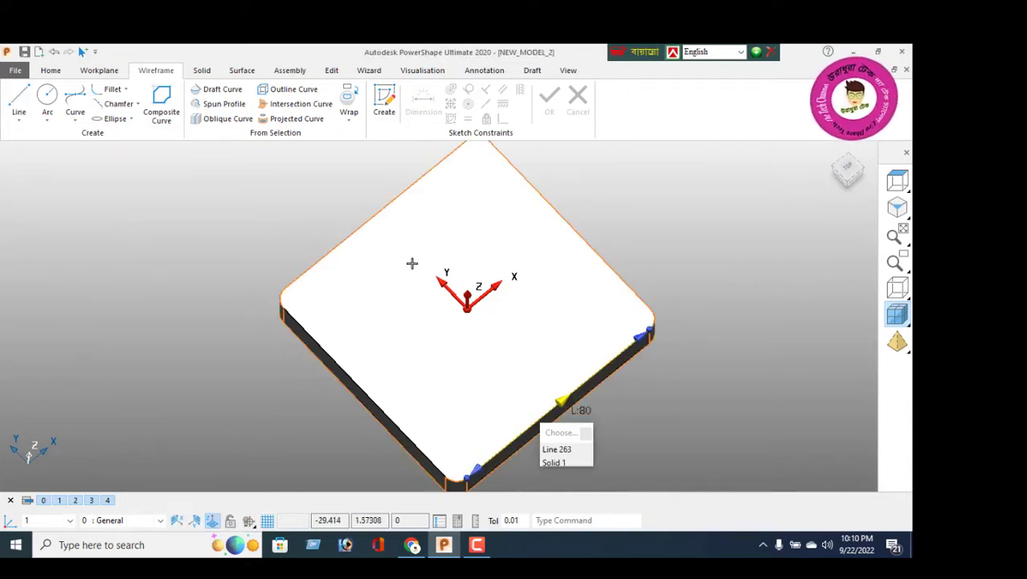
click(331, 70)
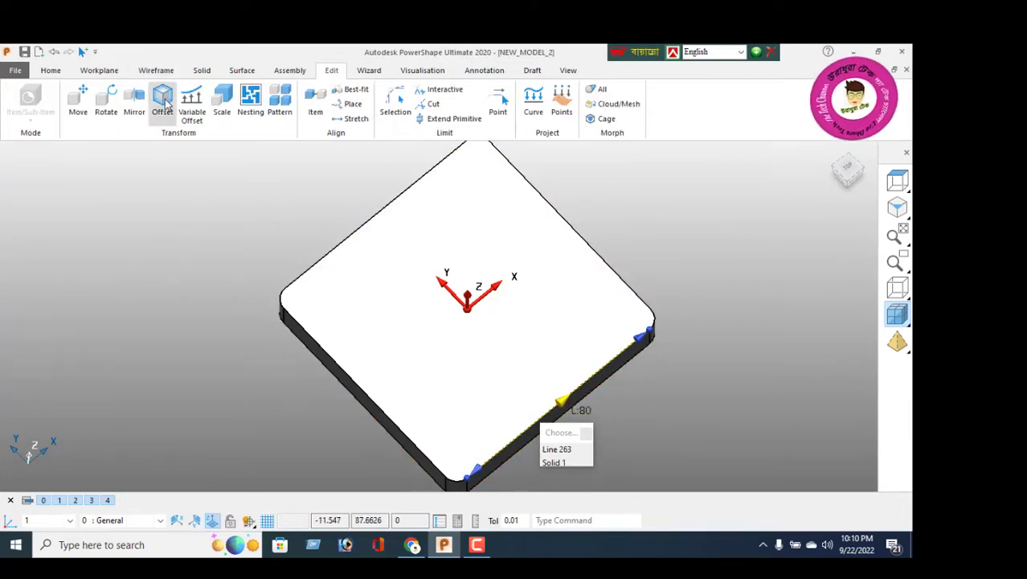
click(163, 100)
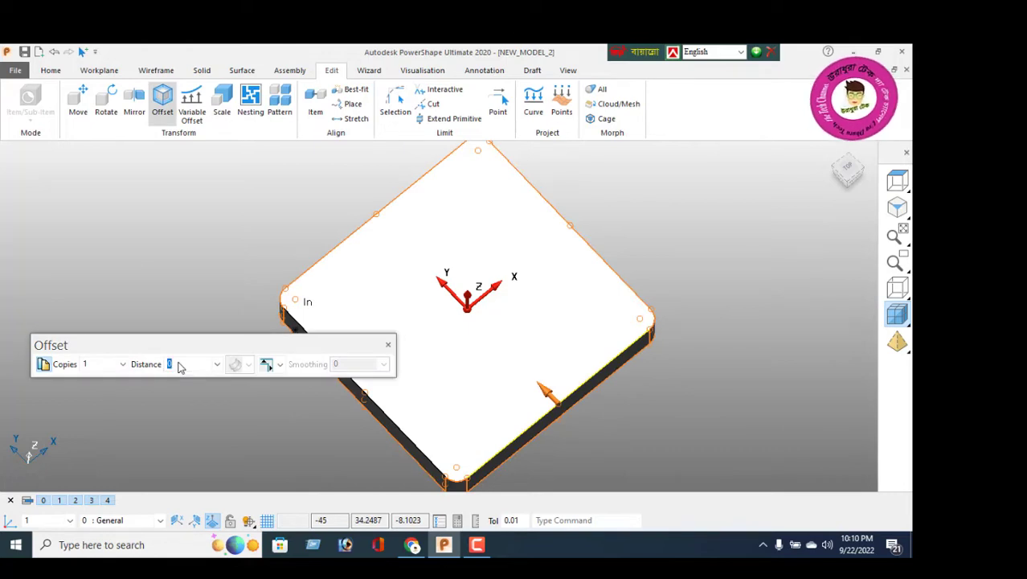
text(10)
key(Return)
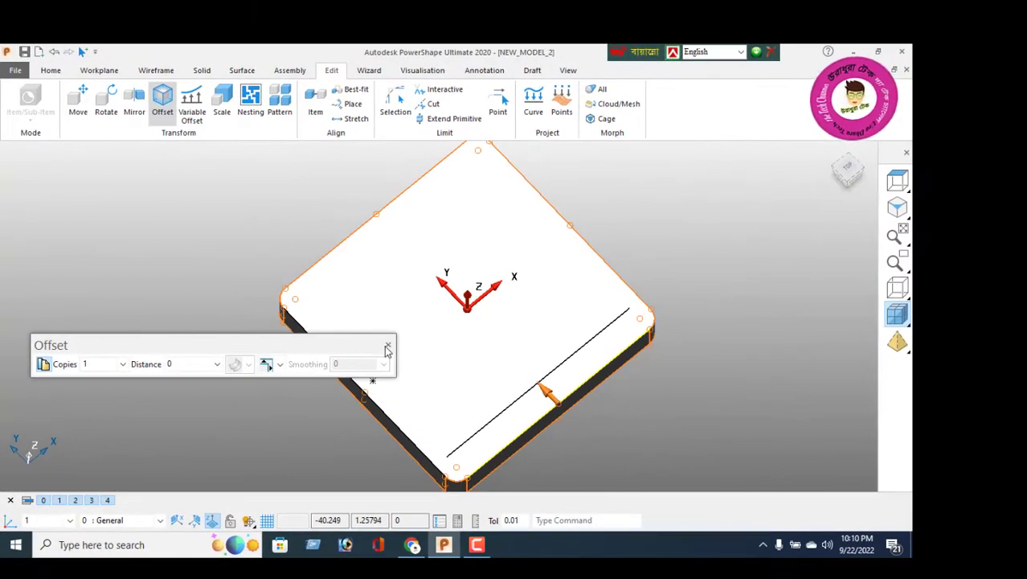
click(388, 347)
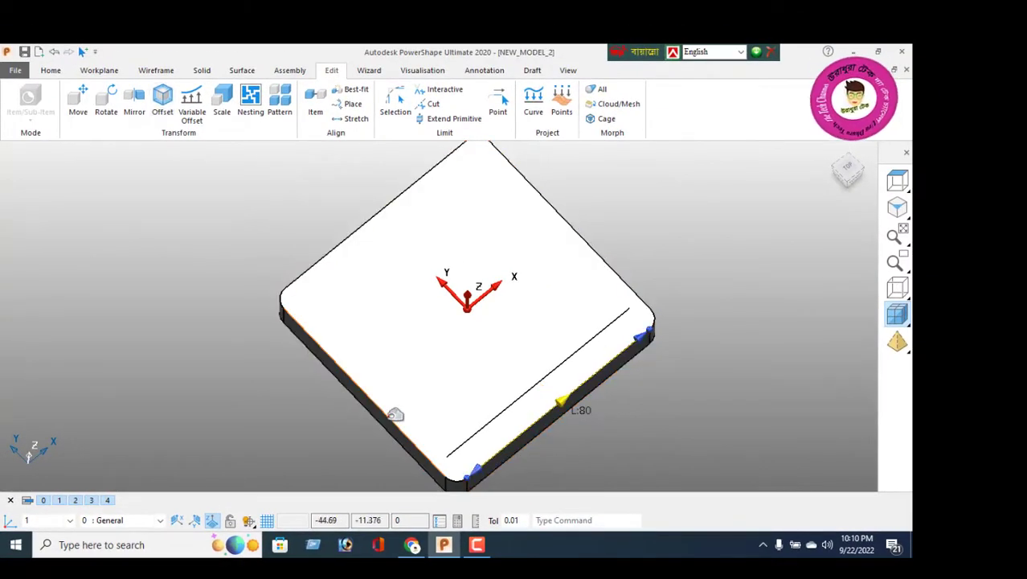
Step: Offset one copy of the line along the plate's adjacent Y-direction edge inward by 10
click(162, 100)
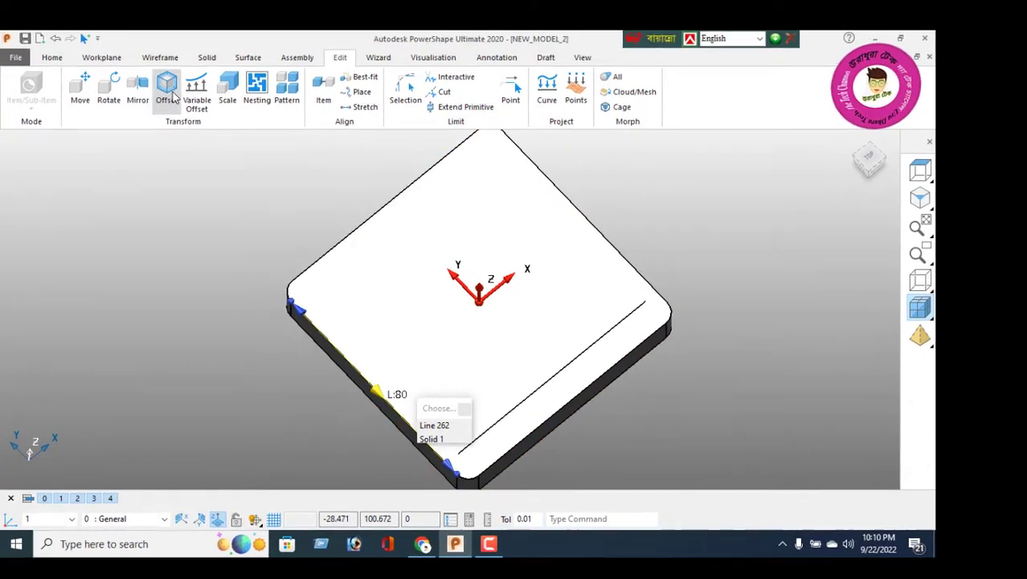
click(245, 290)
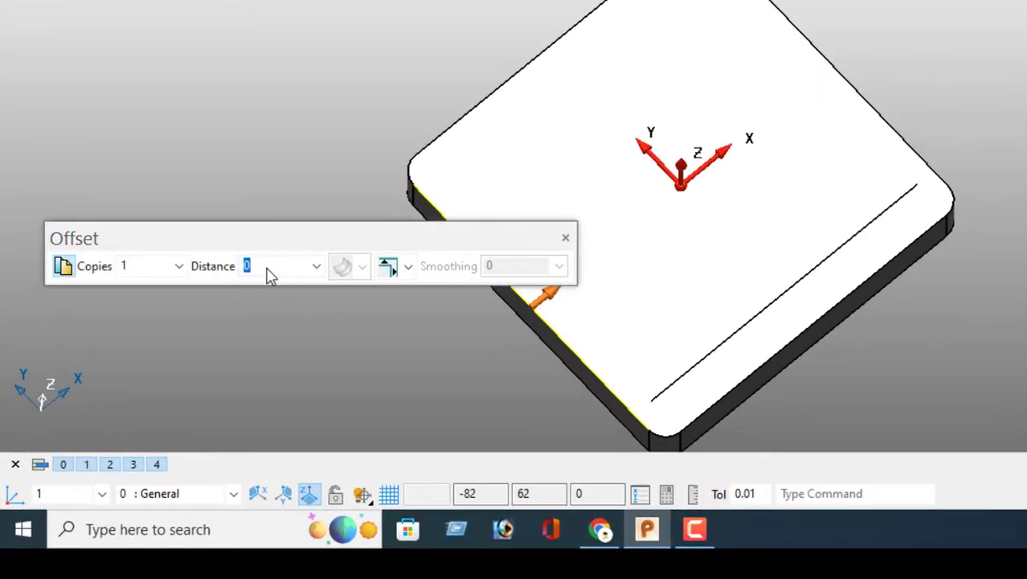
key(Return)
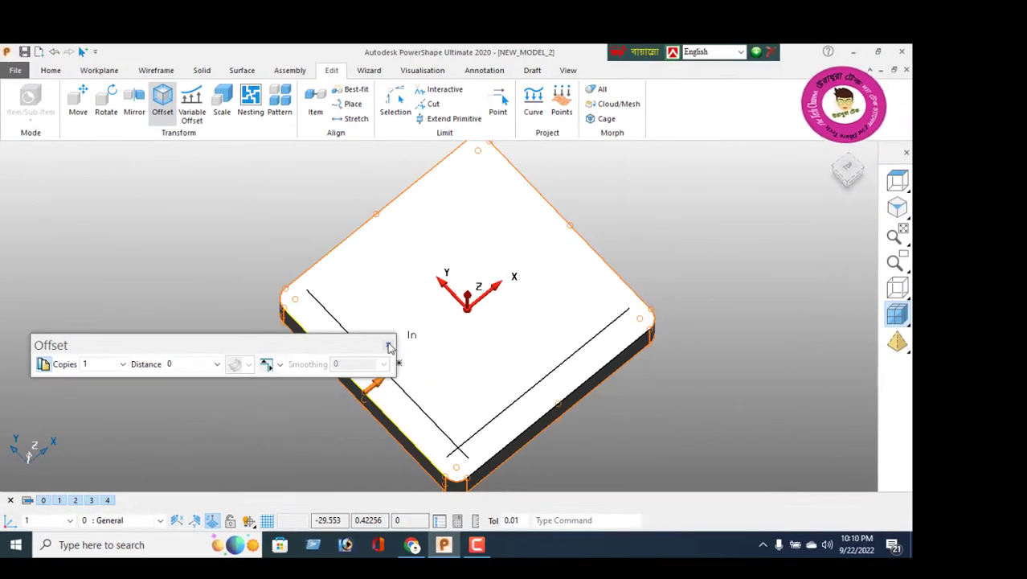
click(565, 238)
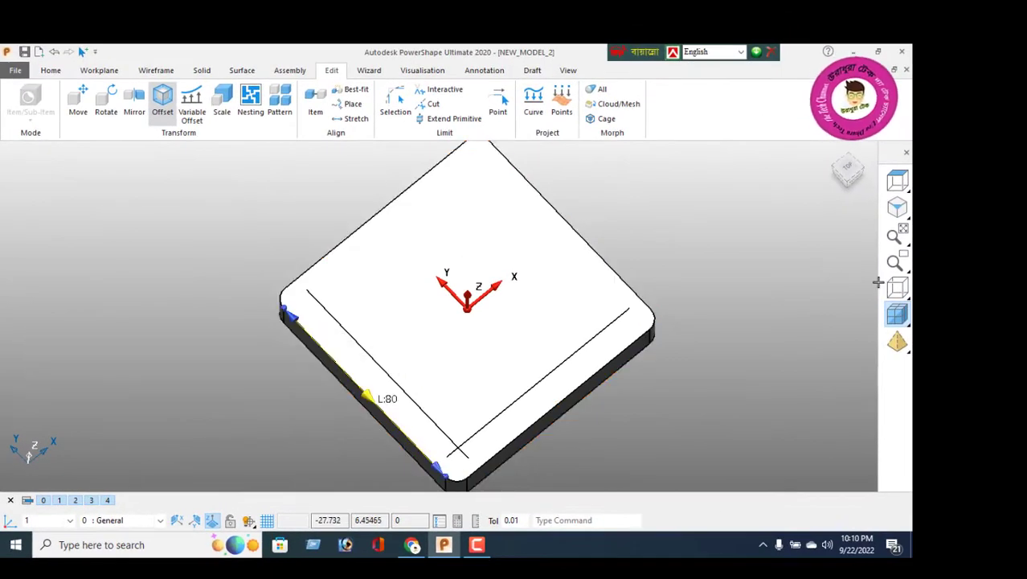
Step: Place a full circle of radius 8 centred on the intersection of the two offset lines on the plate's top face
click(849, 170)
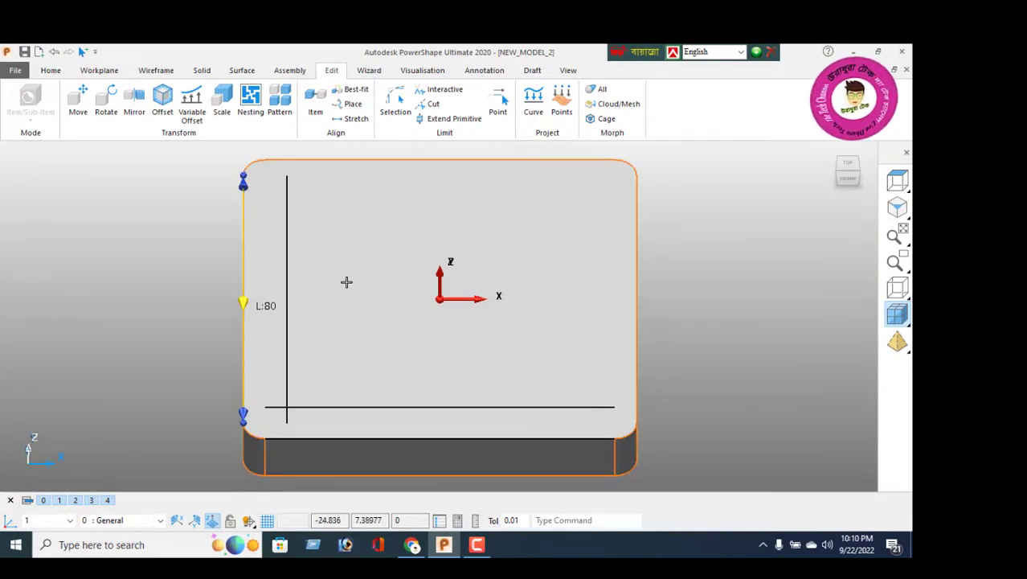
click(156, 71)
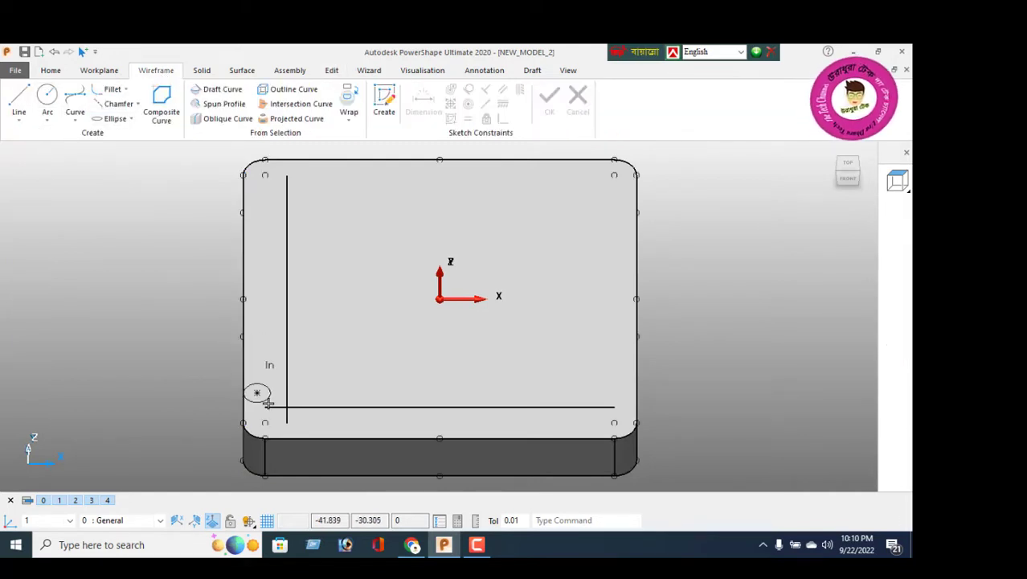
key(a)
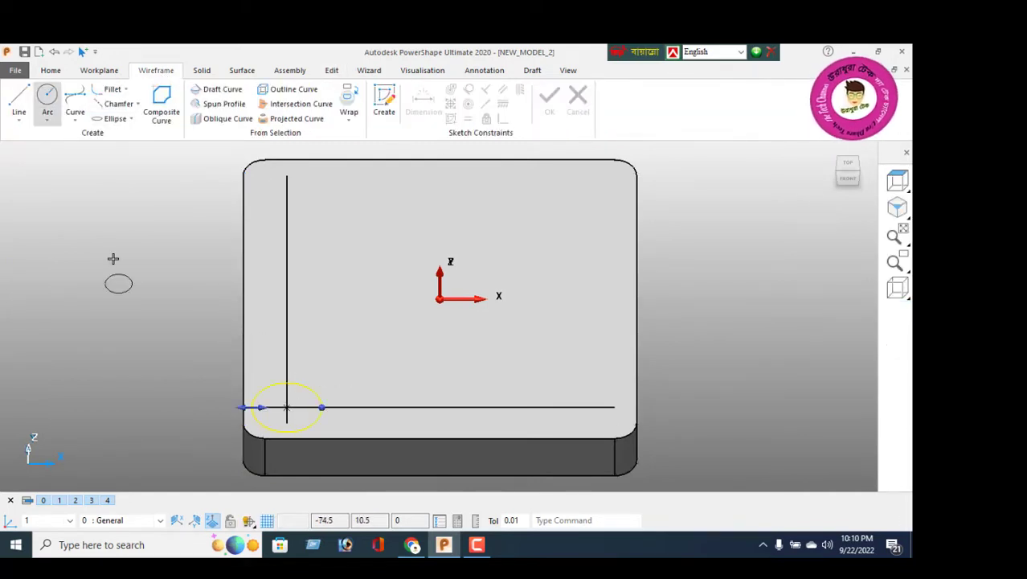
right_click(115, 196)
key(Escape)
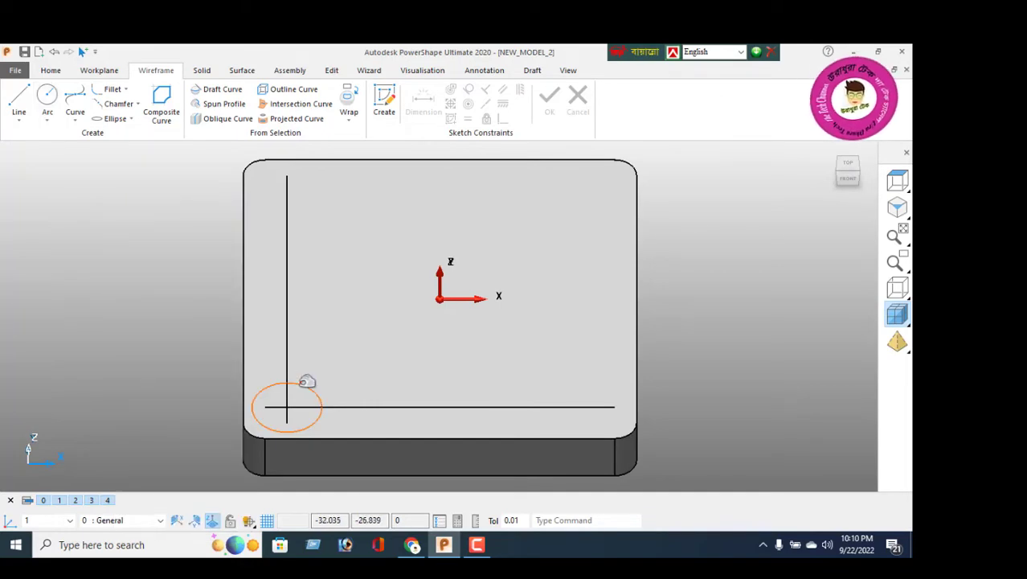
Step: Set the corner circle's radius to 5
click(297, 378)
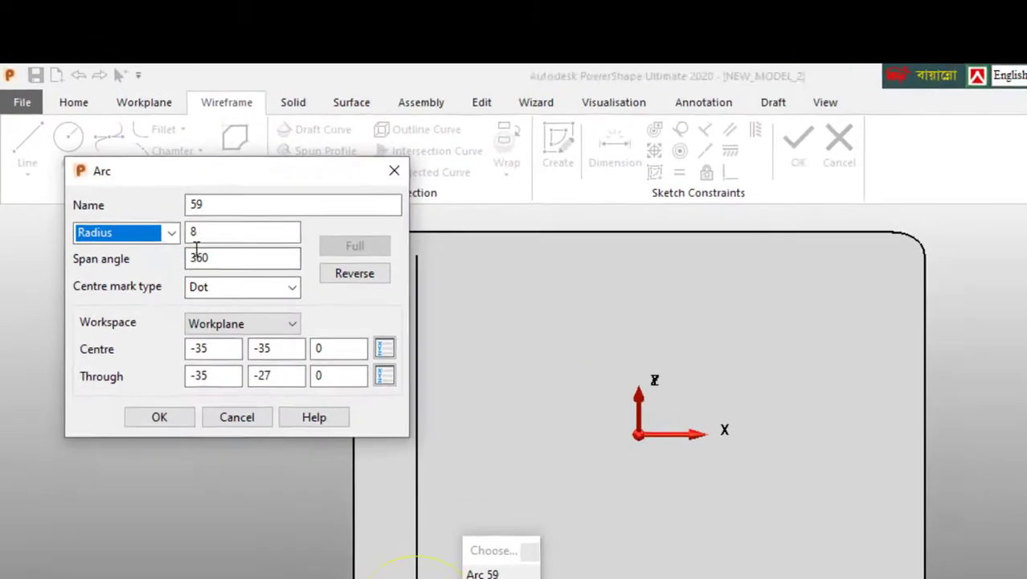
key(Tab)
text(5)
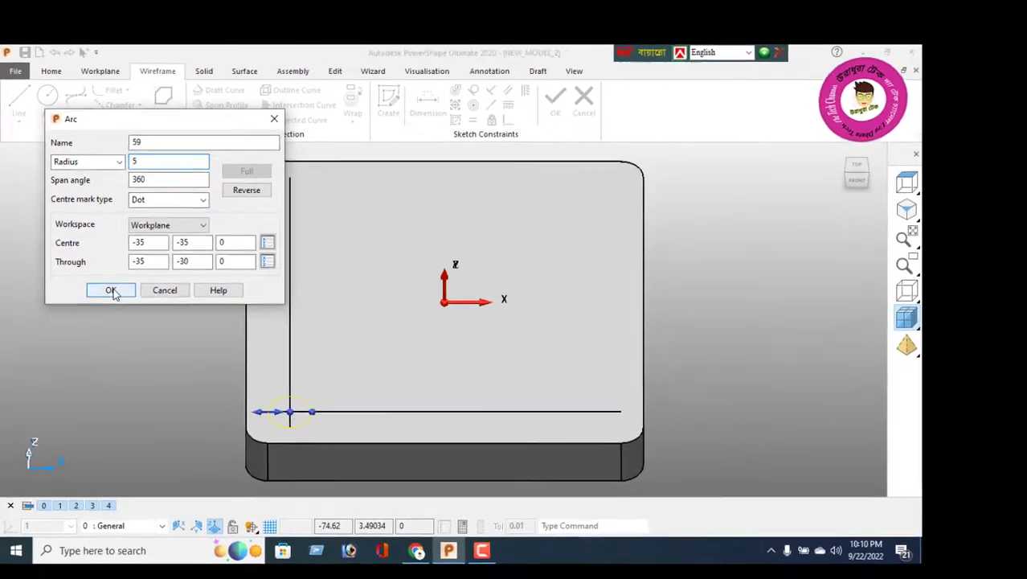
click(166, 438)
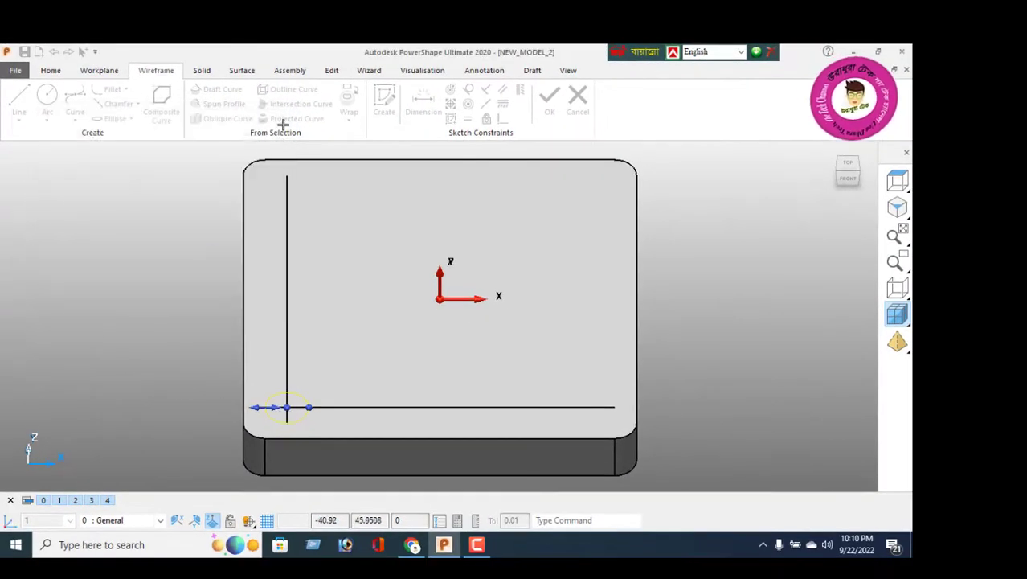
Step: Mirror the corner circle as a copy about the YZ plane, and both circles about the ZX plane, to mark all four corners
click(331, 70)
click(135, 100)
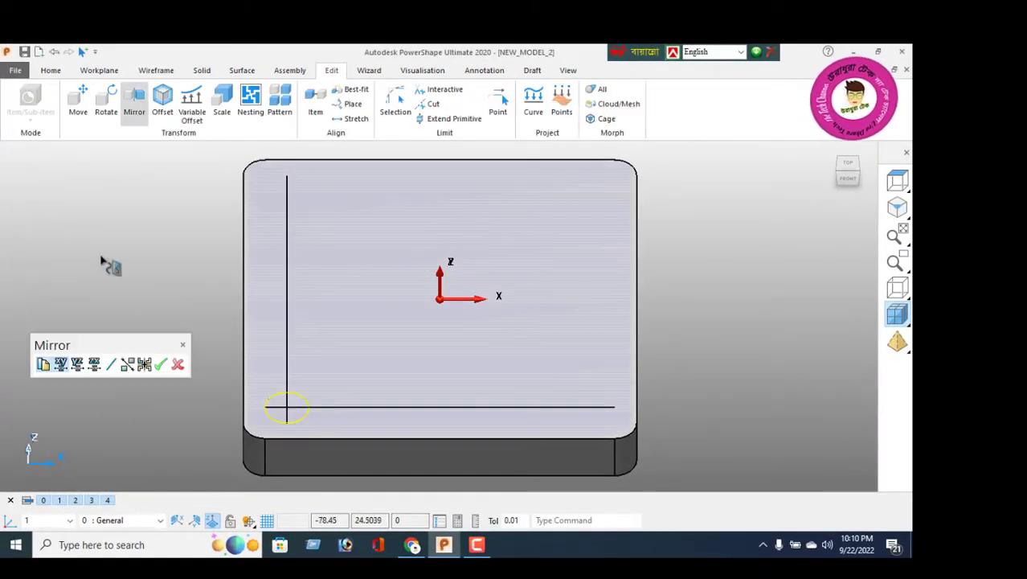
click(77, 366)
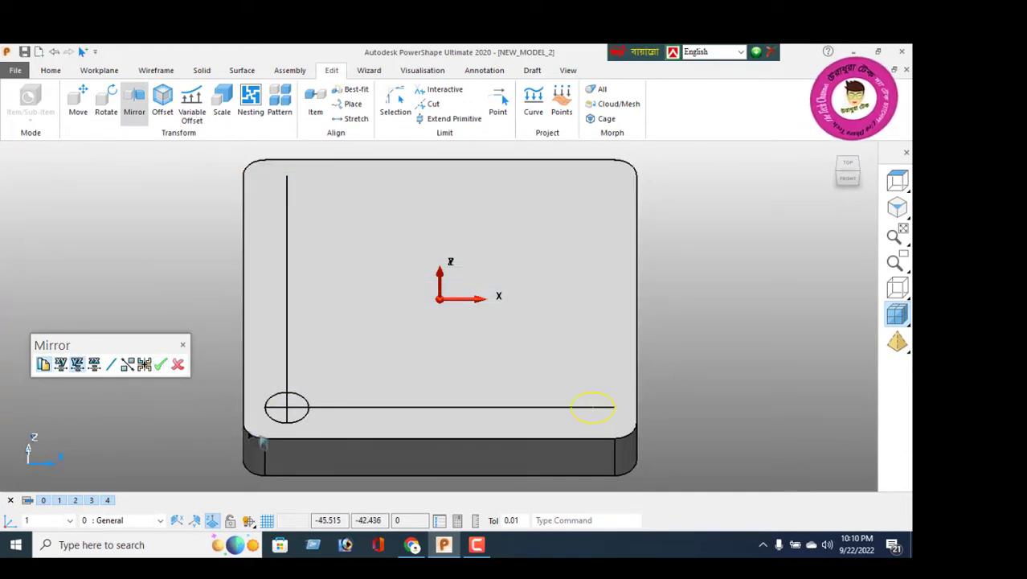
click(305, 413)
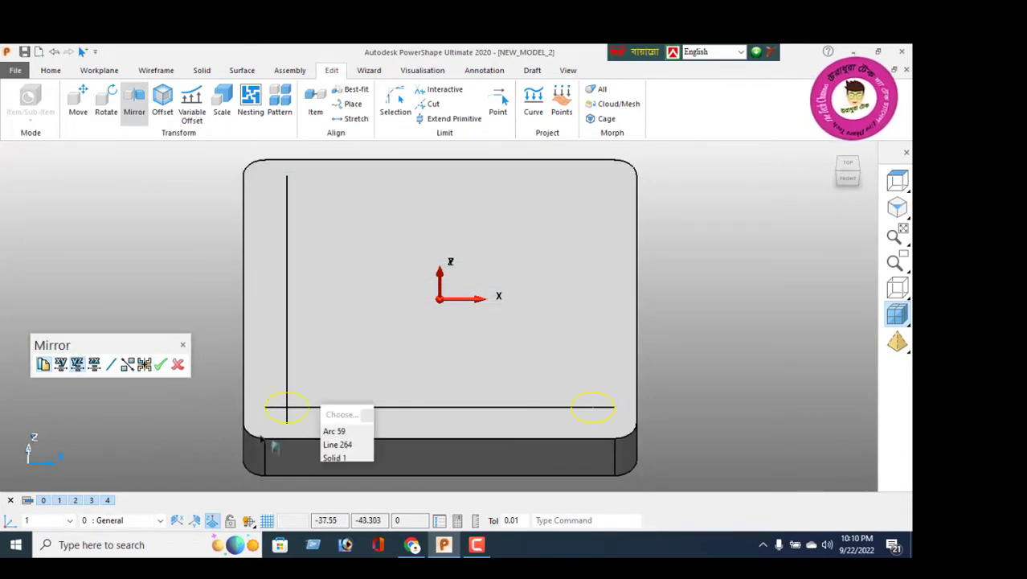
click(94, 365)
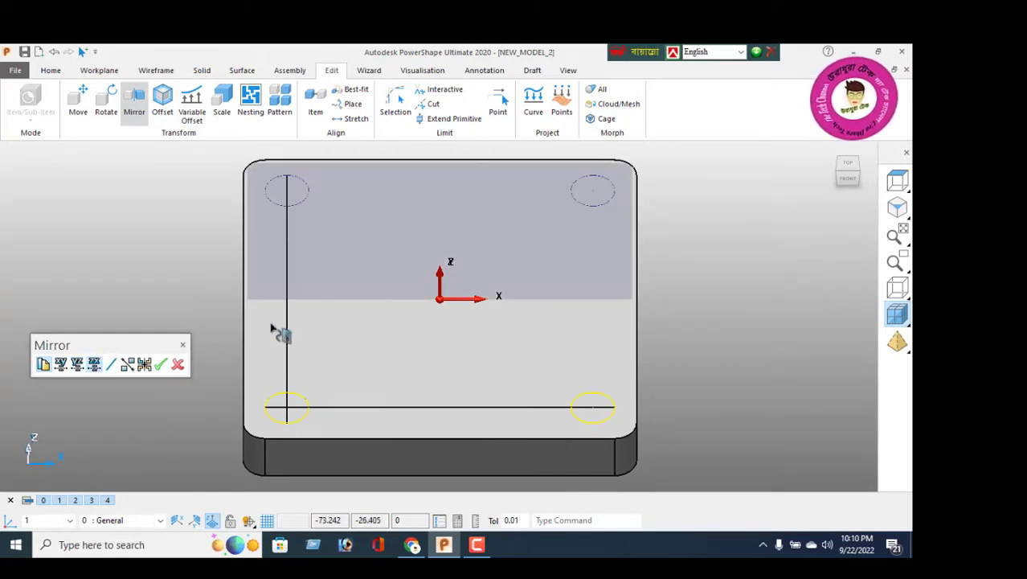
click(178, 365)
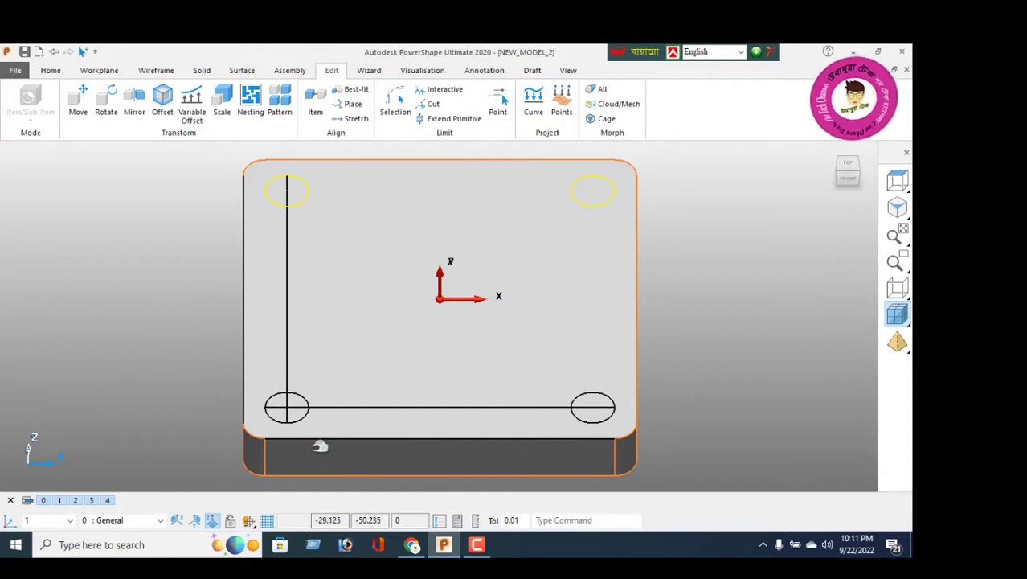
Step: Cut the four corner circles out of the plate with a solid cut of type Through
click(315, 420)
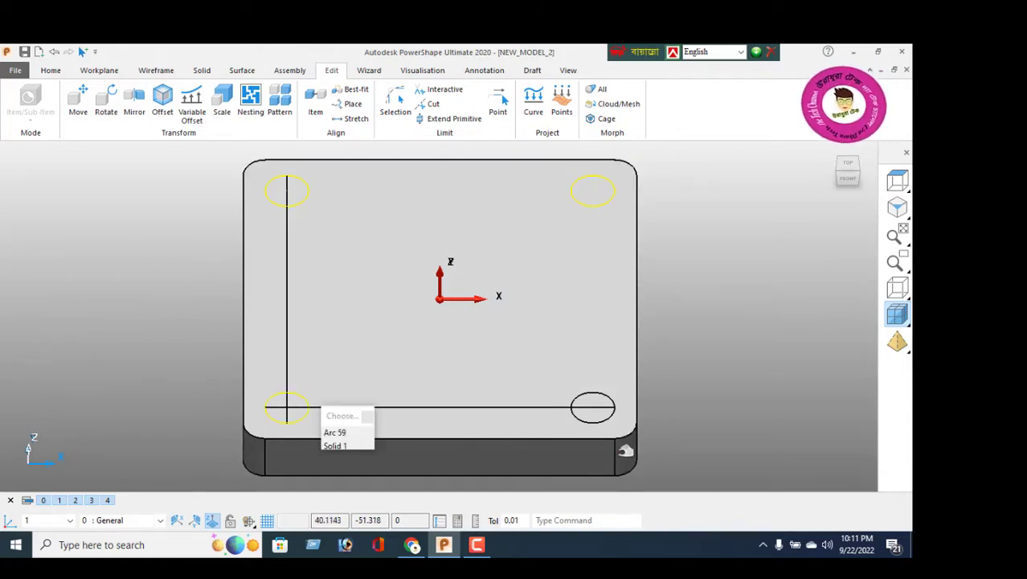
click(594, 421)
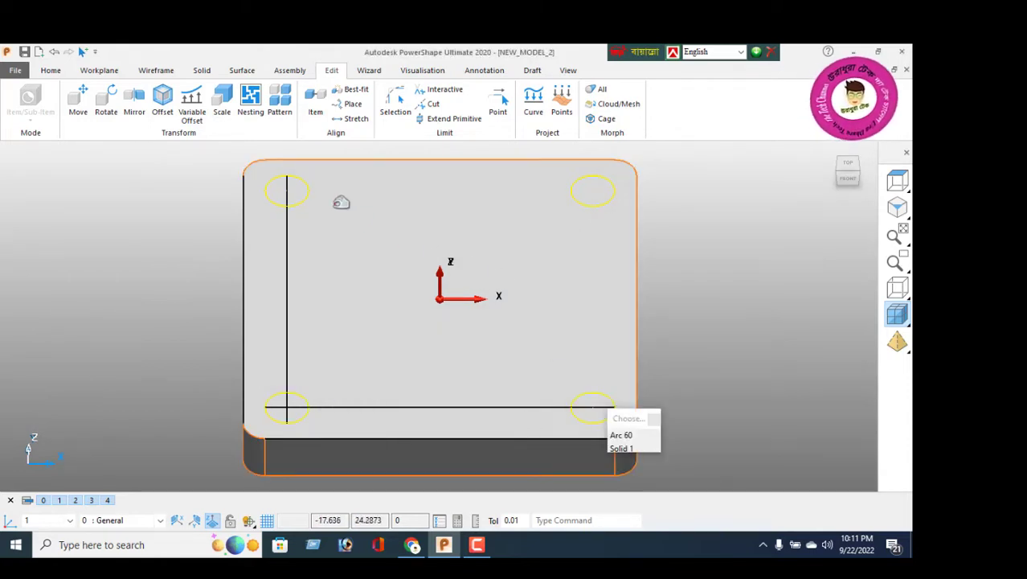
click(202, 70)
scroll(491, 336, down, 2)
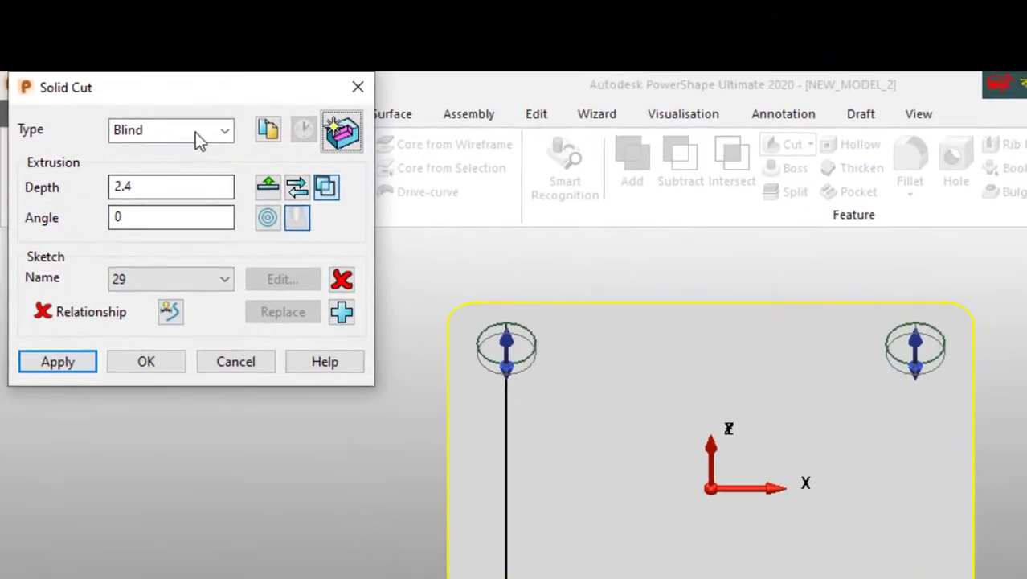
click(118, 83)
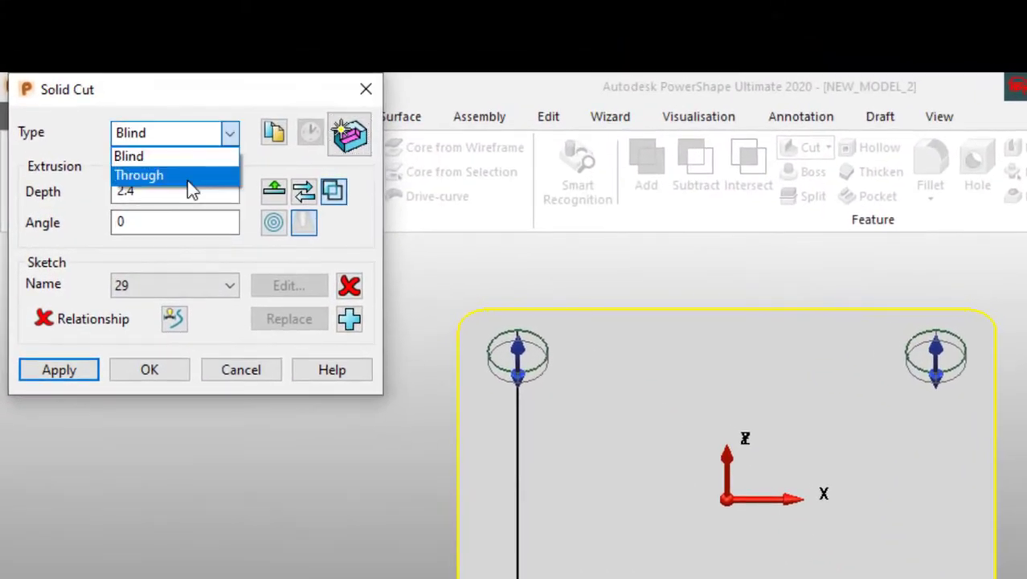
click(188, 181)
click(68, 370)
click(242, 369)
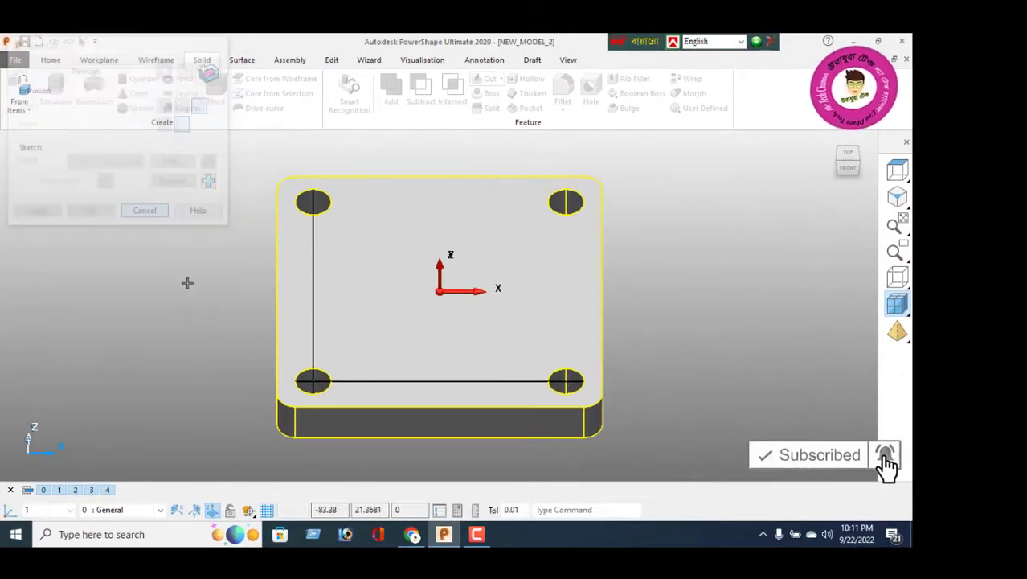
Step: Draw a vertical line of length 70 from the plate's top-face origin along Z, checking the reference drawing for the upright's dimensions
middle_drag(486, 372, 412, 363)
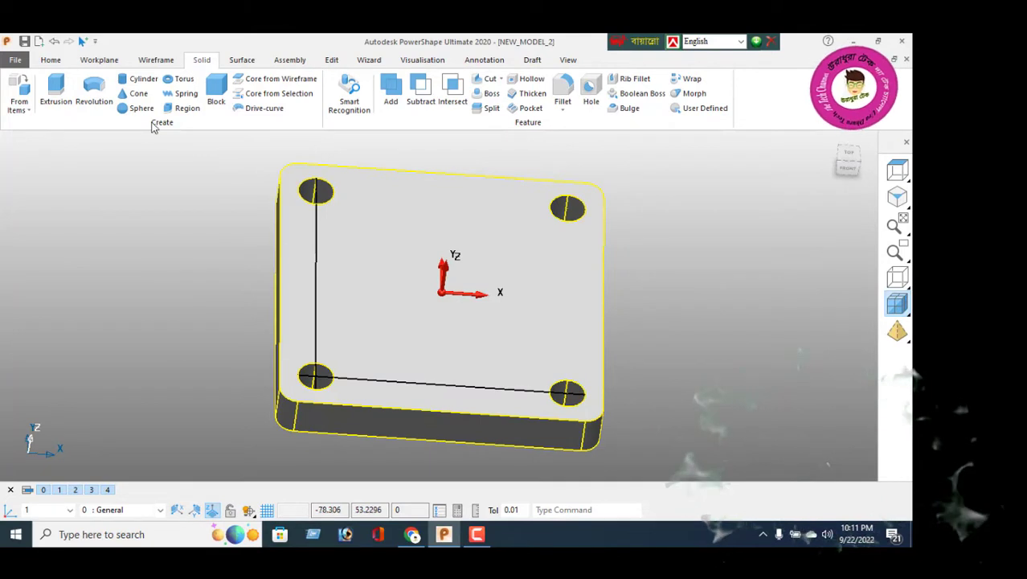
click(156, 60)
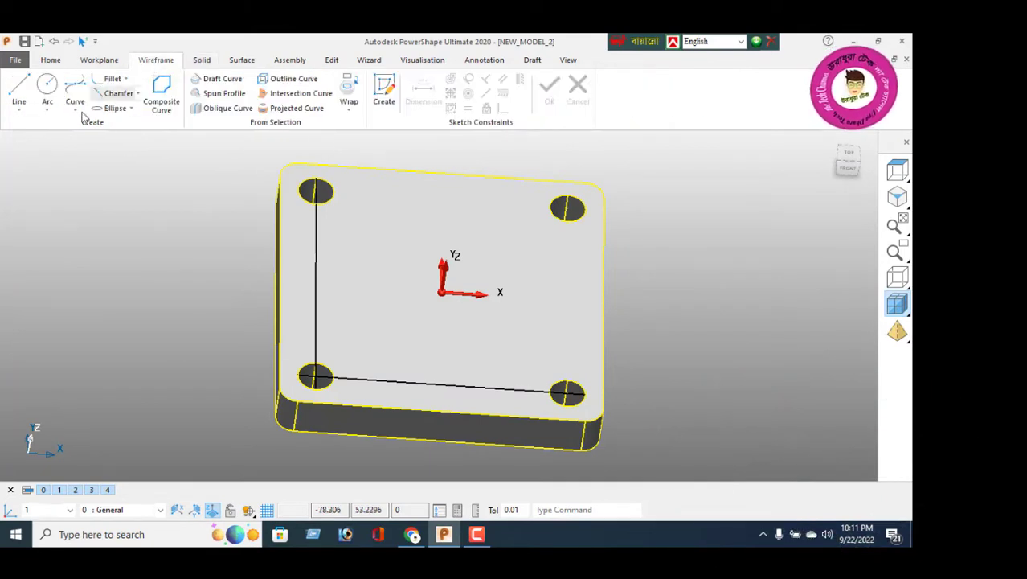
click(20, 93)
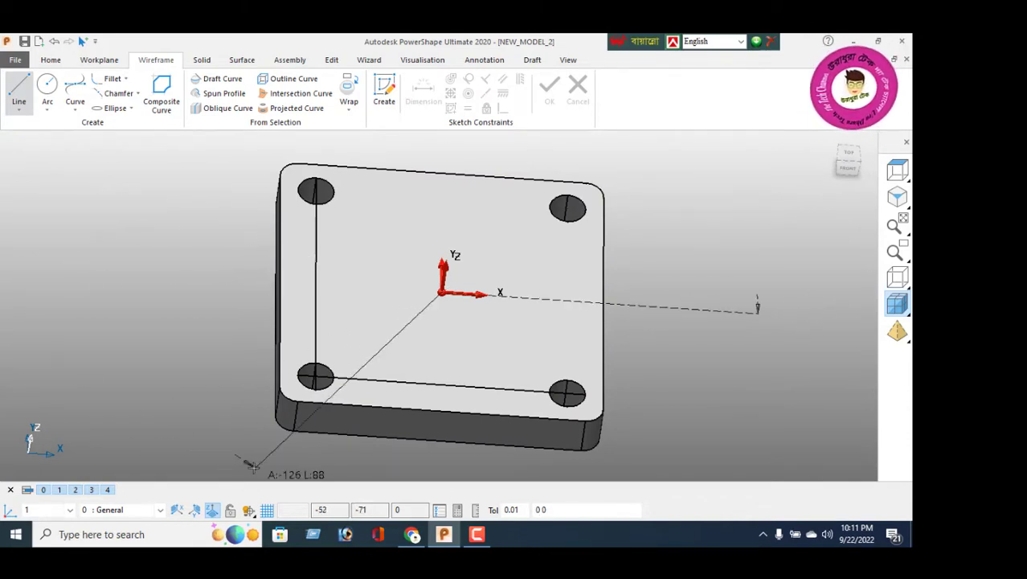
click(408, 539)
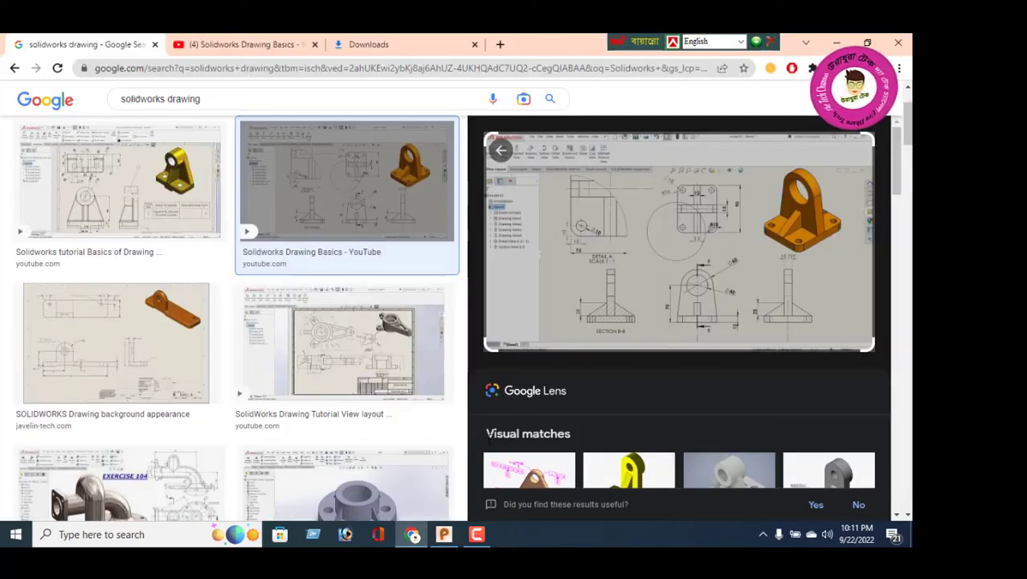
click(477, 537)
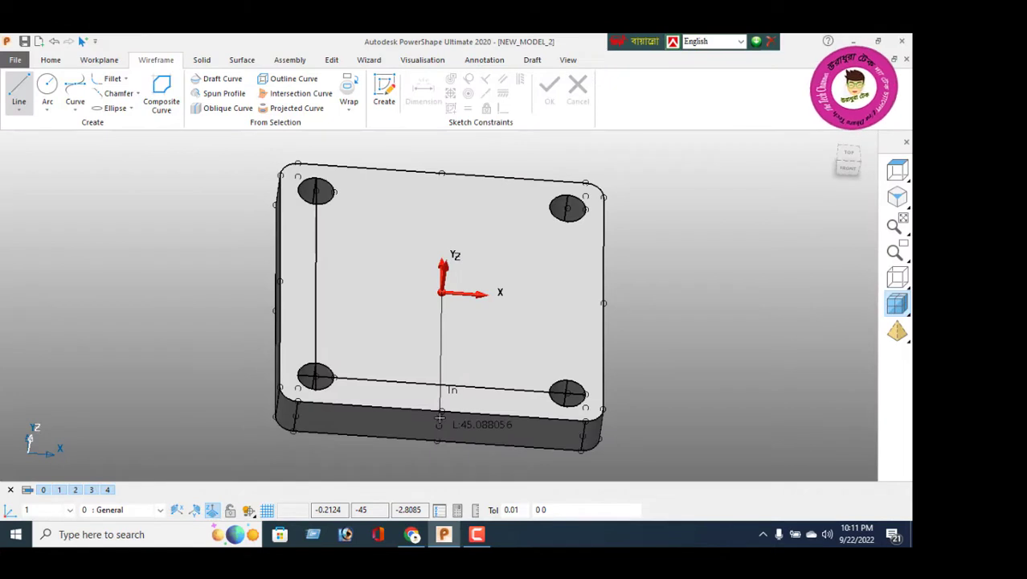
key(Escape)
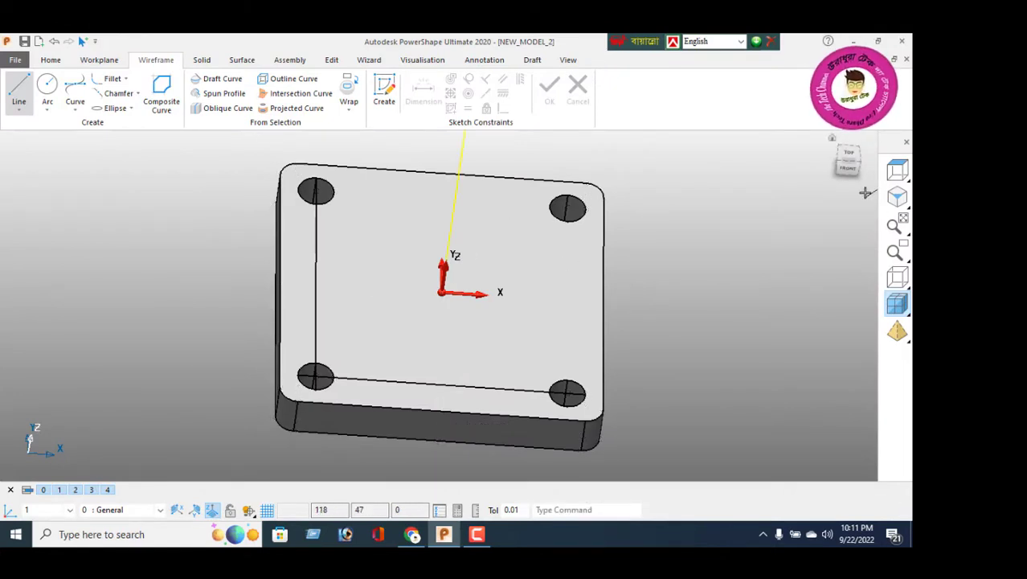
click(850, 168)
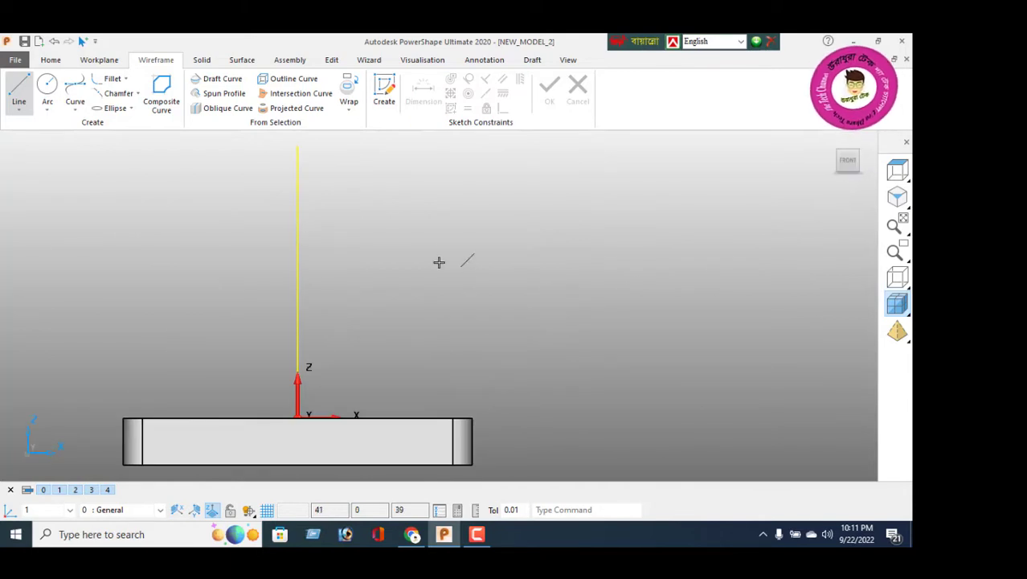
click(47, 89)
click(298, 146)
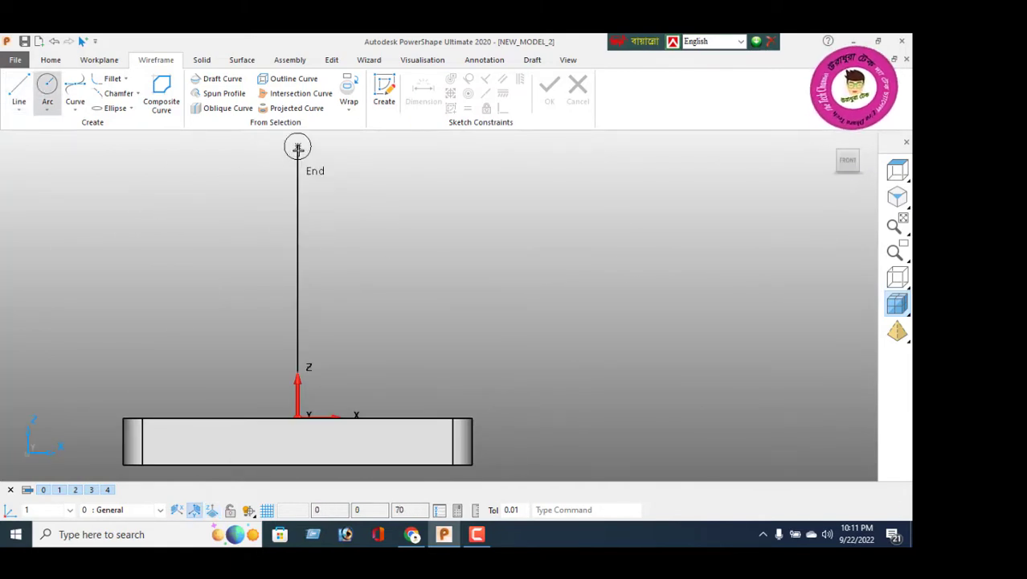
right_click(158, 195)
click(183, 193)
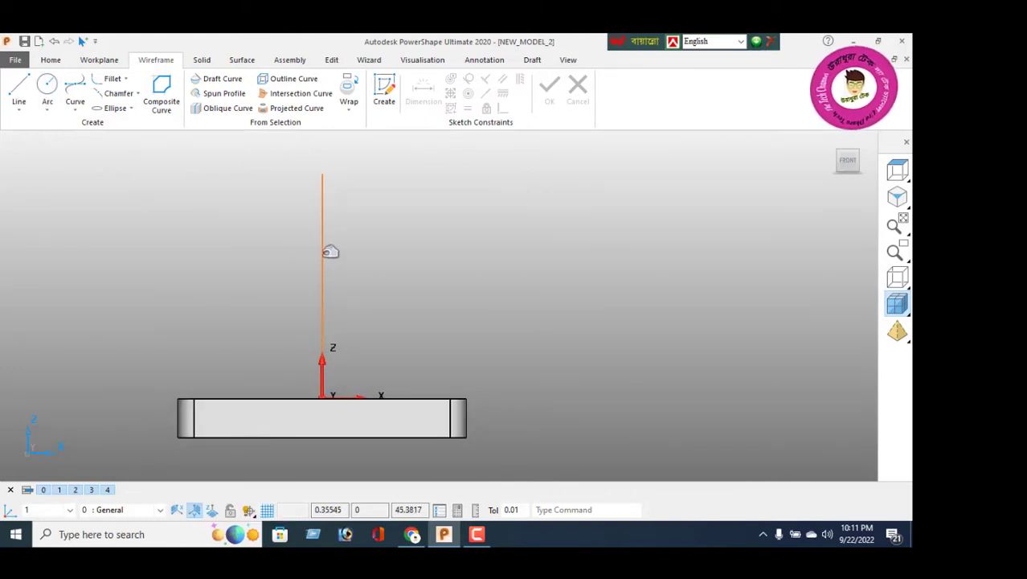
Step: Set the vertical line's length to 58
double_click(322, 249)
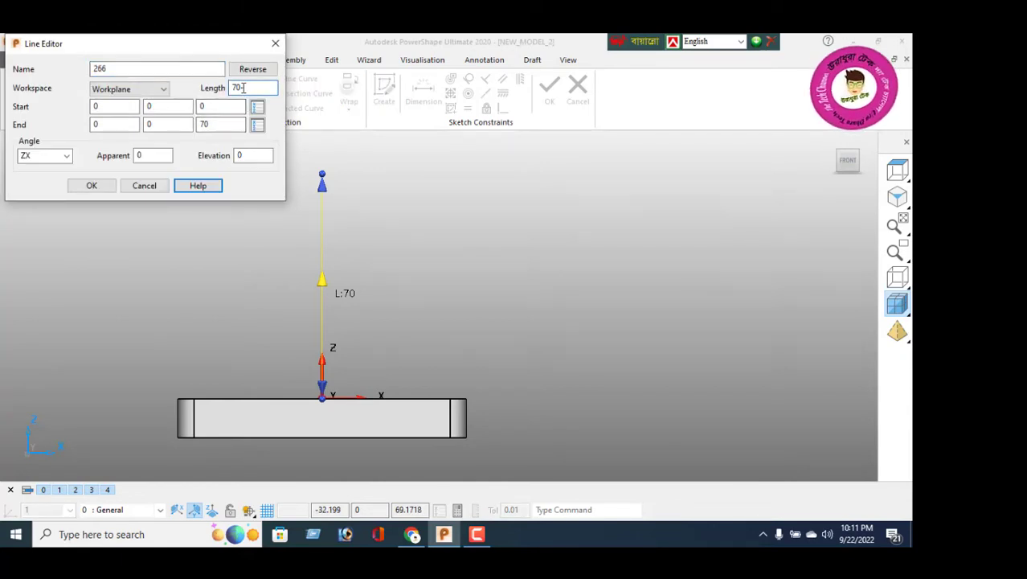
key(Return)
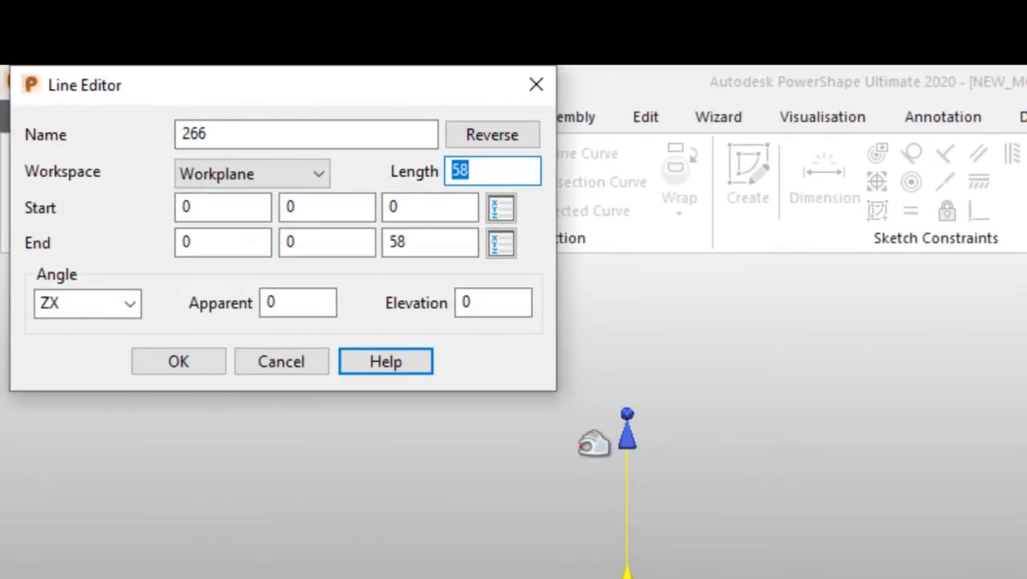
click(189, 358)
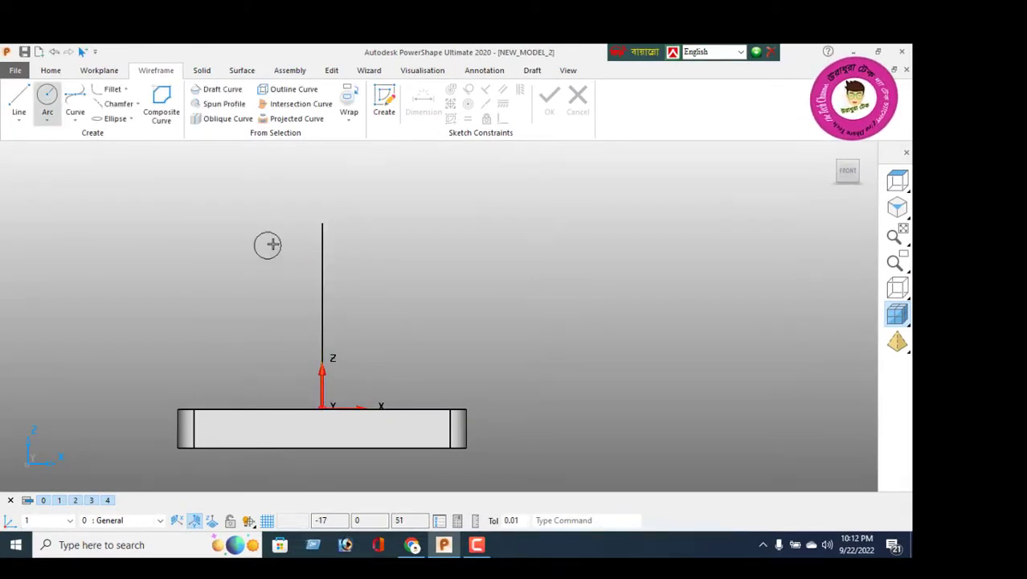
Step: Place a full circle centred on the vertical line's upper end and set its radius to 30
click(321, 223)
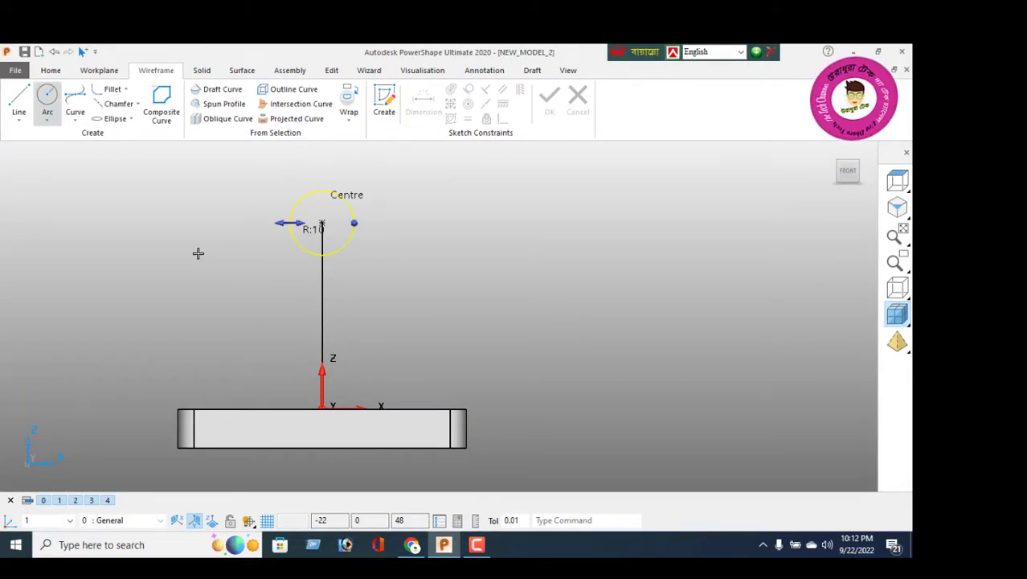
right_click(172, 202)
key(Escape)
click(351, 233)
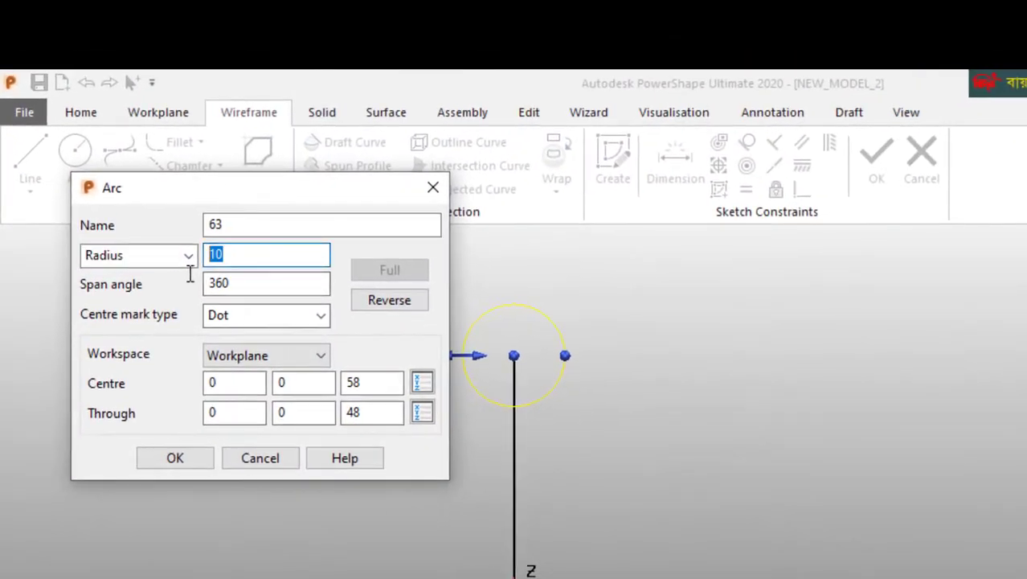
text(30)
key(Return)
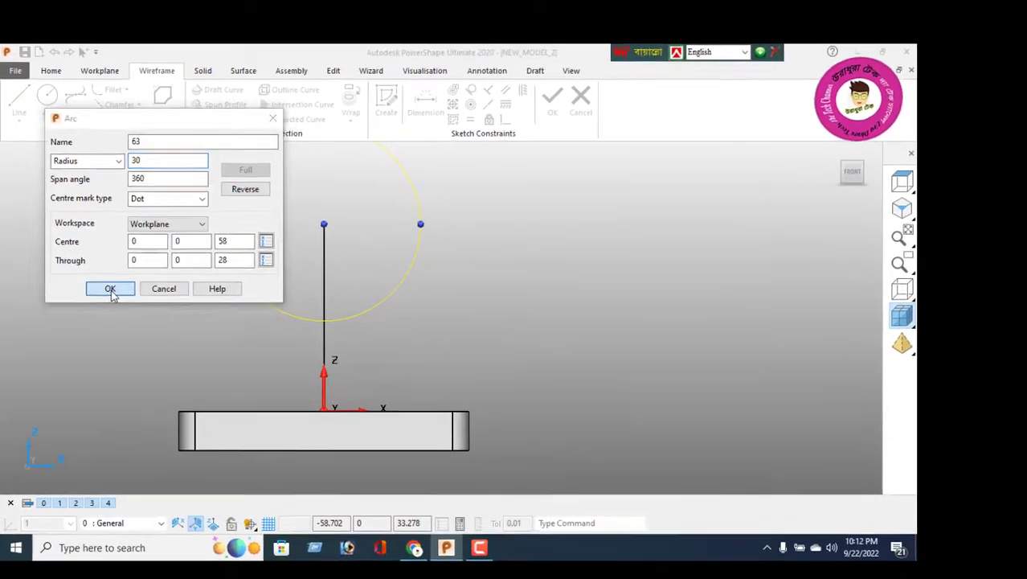
click(110, 288)
Step: Draw a straight line from the circle's left side down to the midpoint of the plate's left top edge
middle_drag(266, 392, 239, 360)
right_click(163, 196)
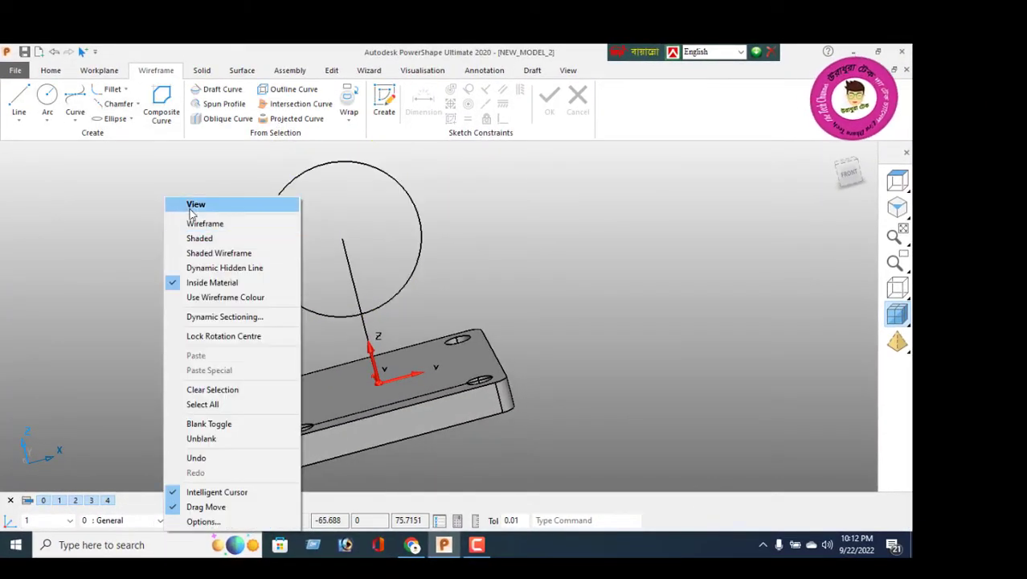
middle_drag(253, 213, 294, 196)
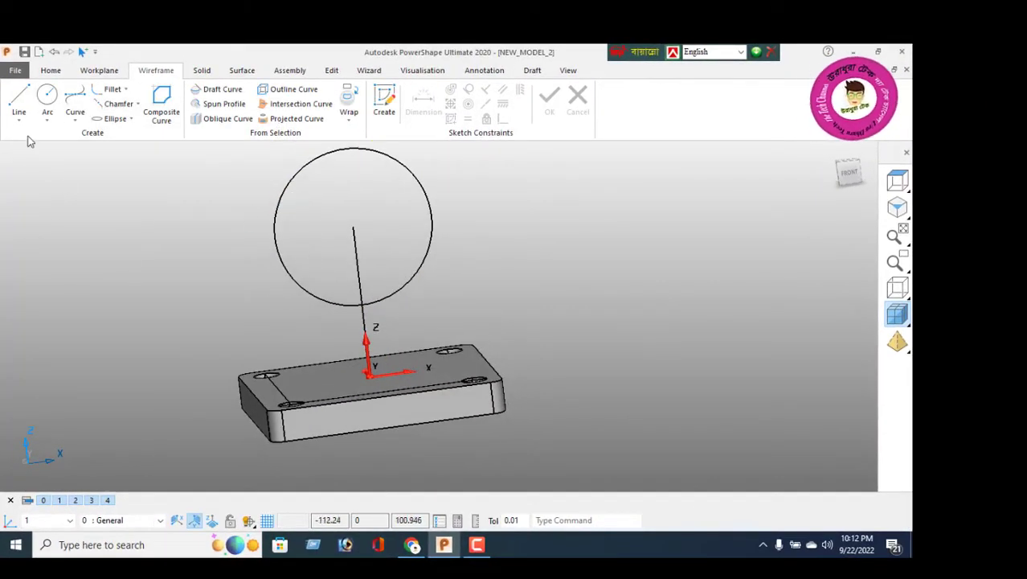
click(19, 101)
click(274, 236)
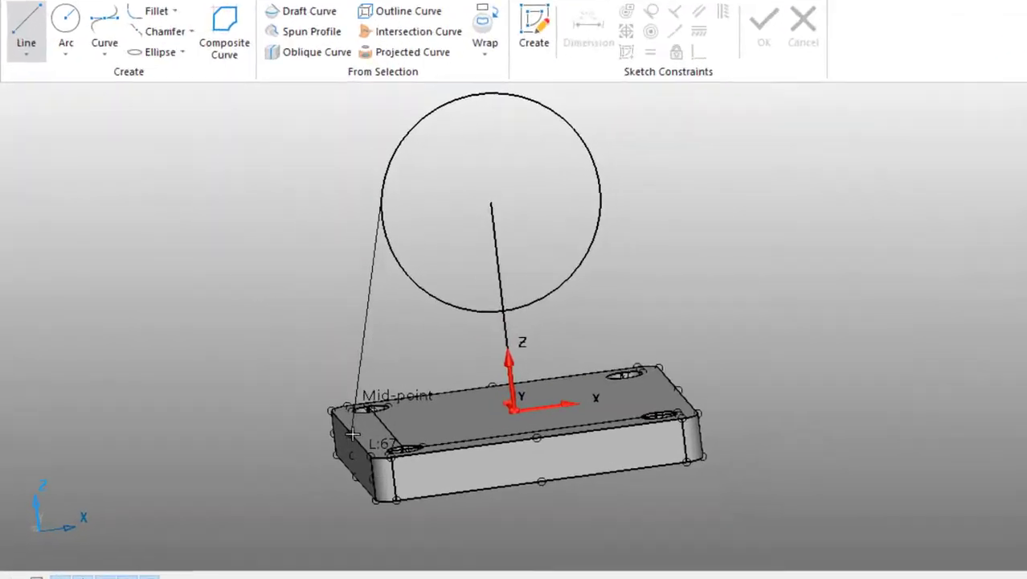
click(253, 393)
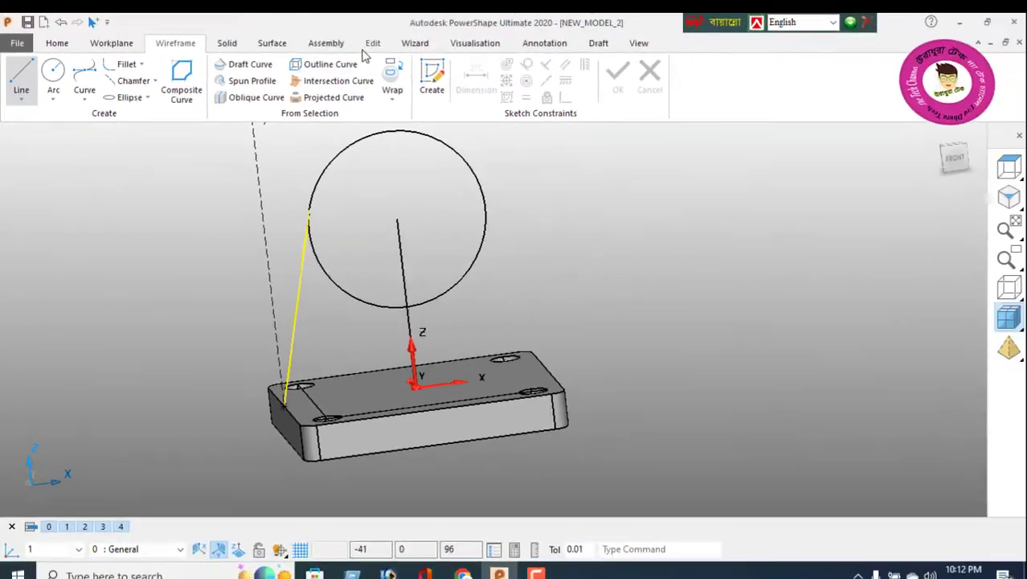
Step: Mirror the slanted side line as a copy about the YZ plane
click(372, 45)
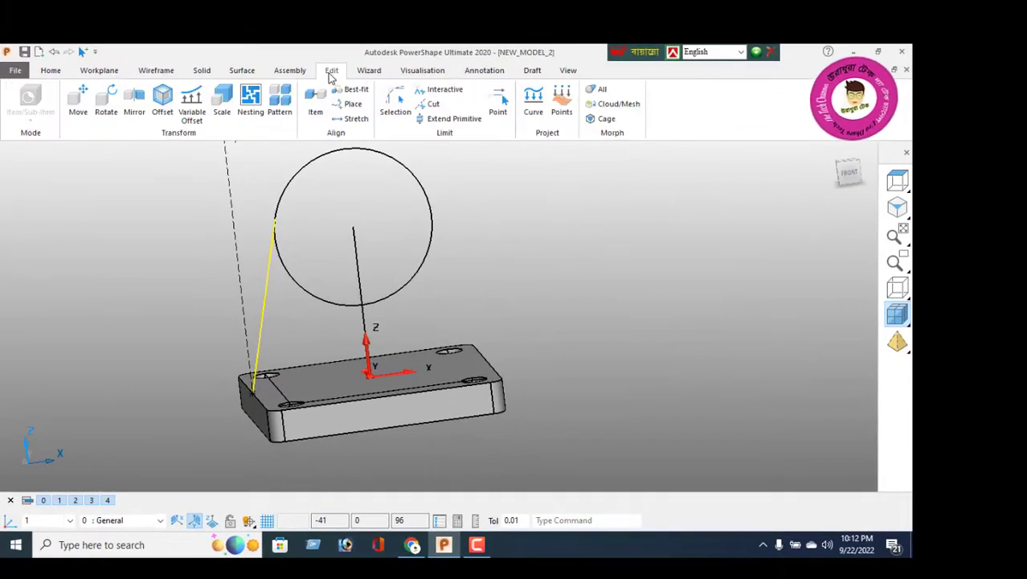
click(134, 103)
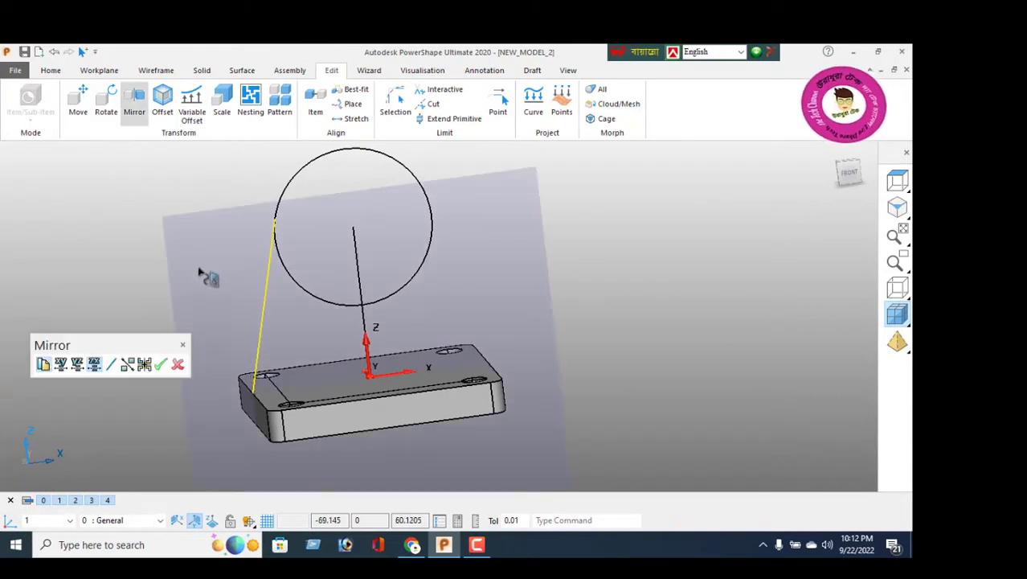
click(77, 364)
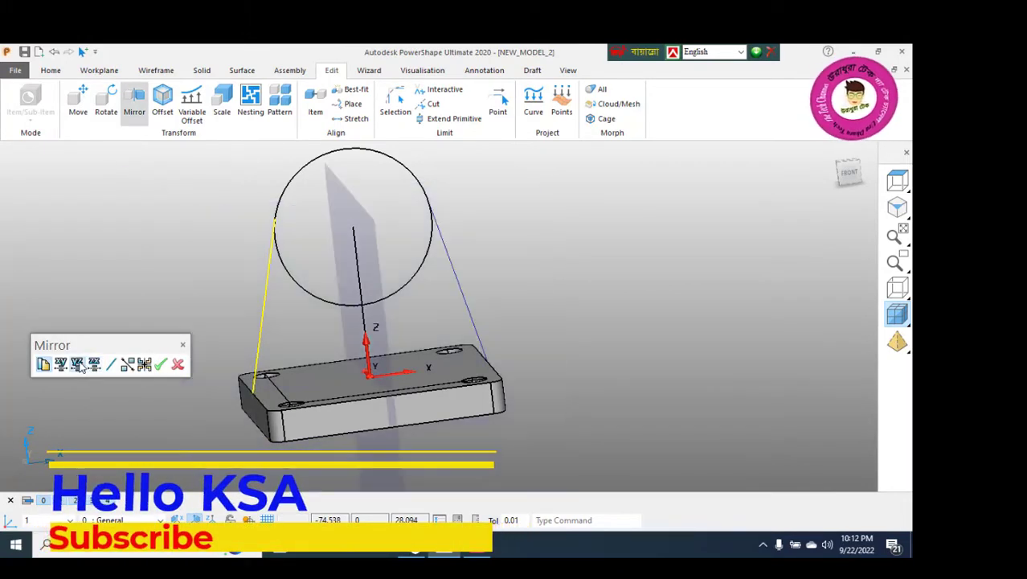
click(160, 366)
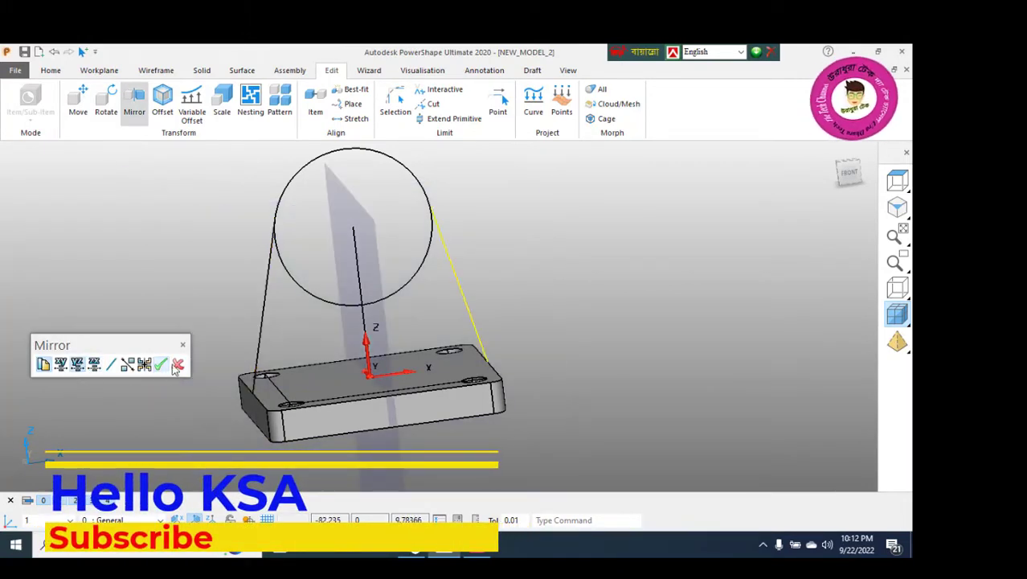
click(180, 365)
right_click(148, 223)
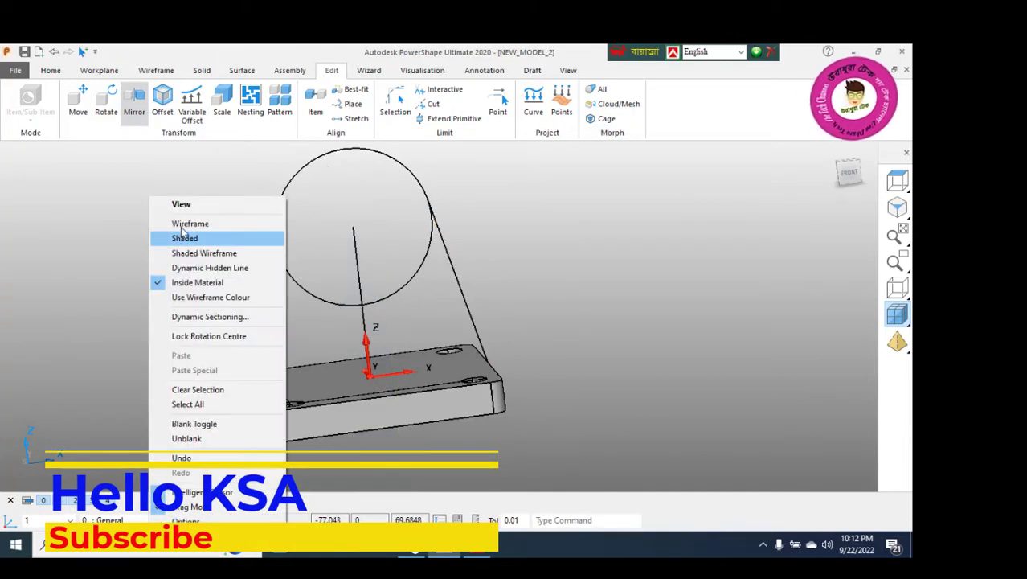
click(185, 210)
Step: Trim away the circle's lower portion between the two side lines with interactive limiting, keeping only the upper arc
middle_drag(253, 257, 523, 285)
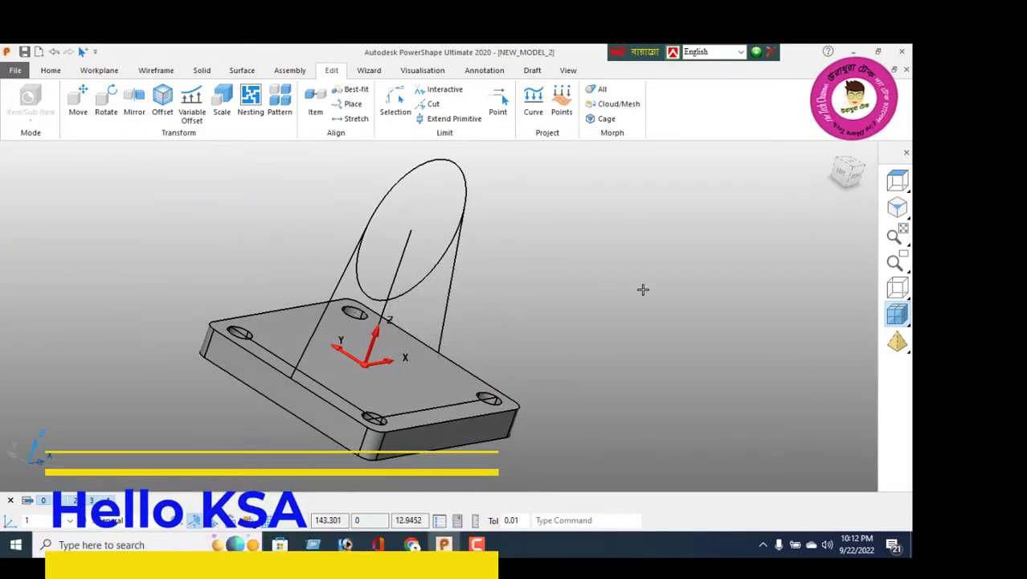
click(839, 173)
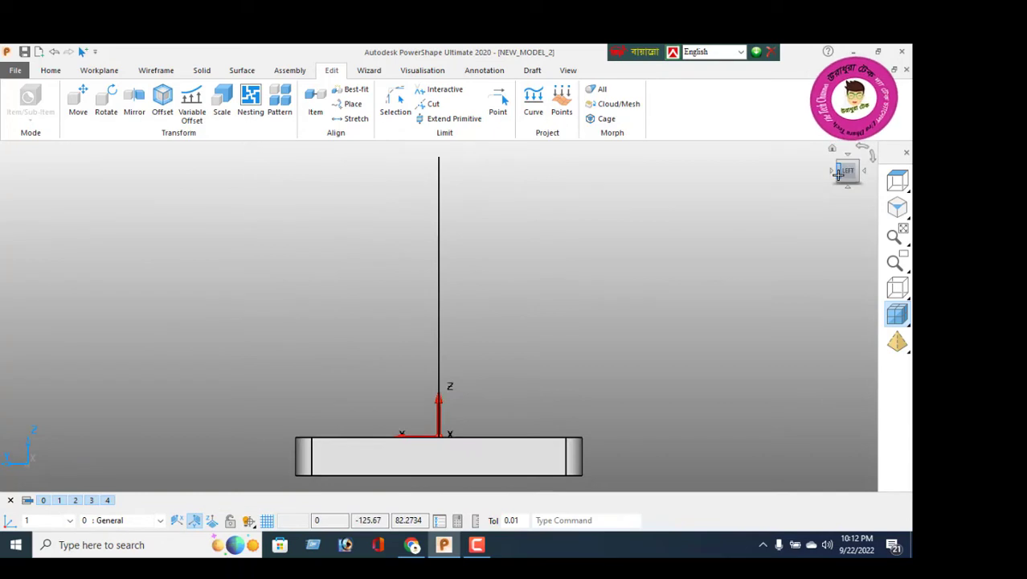
click(864, 170)
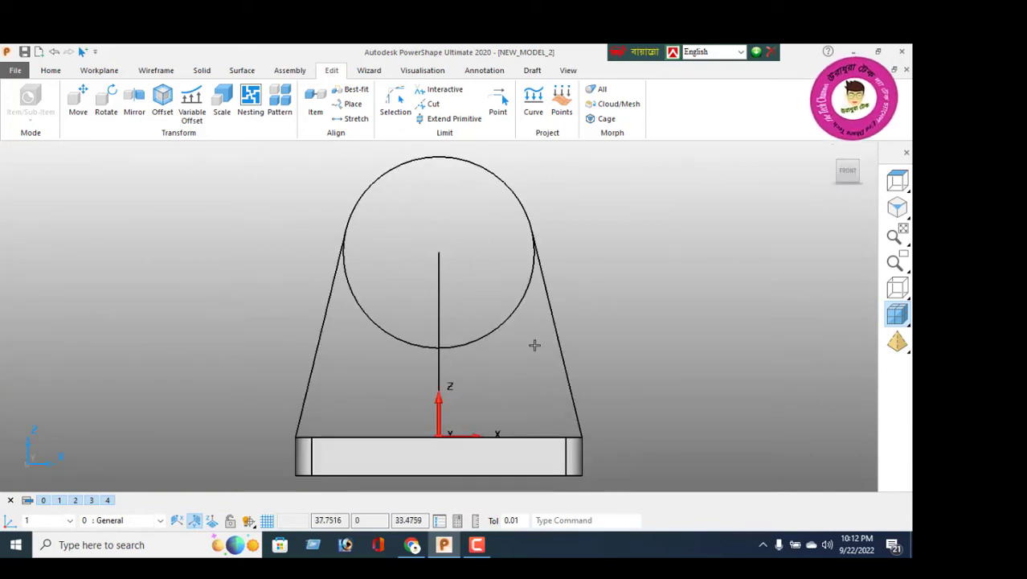
scroll(402, 354, down, 1)
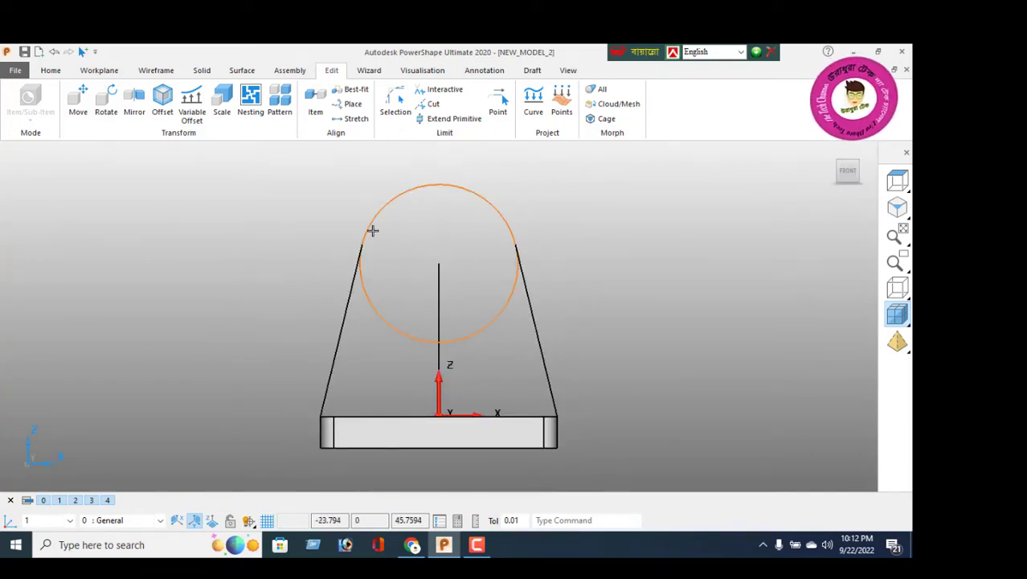
click(447, 89)
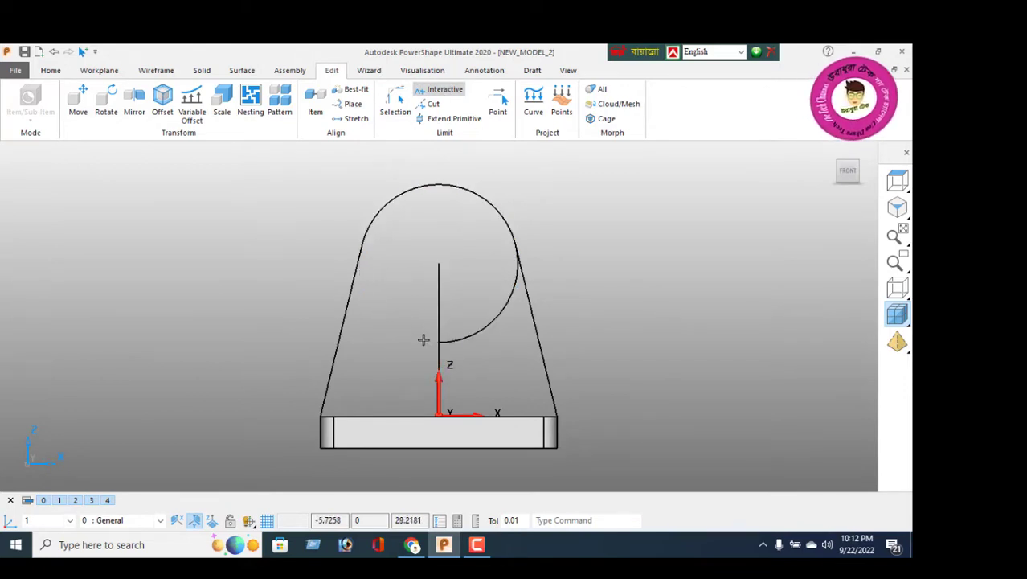
click(474, 329)
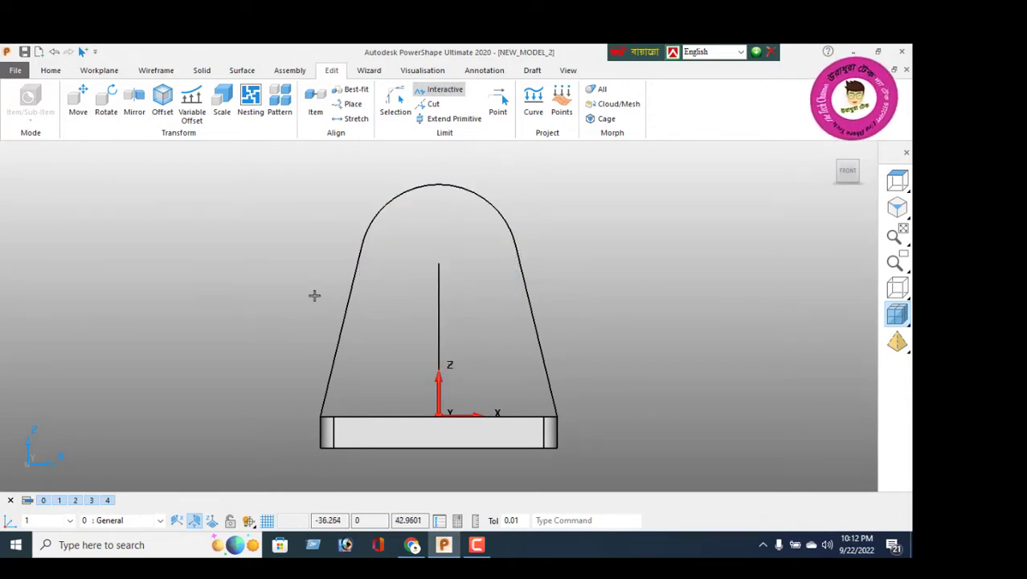
right_click(201, 237)
click(253, 202)
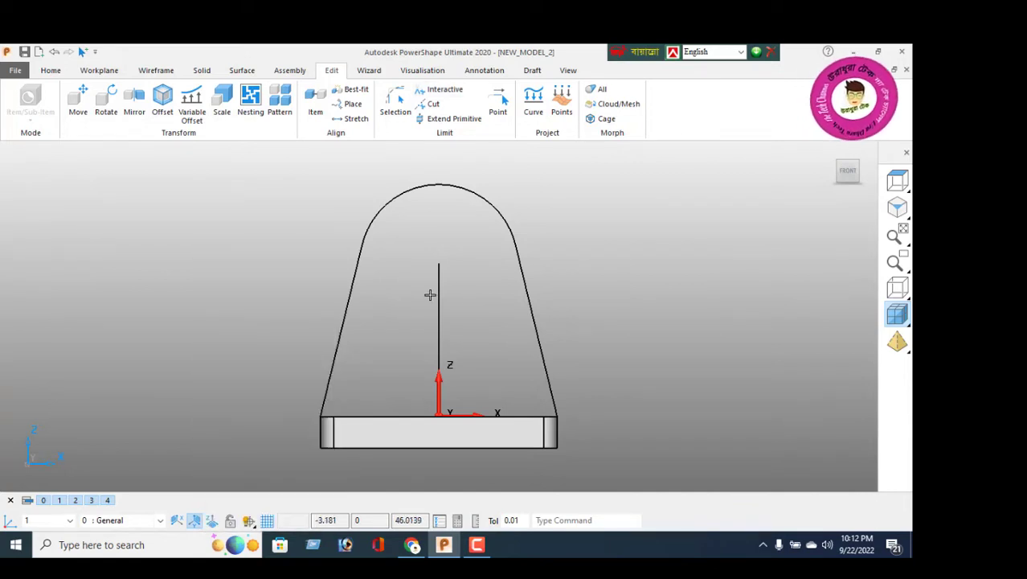
Step: Delete the vertical construction line at the centre of the upright's outline
drag(464, 310, 466, 311)
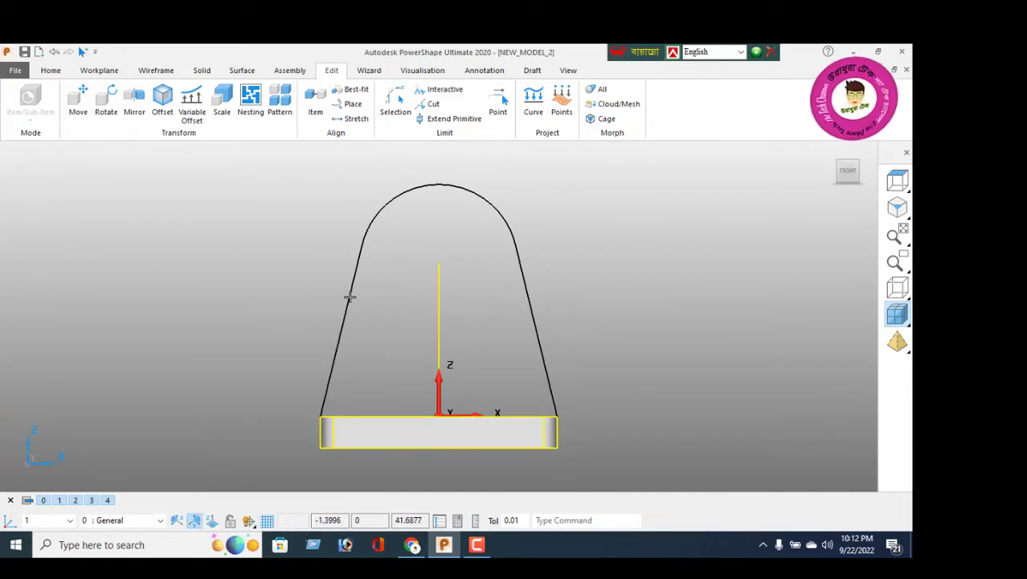
click(193, 258)
middle_drag(400, 357, 481, 421)
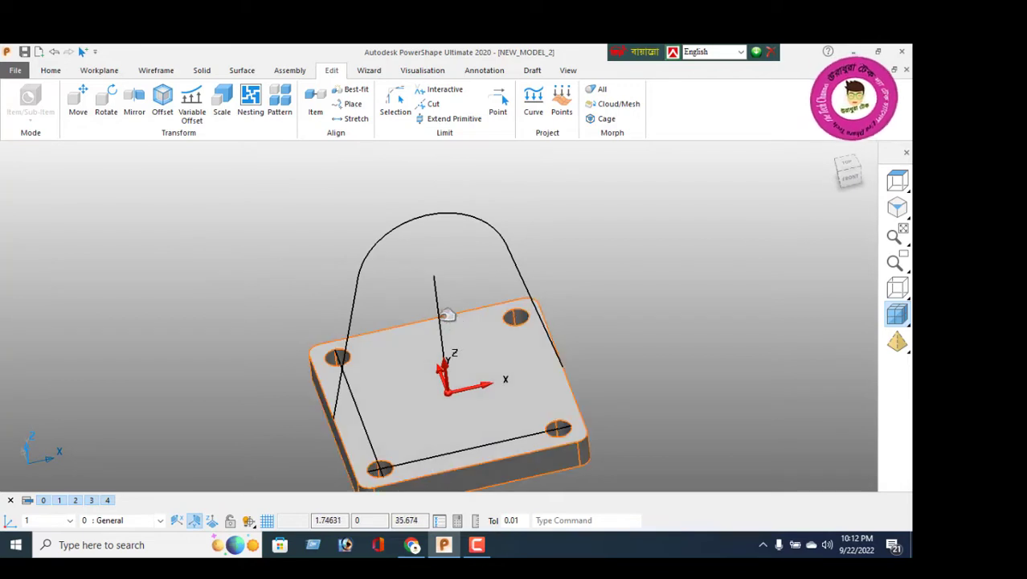
click(438, 352)
key(Delete)
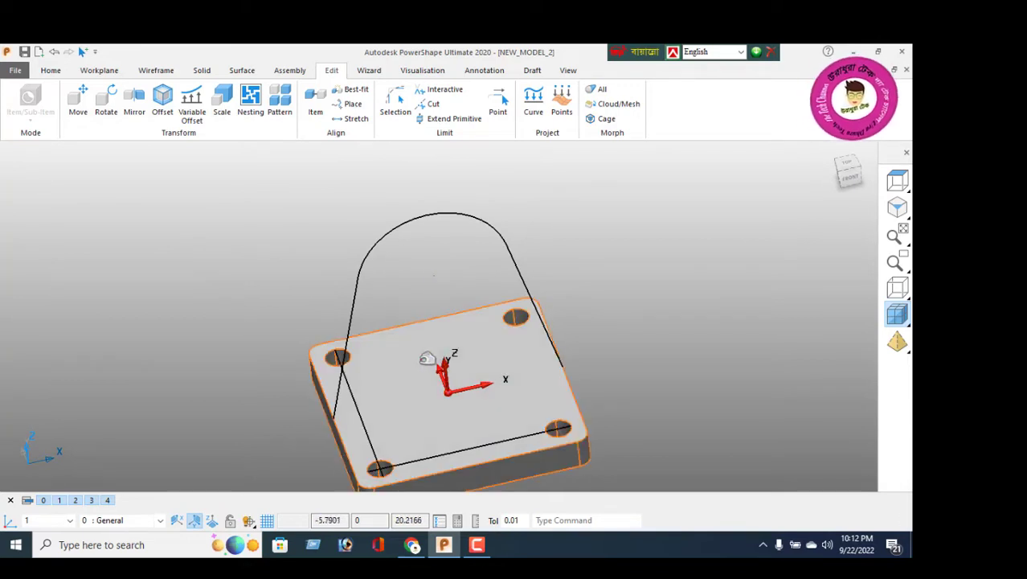
click(156, 70)
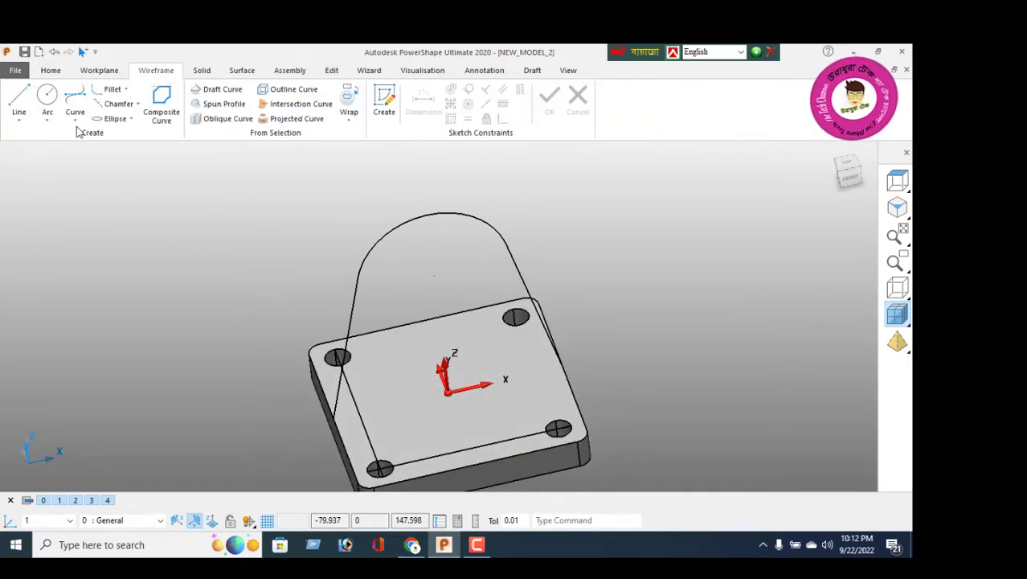
Step: Draw a straight line across the plate's top face between the lower ends of the upright's two slanted side lines
click(16, 103)
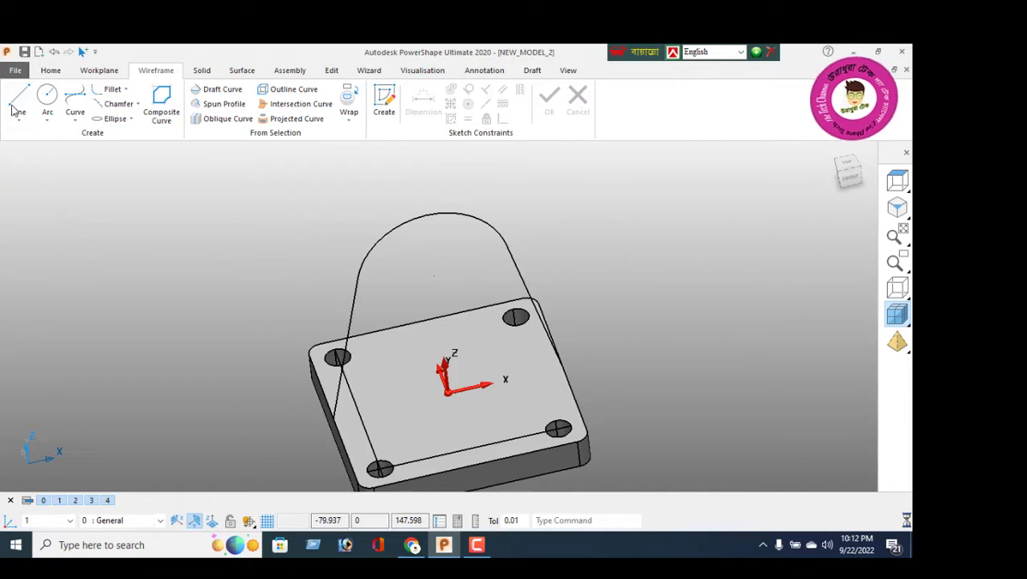
click(334, 416)
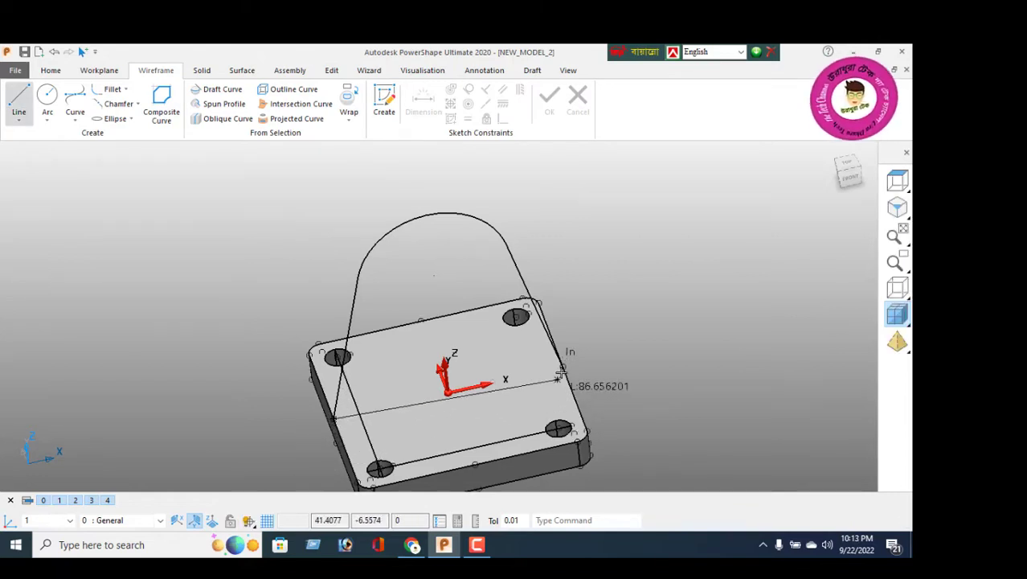
click(564, 367)
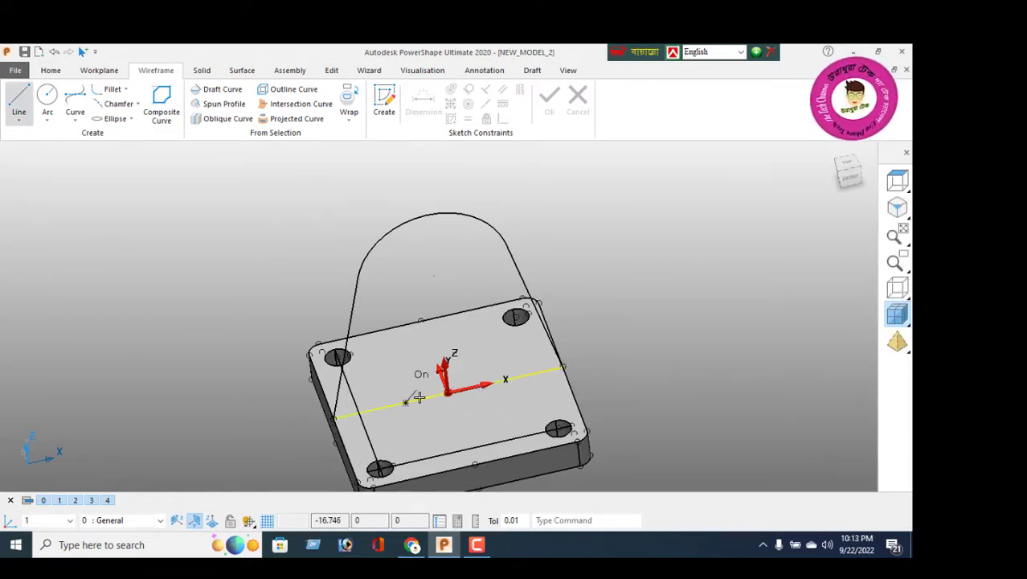
Step: Create a closed composite curve from the base line, the two slanted sides and the upper arc, and save it
click(161, 111)
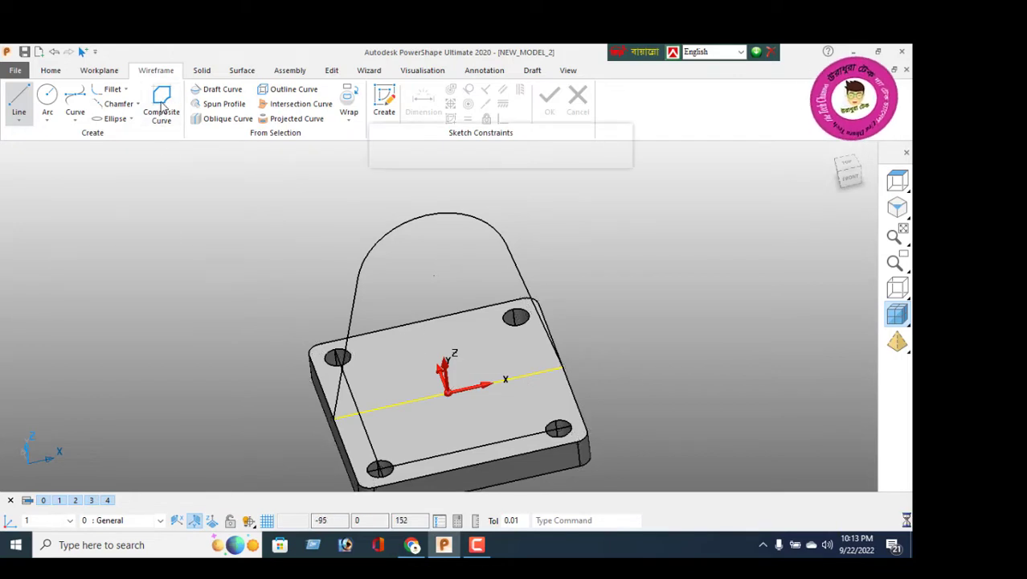
click(392, 402)
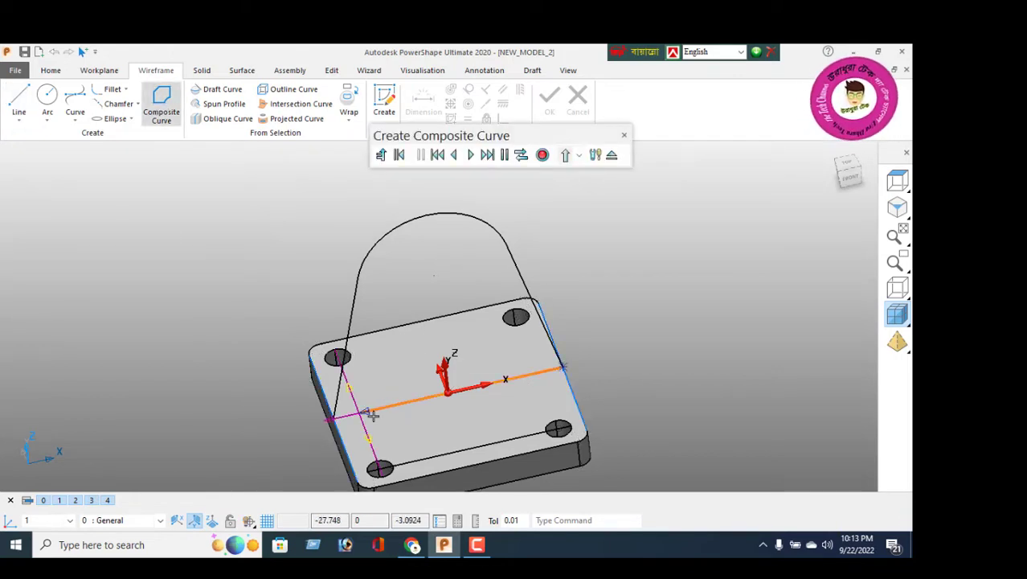
click(326, 416)
click(336, 386)
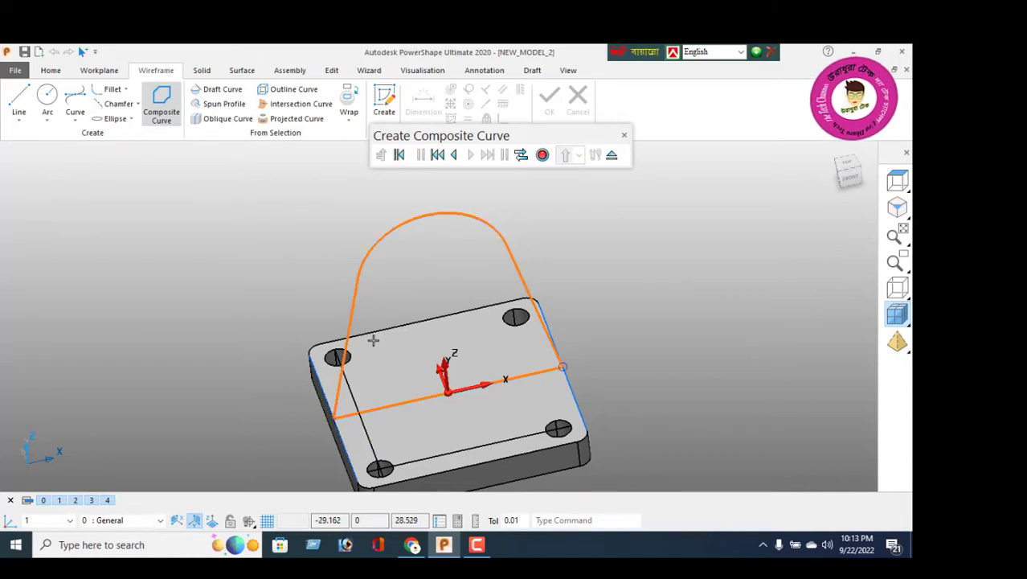
click(541, 155)
click(611, 155)
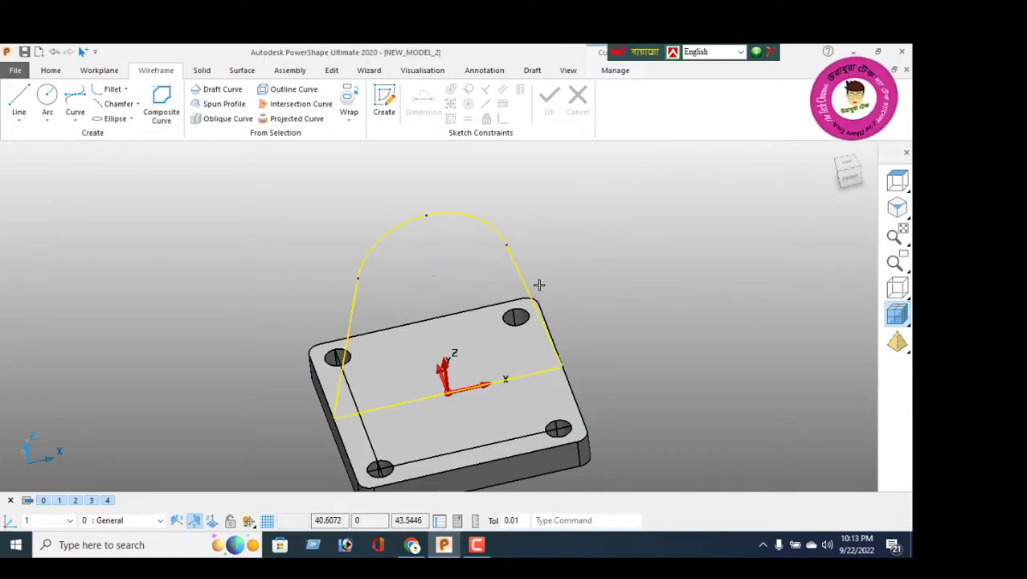
Step: Extrude the closed upright profile as a solid with a Direction 1 length of 7.5
scroll(449, 362, down, 2)
middle_drag(451, 366, 676, 338)
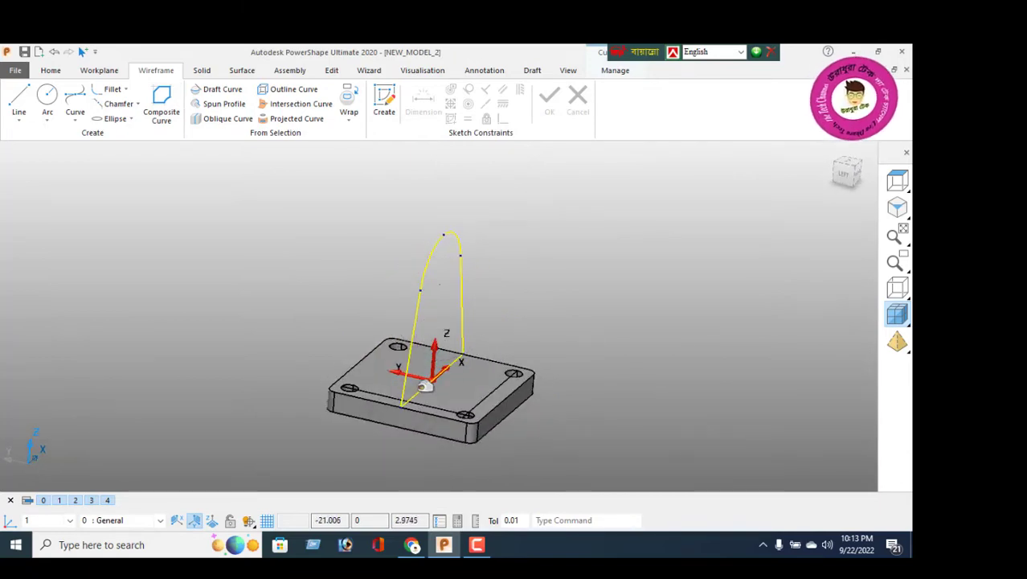
mouse_move(445, 341)
middle_down()
mouse_move(532, 347)
mouse_move(532, 363)
mouse_move(429, 323)
mouse_move(440, 342)
middle_up()
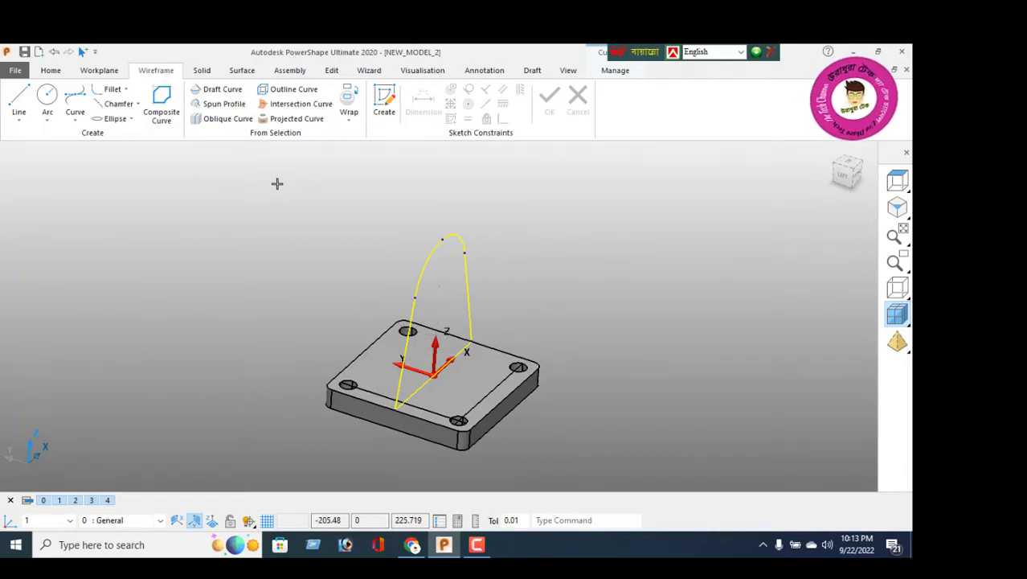
click(202, 70)
click(56, 100)
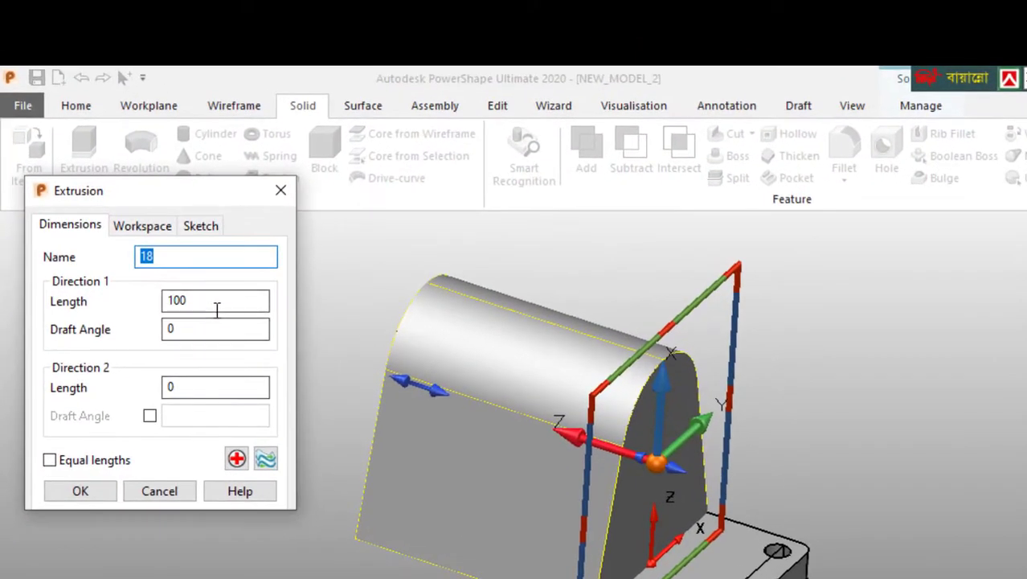
click(206, 303)
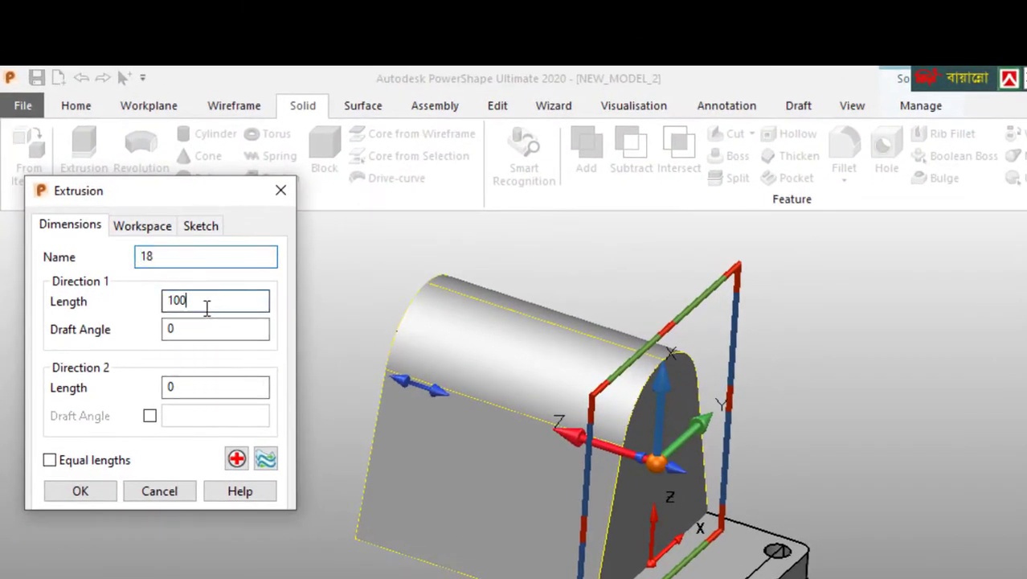
drag(207, 303, 136, 322)
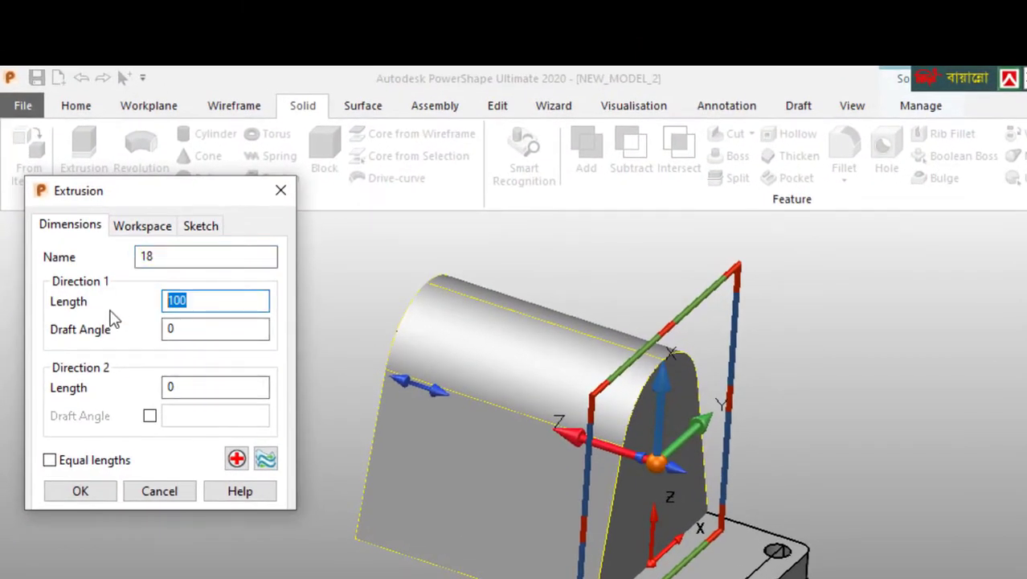
text(7.5)
key(Return)
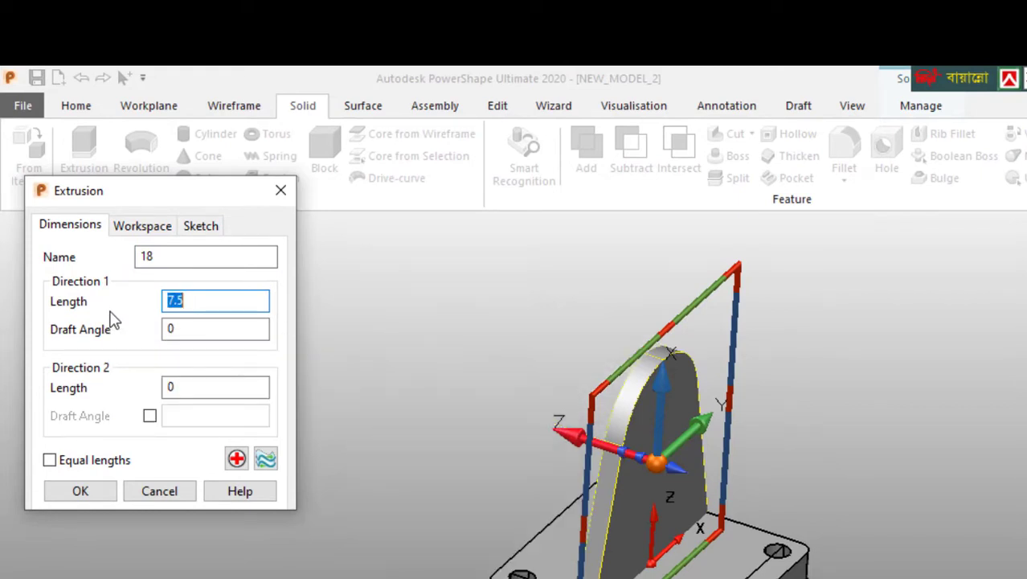
Step: Set the upright extrusion's Direction 2 length to -7.5 and add the upright to the base plate as one solid
click(182, 388)
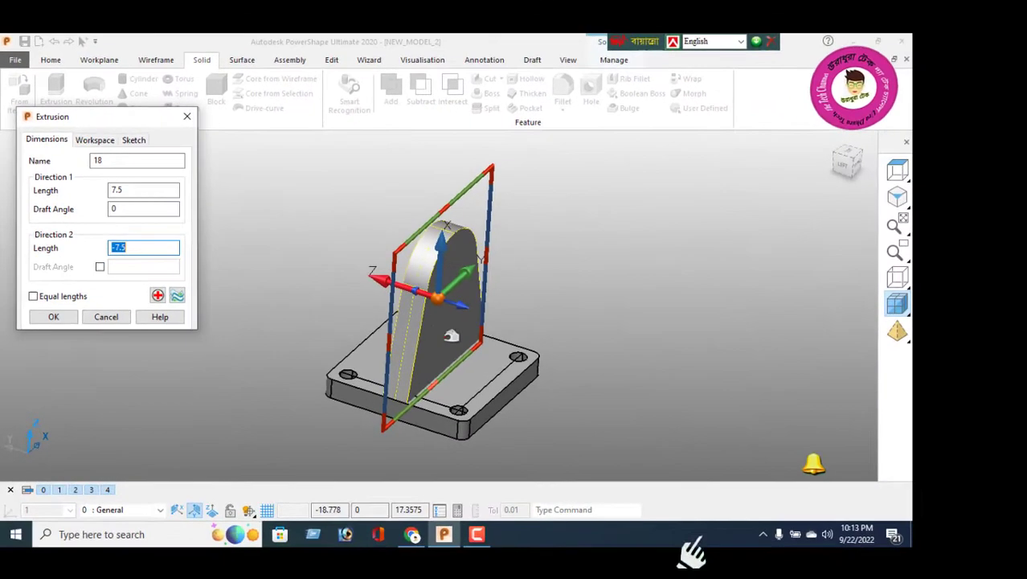
click(53, 317)
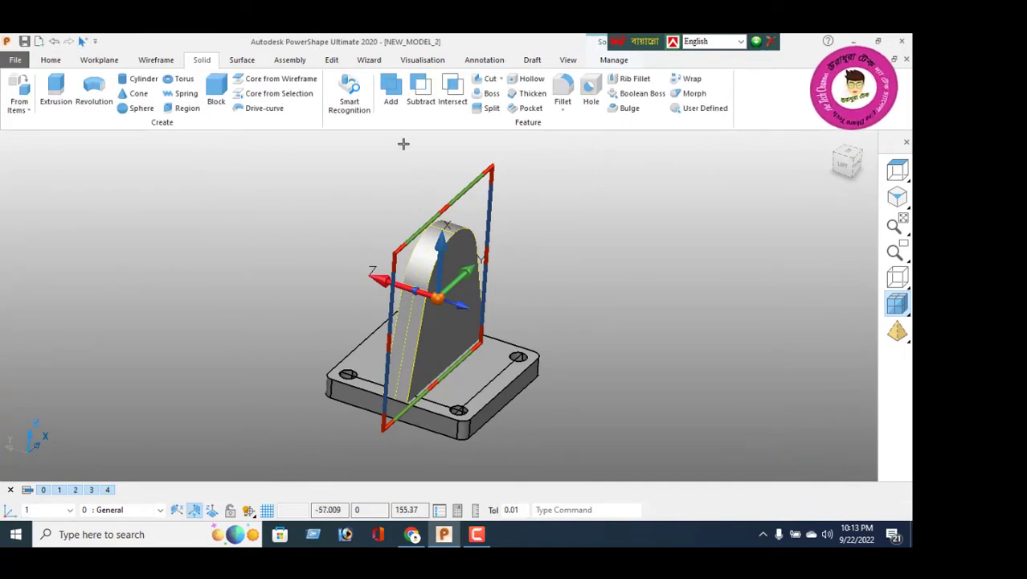
click(393, 100)
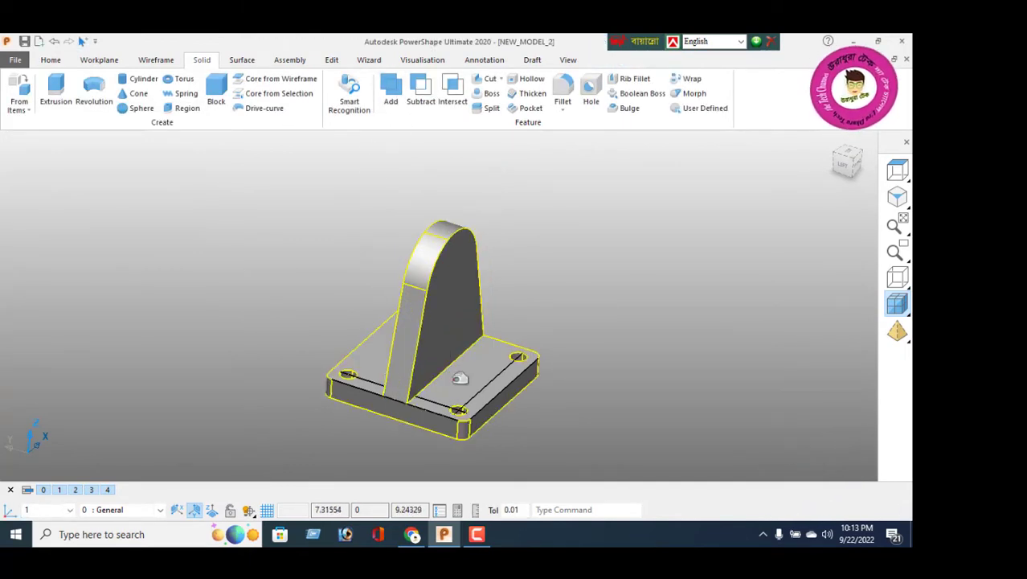
Step: Switch to Chrome to check the upright's hole size in the reference drawing, and return to PowerShape
click(476, 535)
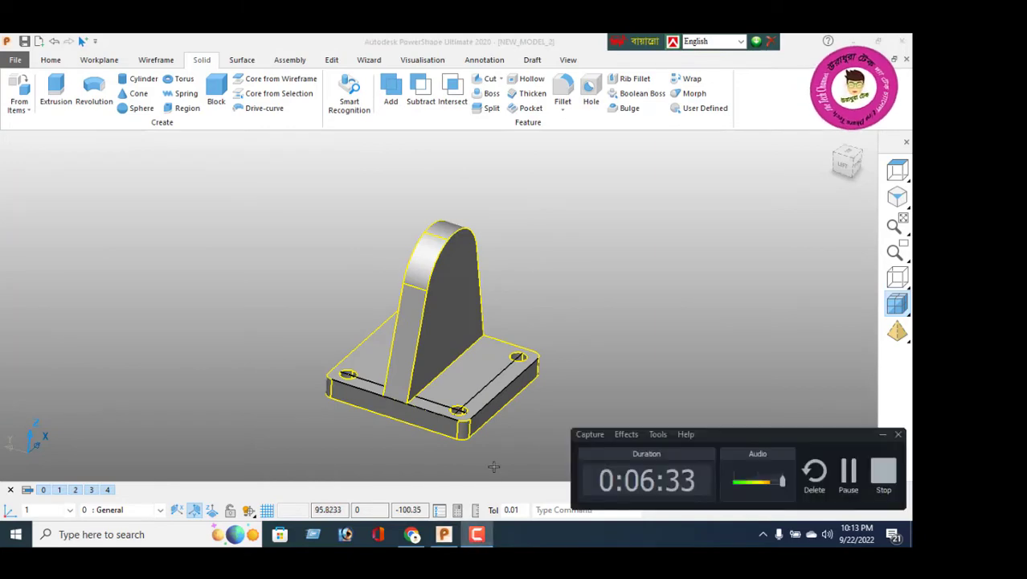
click(412, 535)
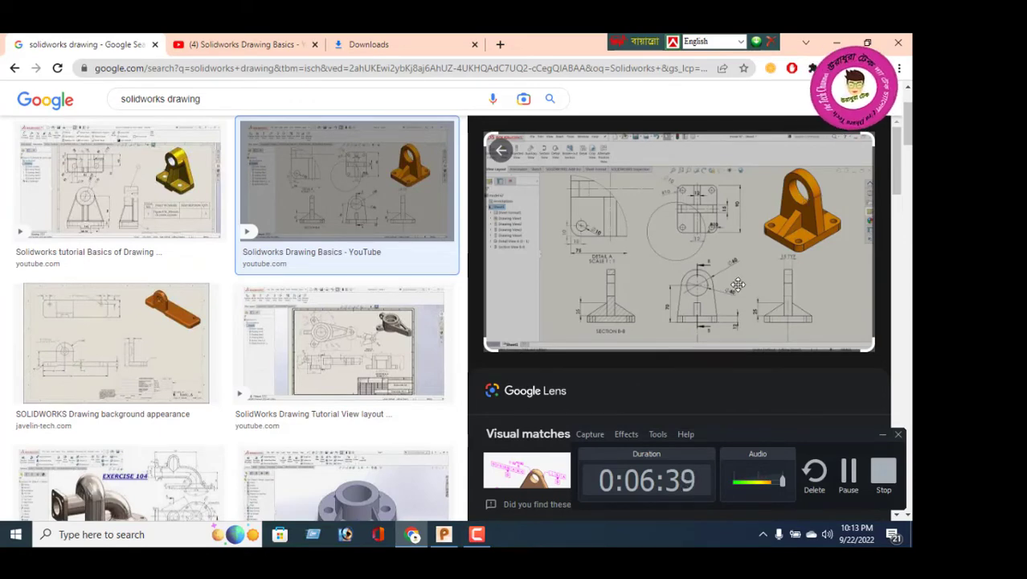
click(444, 534)
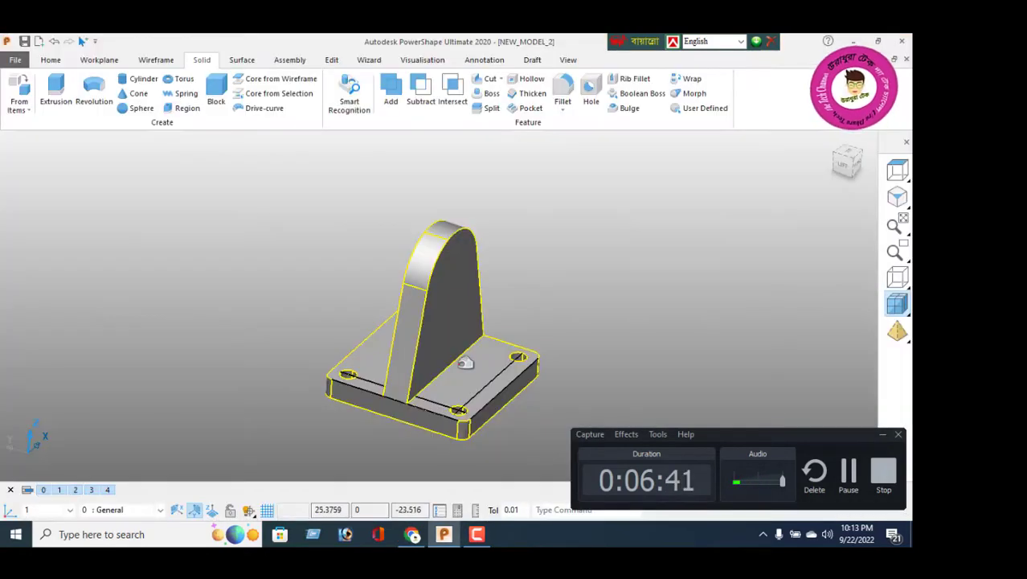
Step: In the front view, draw a full circle of radius 10 centred on the upright's arch centre
click(857, 163)
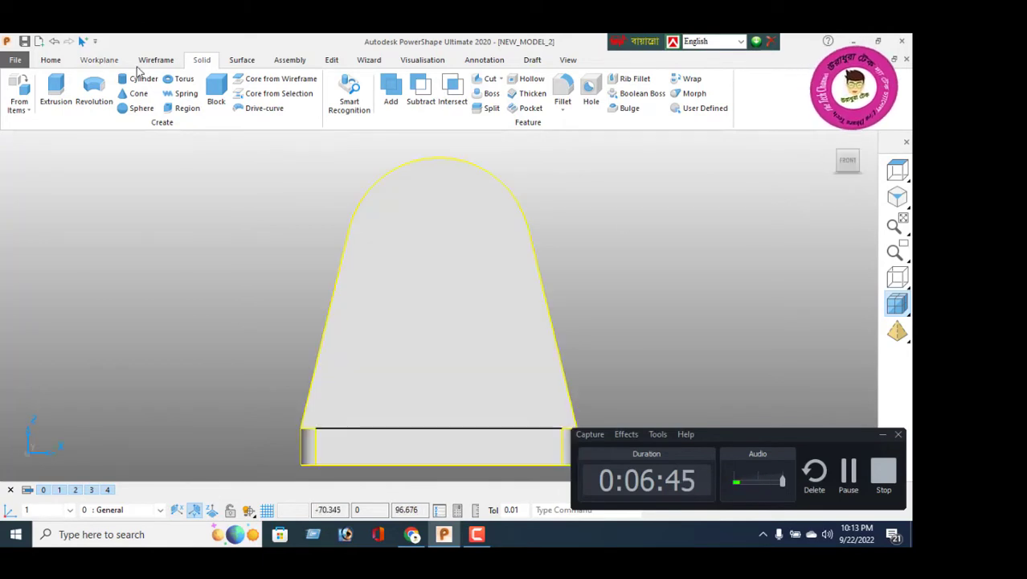
click(167, 62)
click(47, 87)
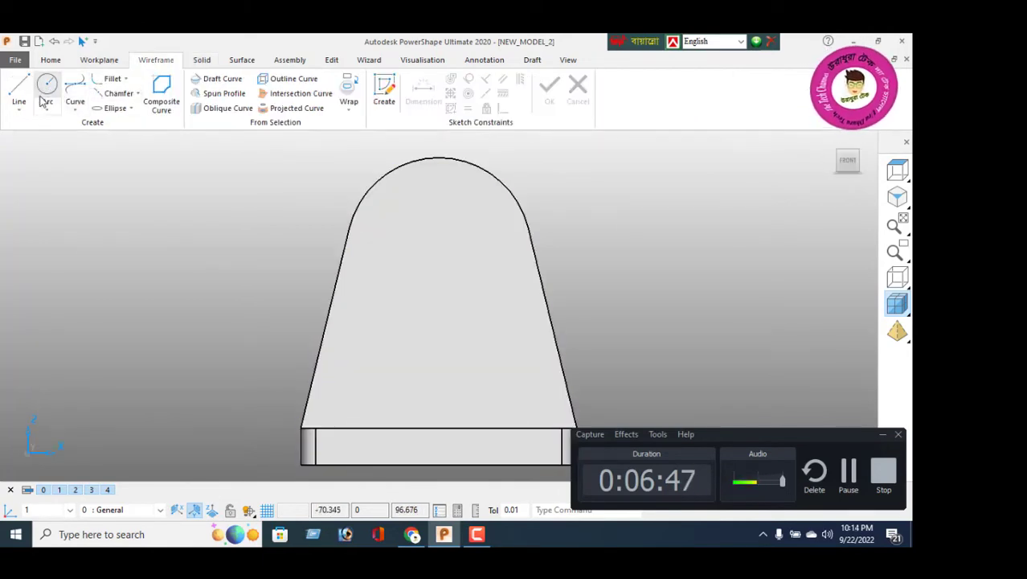
click(438, 248)
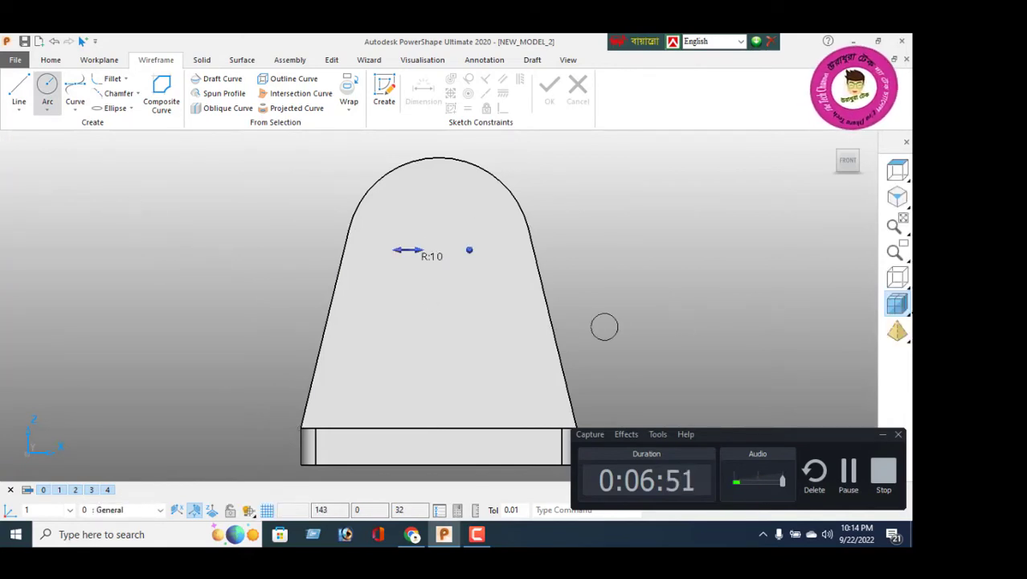
click(898, 281)
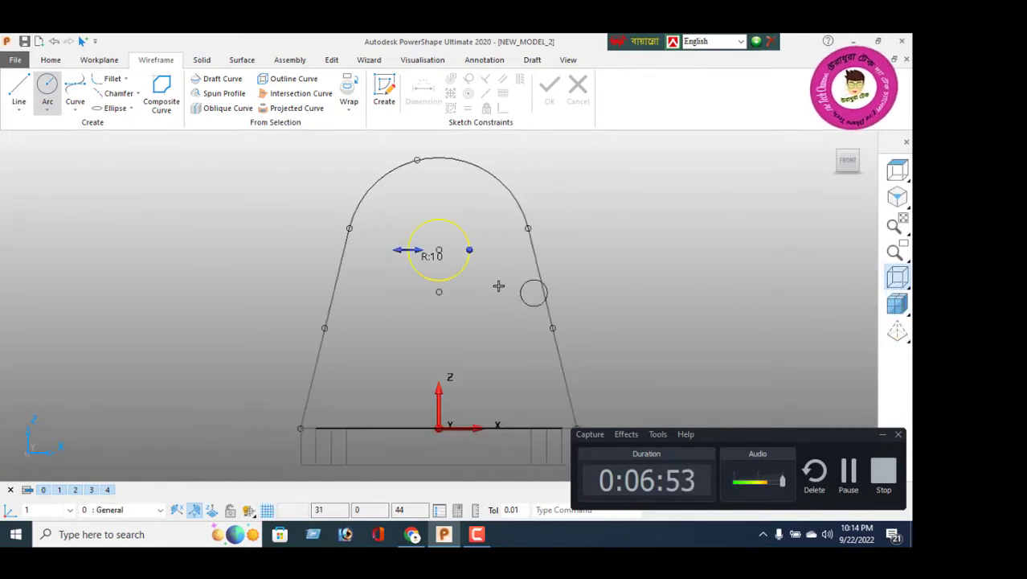
right_click(126, 222)
middle_drag(523, 299, 256, 339)
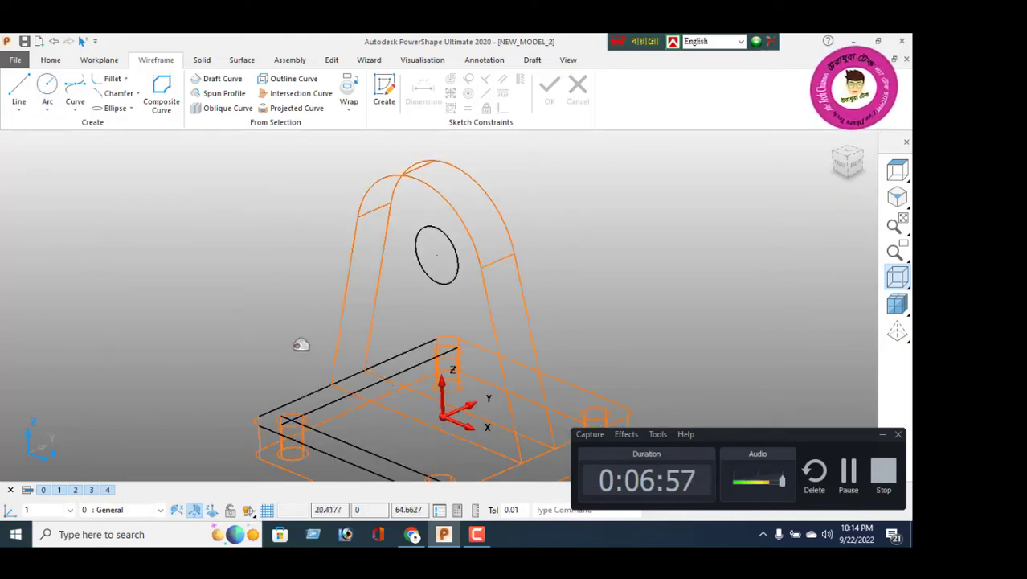
Step: Set the radius of the circle on the upright to 20
double_click(442, 301)
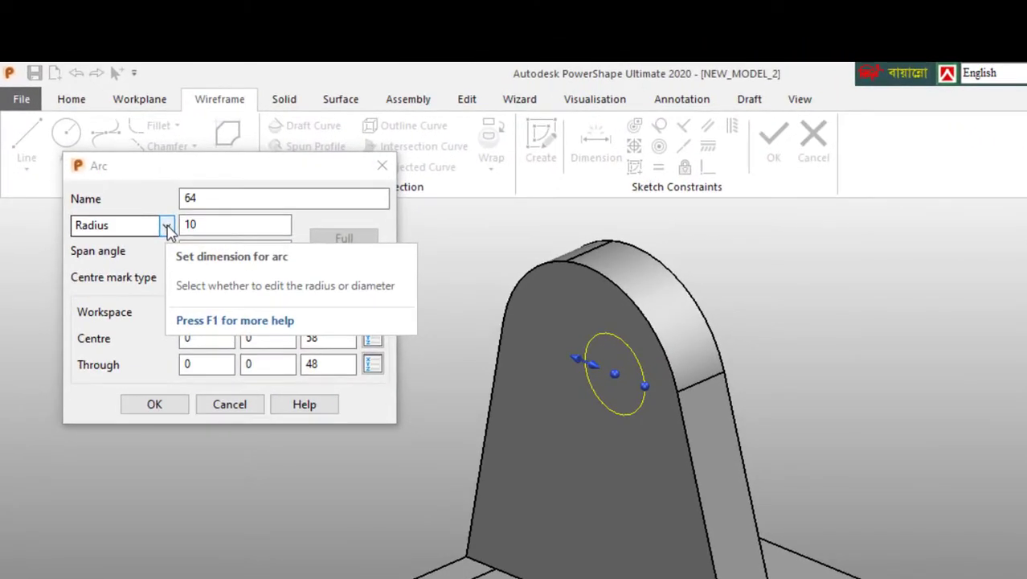
double_click(209, 224)
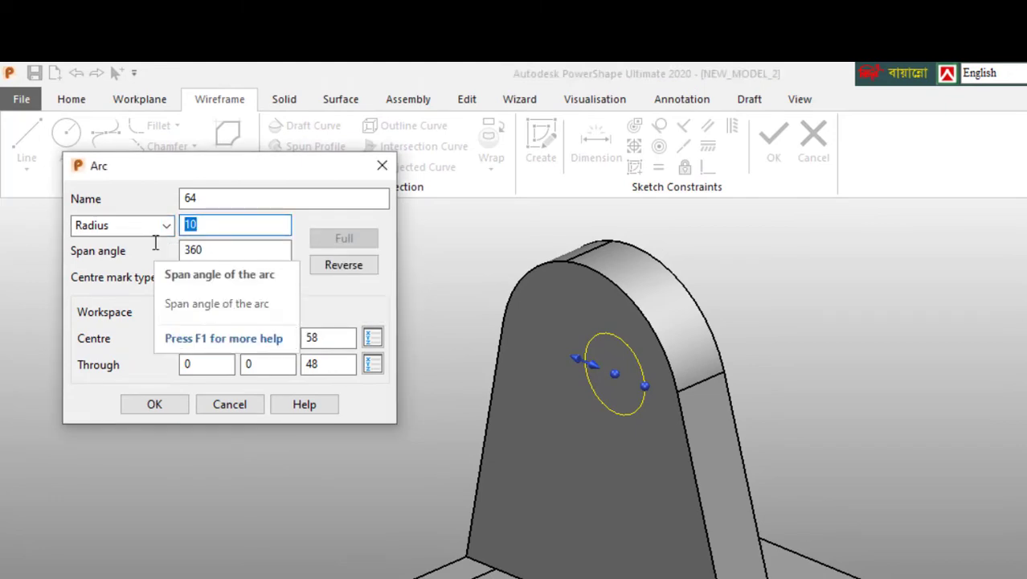
text(20)
key(Return)
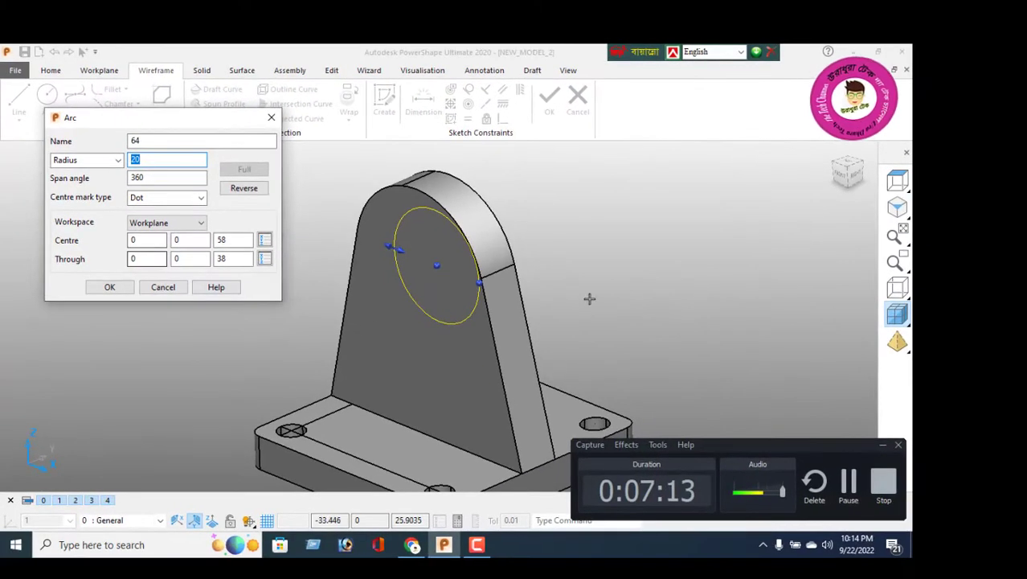
click(110, 288)
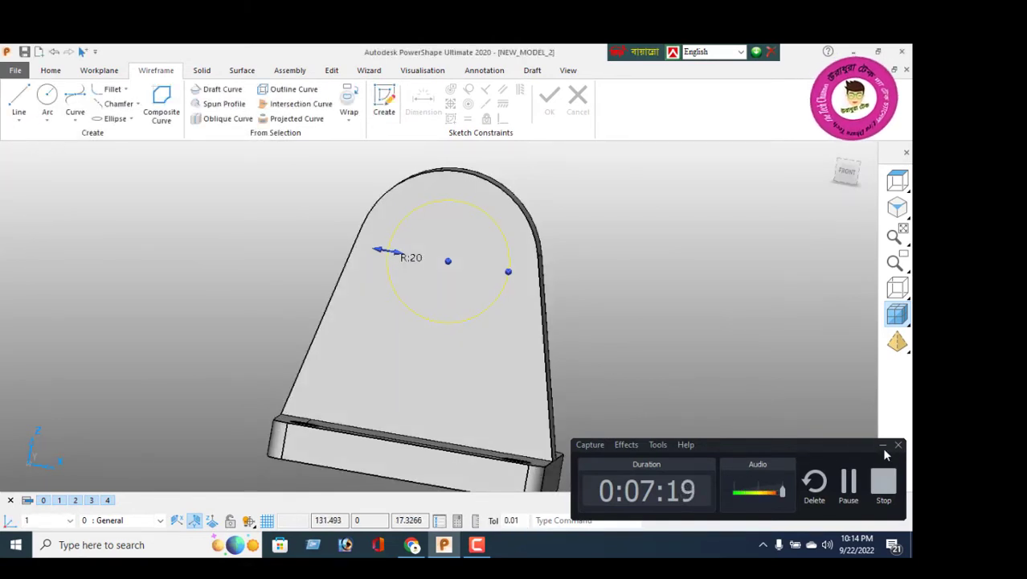
Step: Extrude the circle through the upright as a solid cylinder with equal lengths of 60 in both directions
middle_drag(453, 343, 586, 327)
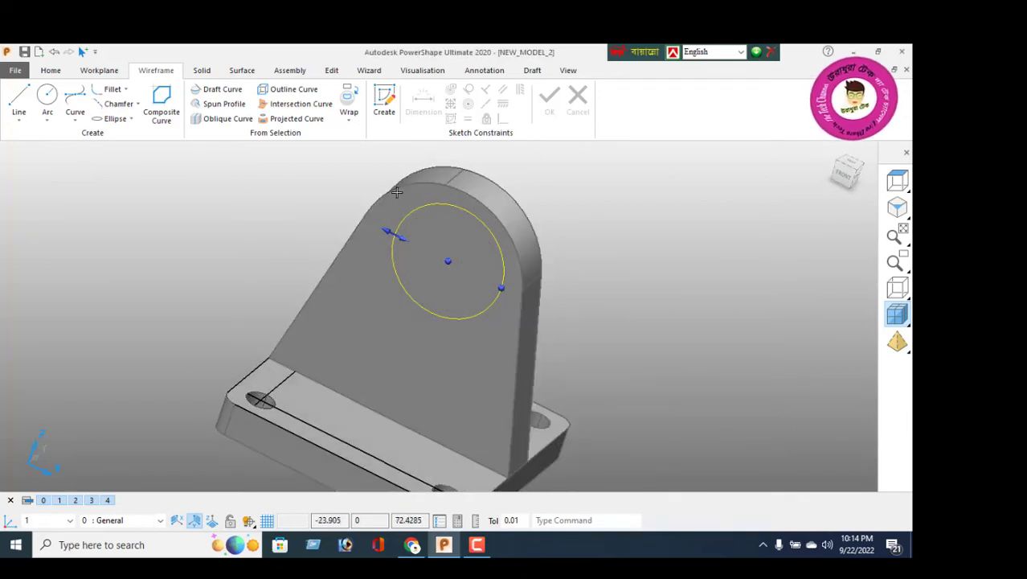
click(202, 71)
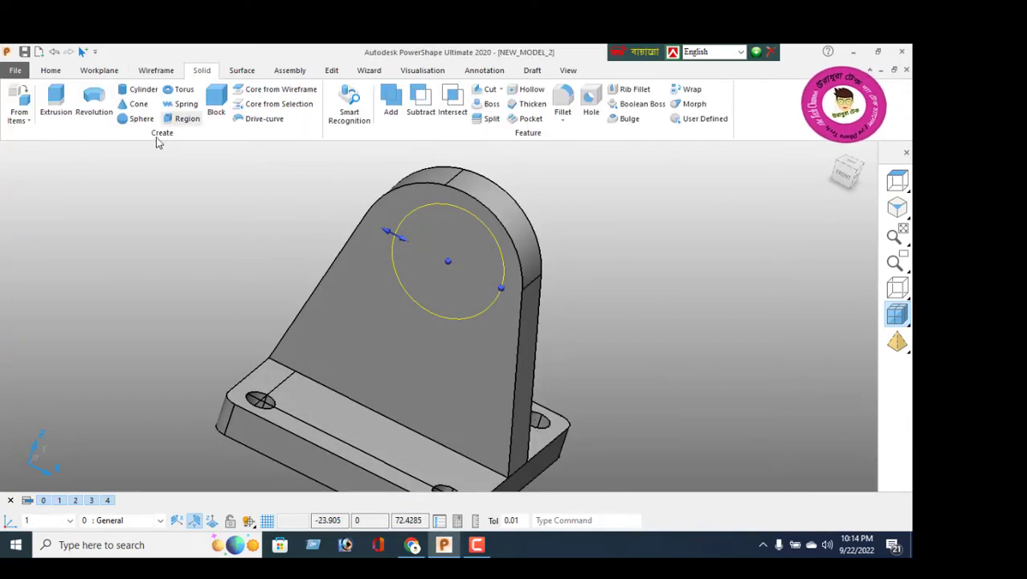
click(56, 101)
middle_drag(553, 278, 535, 236)
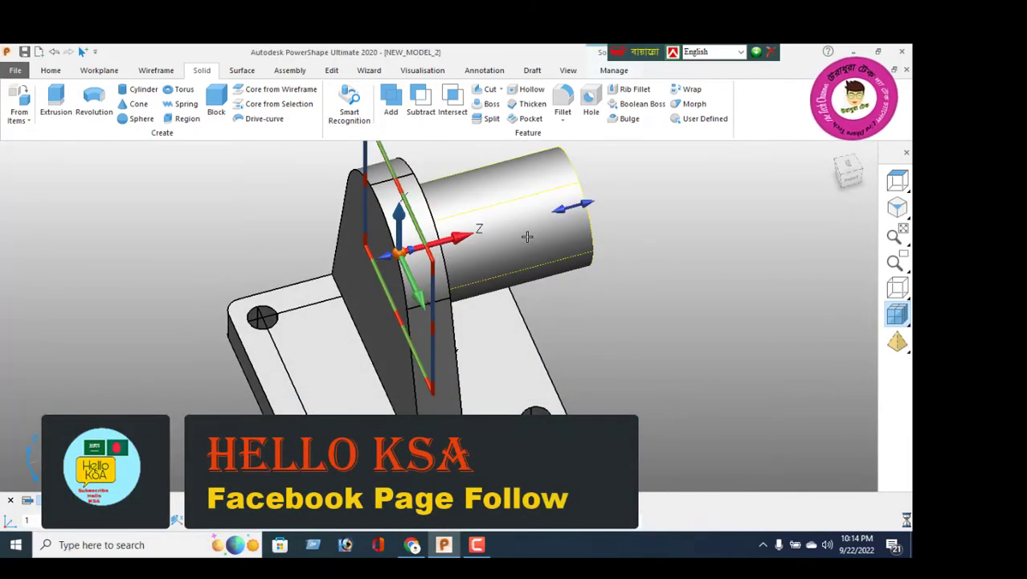
double_click(534, 235)
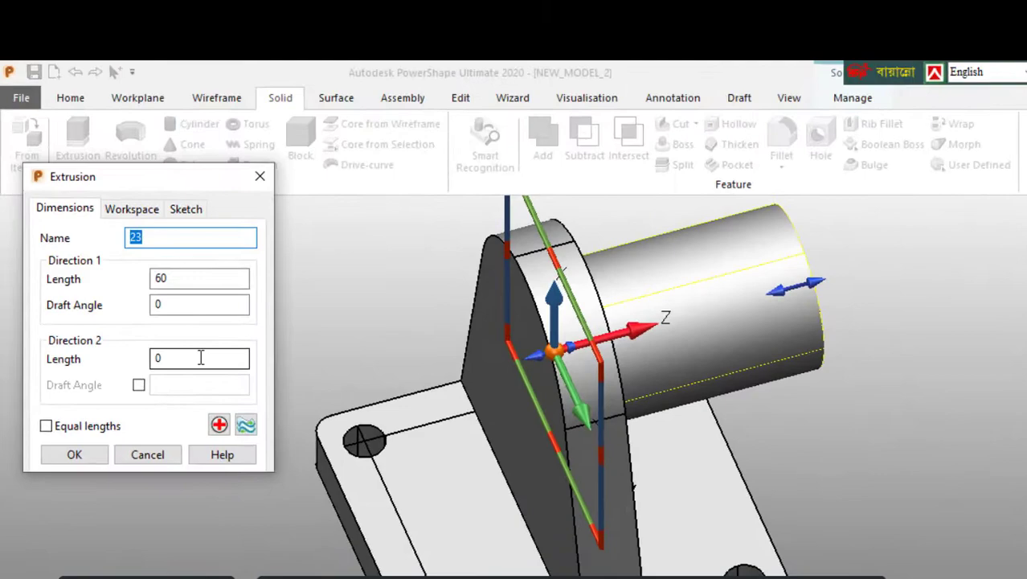
click(201, 358)
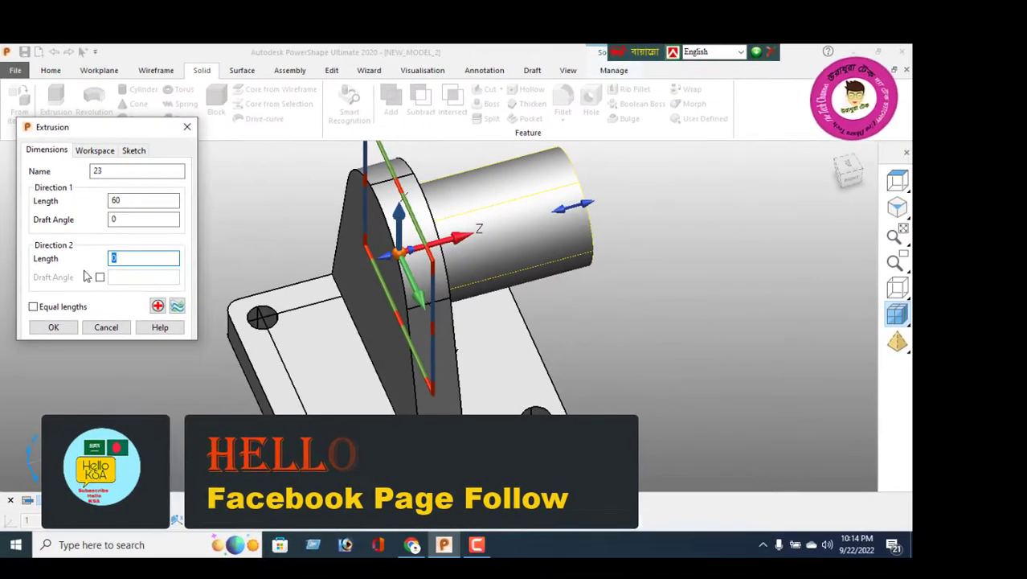
click(39, 365)
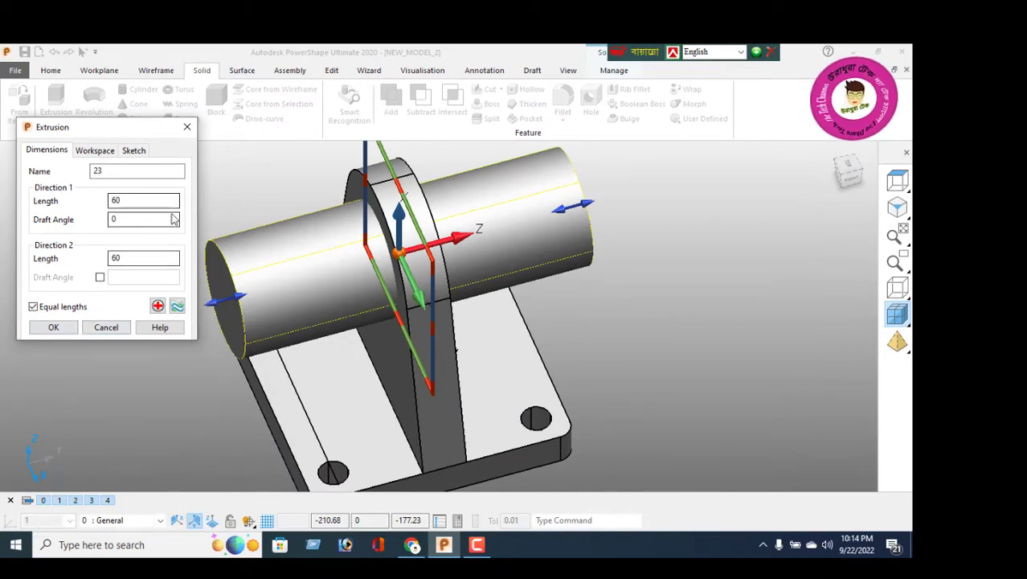
click(53, 328)
middle_drag(418, 373, 547, 335)
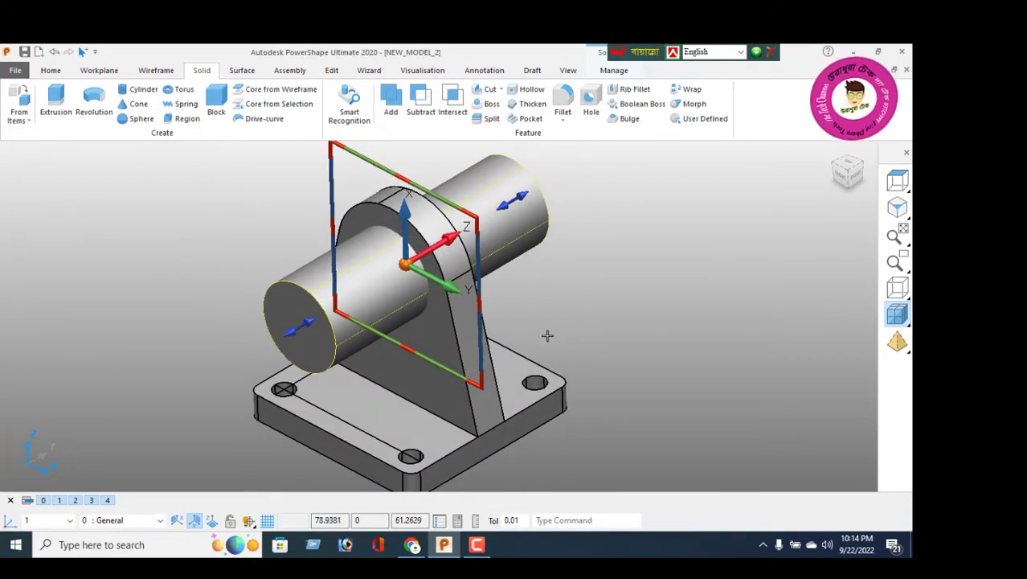
Step: Subtract the solid cylinder from the bracket to cut the large through hole in the upright, and clear the selection
click(421, 102)
middle_drag(435, 300, 496, 285)
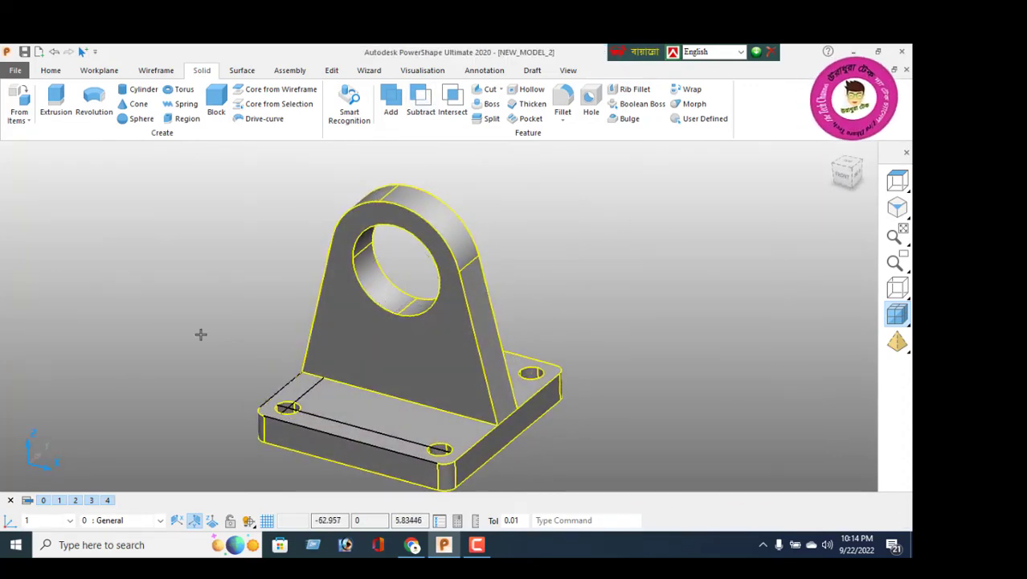
click(132, 203)
right_click(131, 203)
click(151, 206)
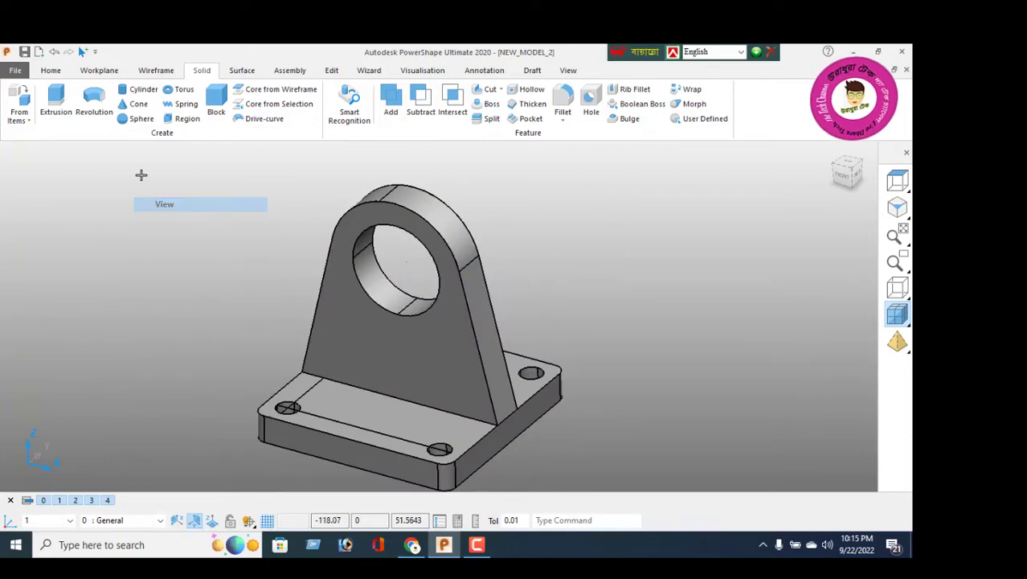
Step: In the front view, draw a vertical line about 43.5 long up from the midpoint of the upright's bottom edge
click(156, 74)
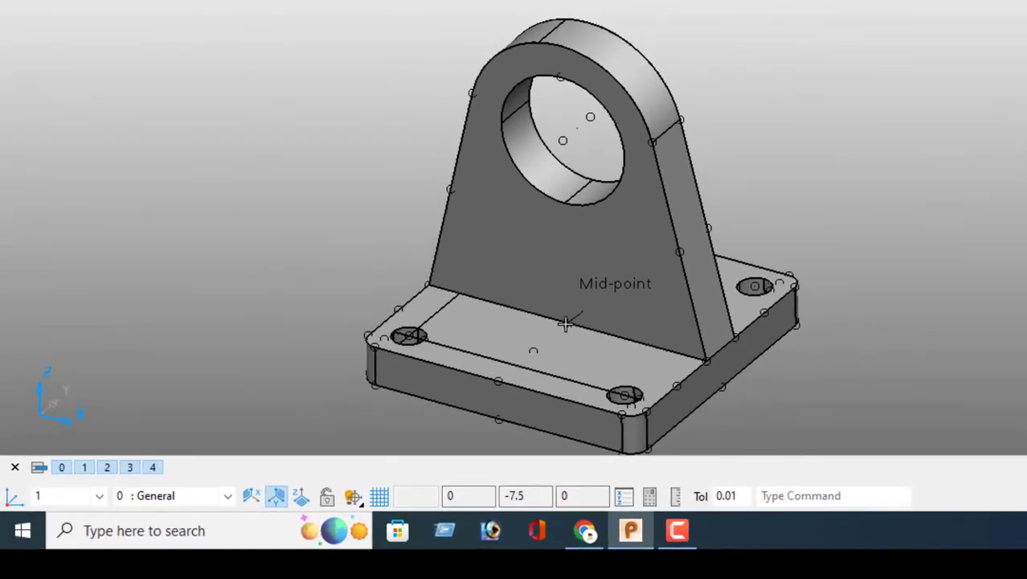
click(567, 319)
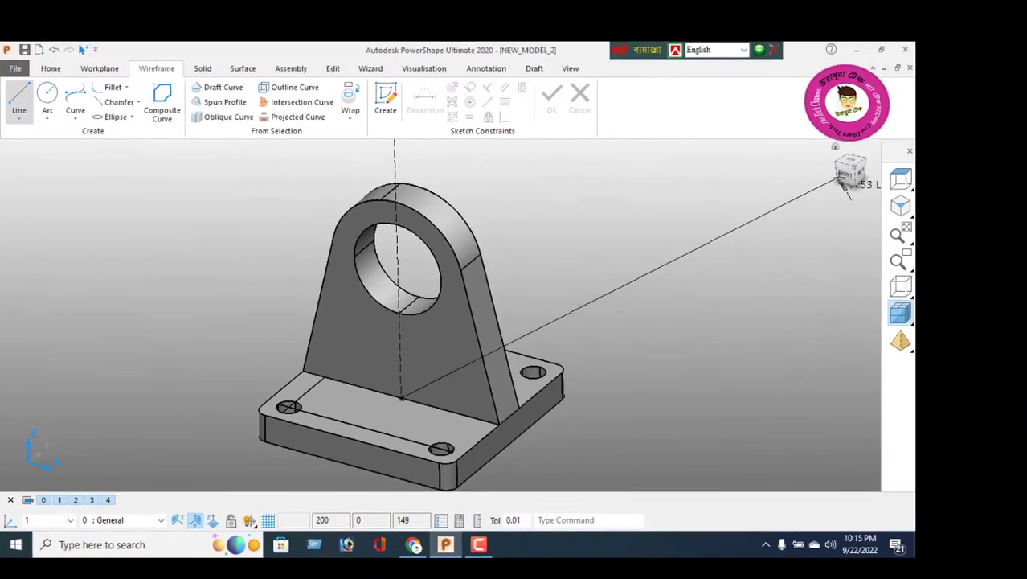
click(844, 175)
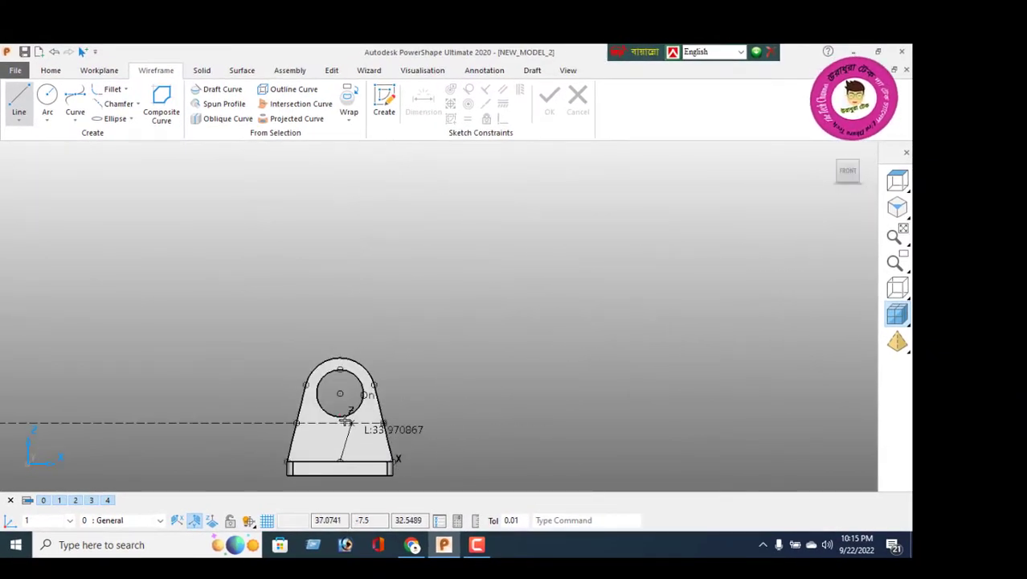
scroll(341, 422, up, 2)
scroll(354, 422, up, 6)
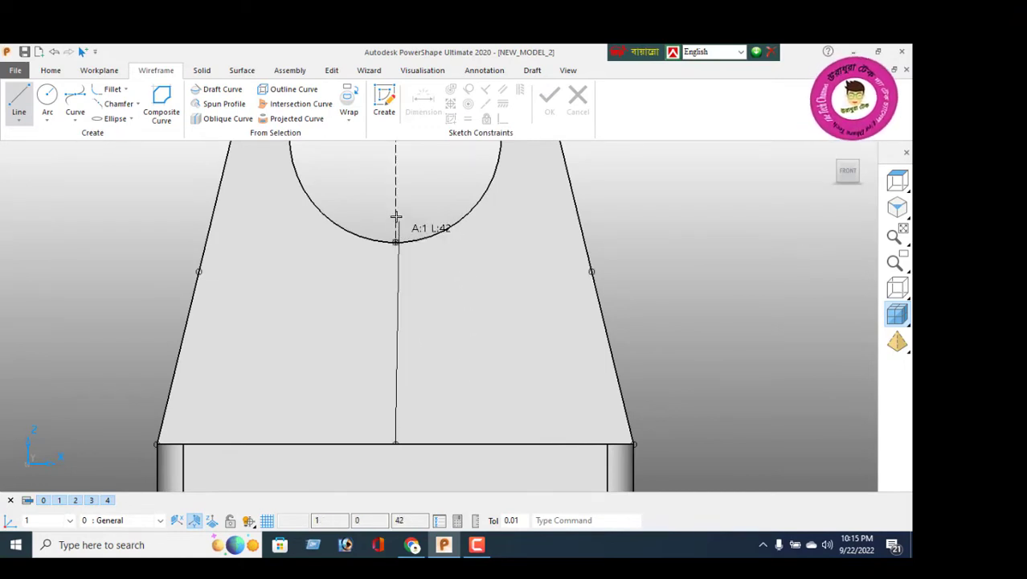
click(395, 214)
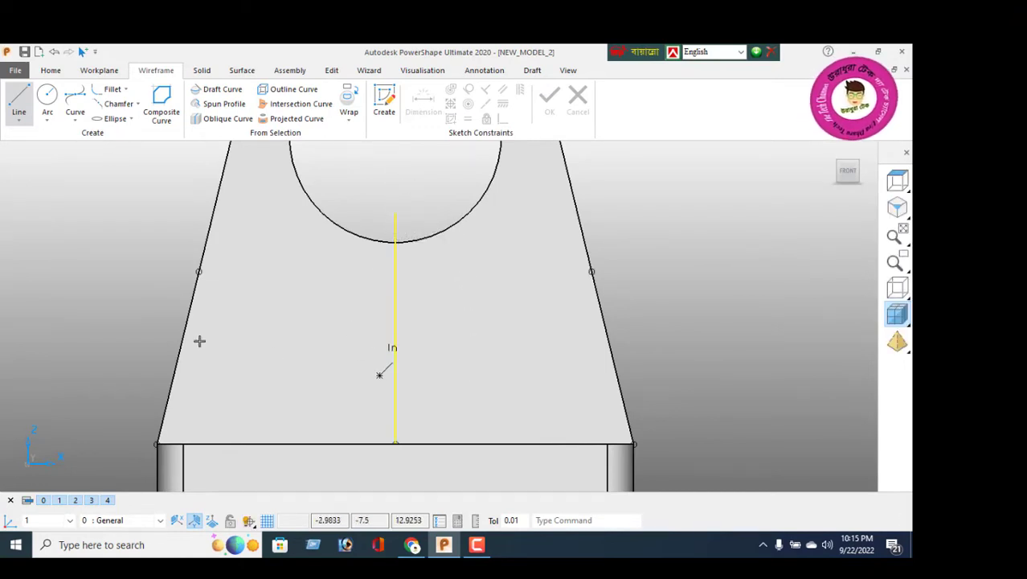
right_click(84, 267)
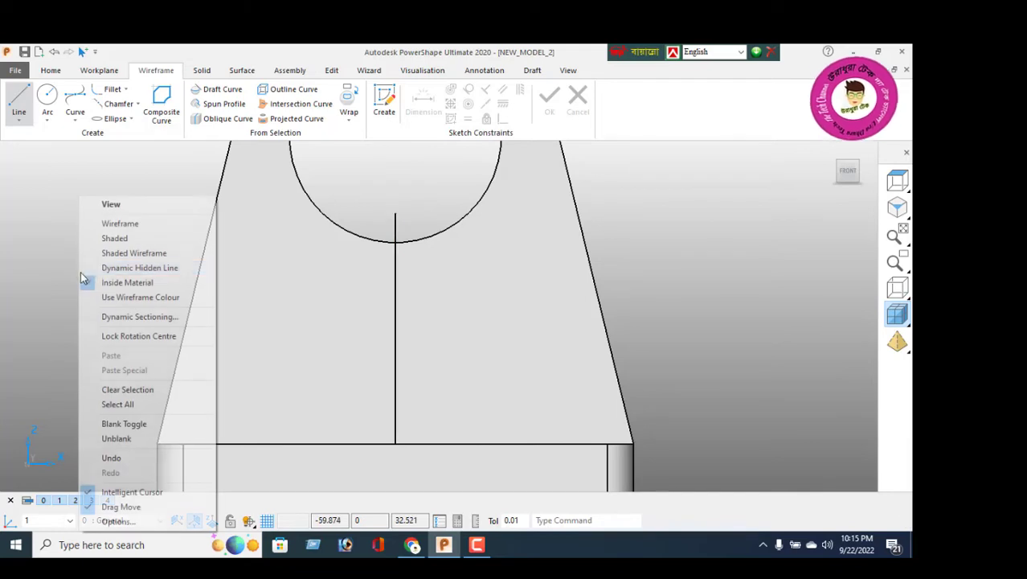
click(106, 205)
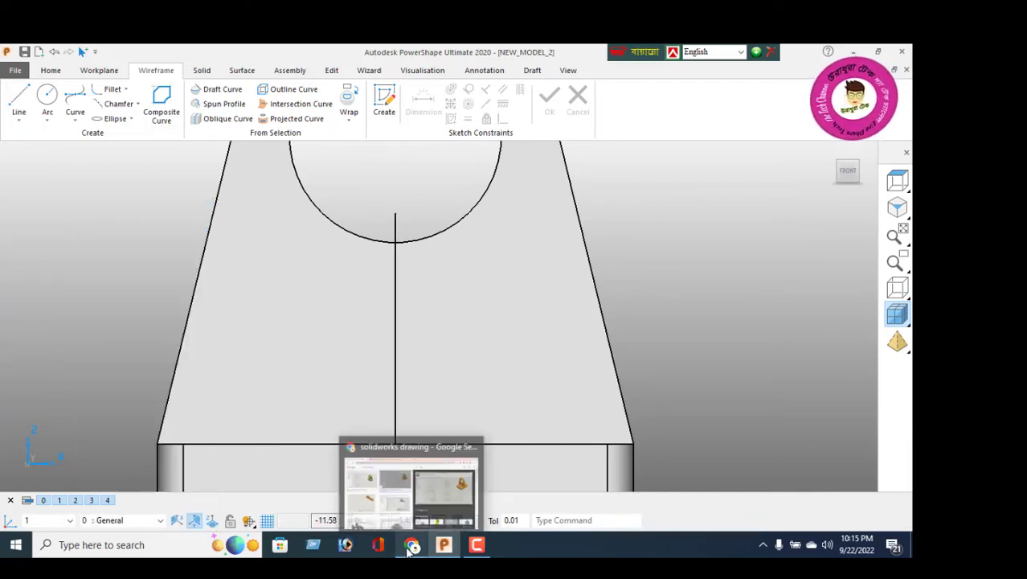
Step: Check the rib height in the reference drawing in Chrome, return to PowerShape and set the vertical line's length to 25
click(361, 491)
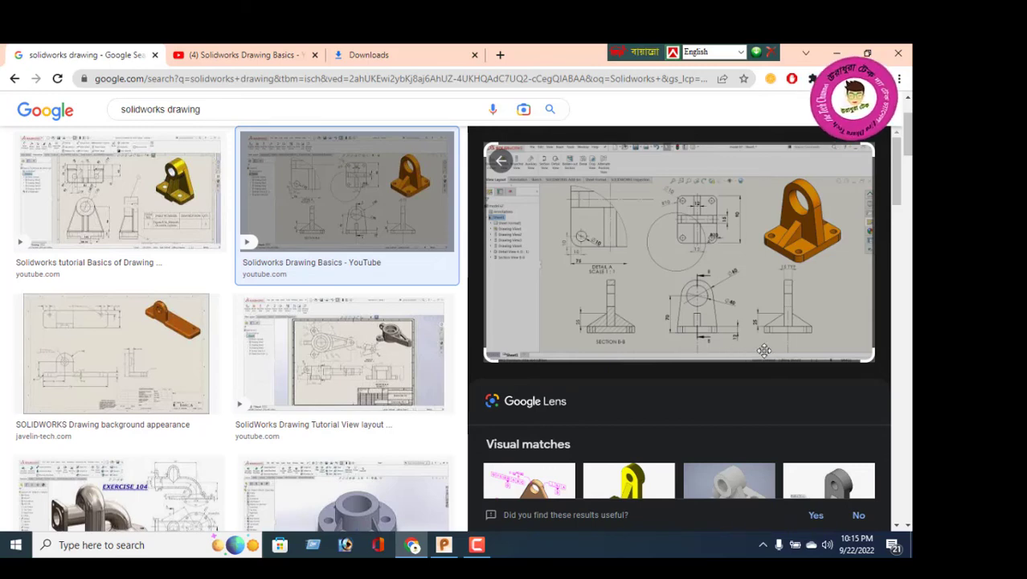
click(443, 544)
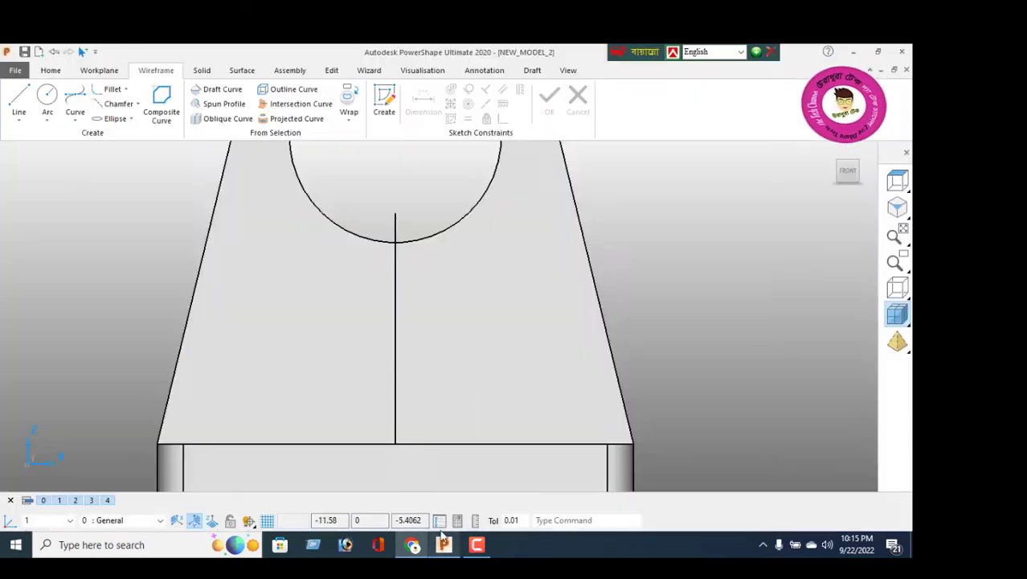
click(396, 224)
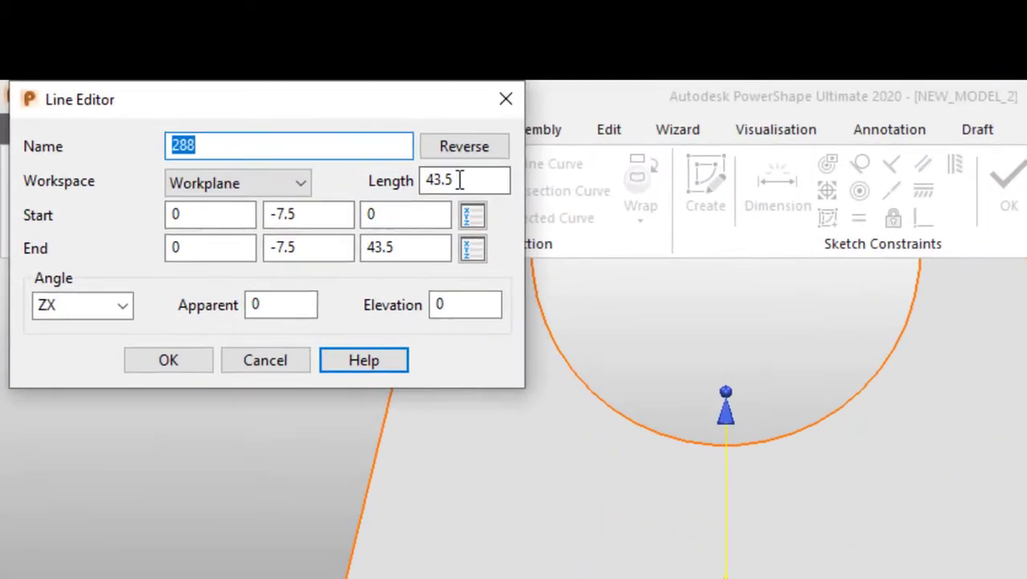
double_click(459, 179)
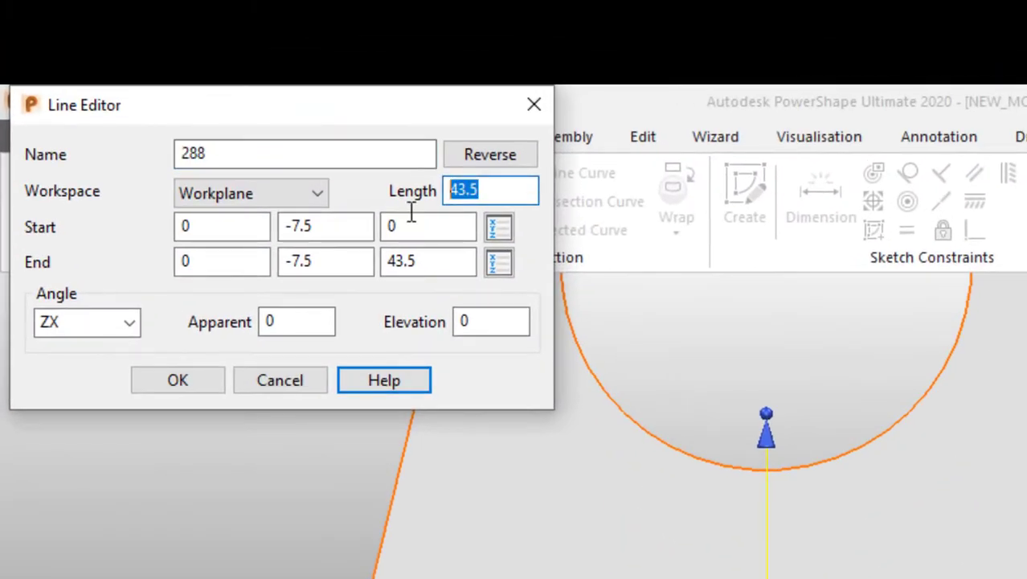
text(25)
key(Return)
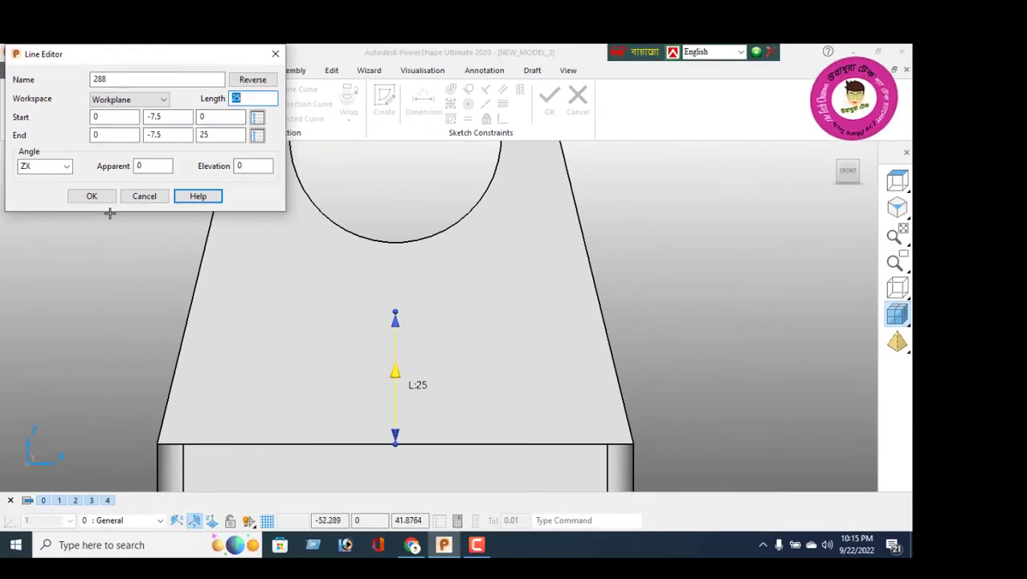
click(91, 196)
Step: Draw lines from the vertical line's upper end to the midpoint of the base plate's front edge and back to the line's foot
scroll(456, 330, down, 3)
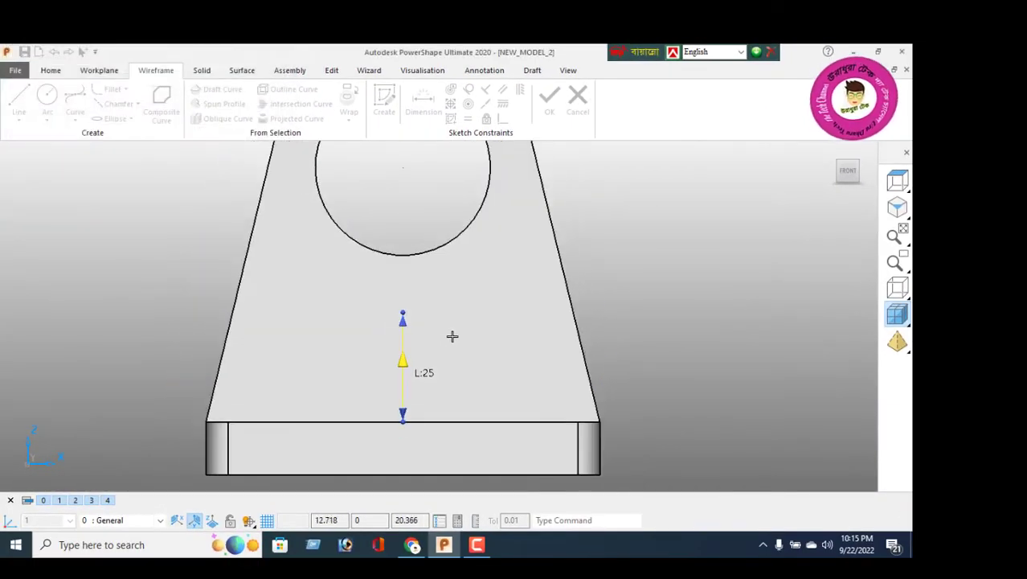
scroll(488, 320, down, 1)
middle_drag(482, 320, 290, 385)
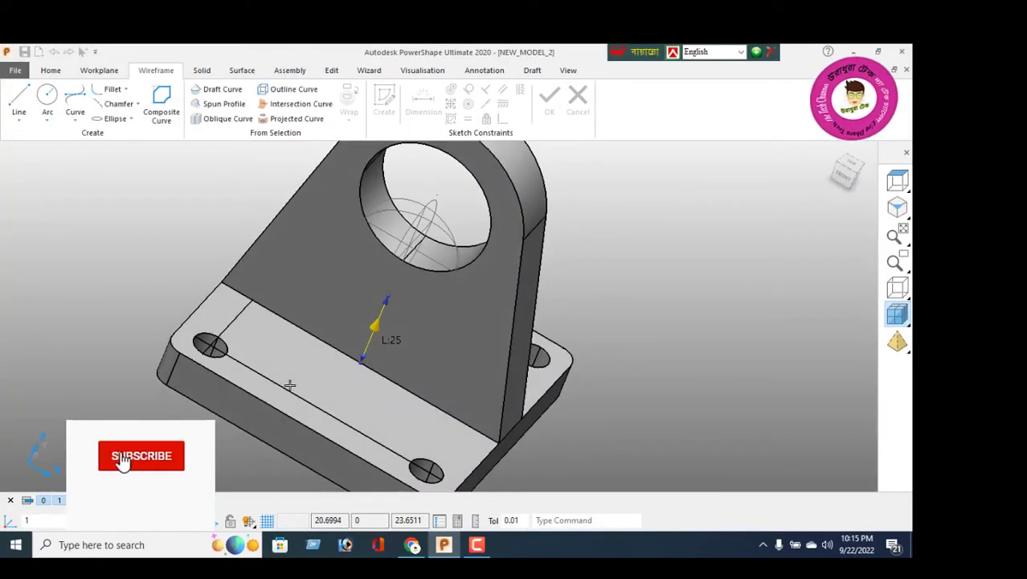
click(17, 108)
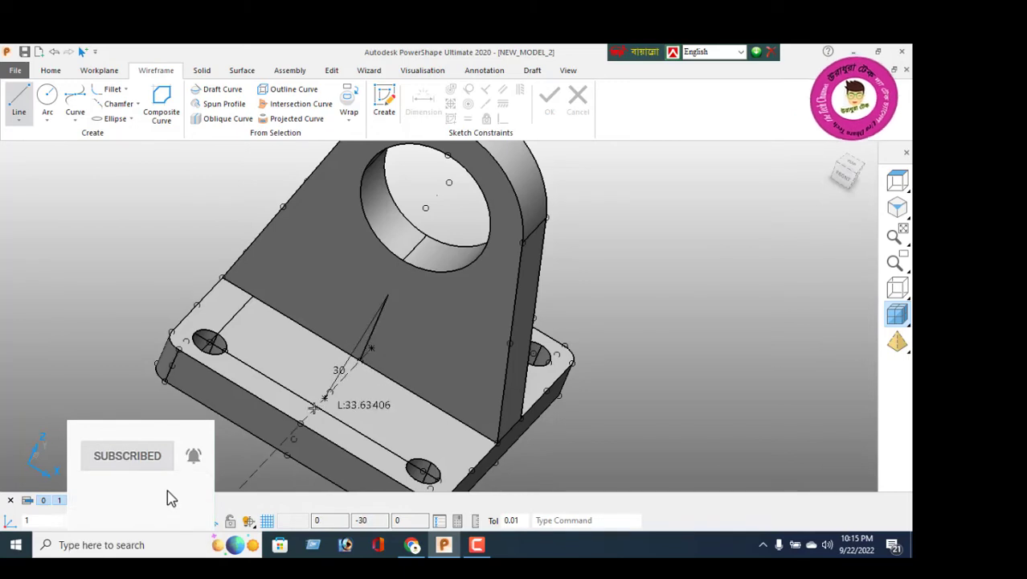
click(301, 423)
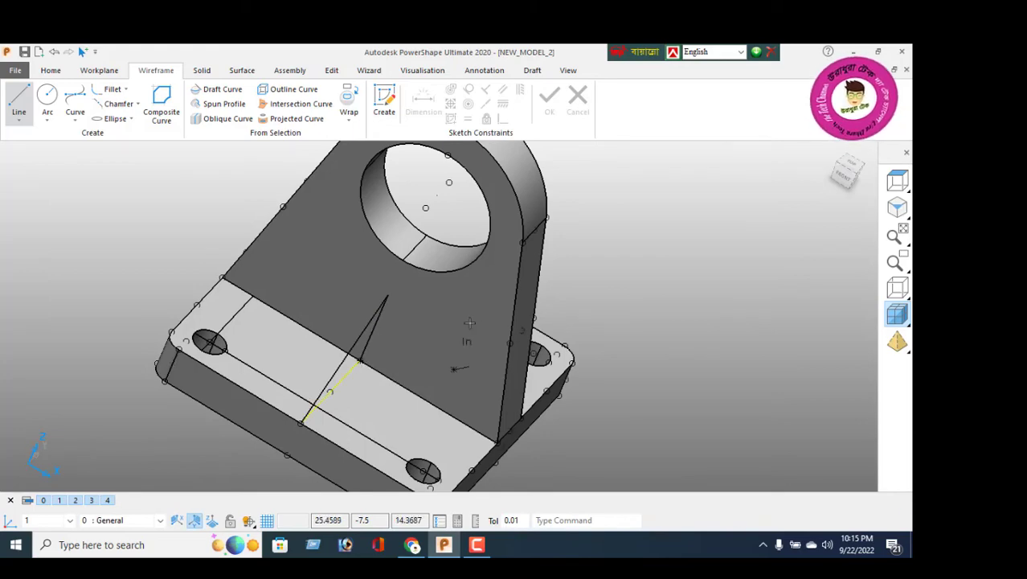
middle_drag(470, 323, 300, 335)
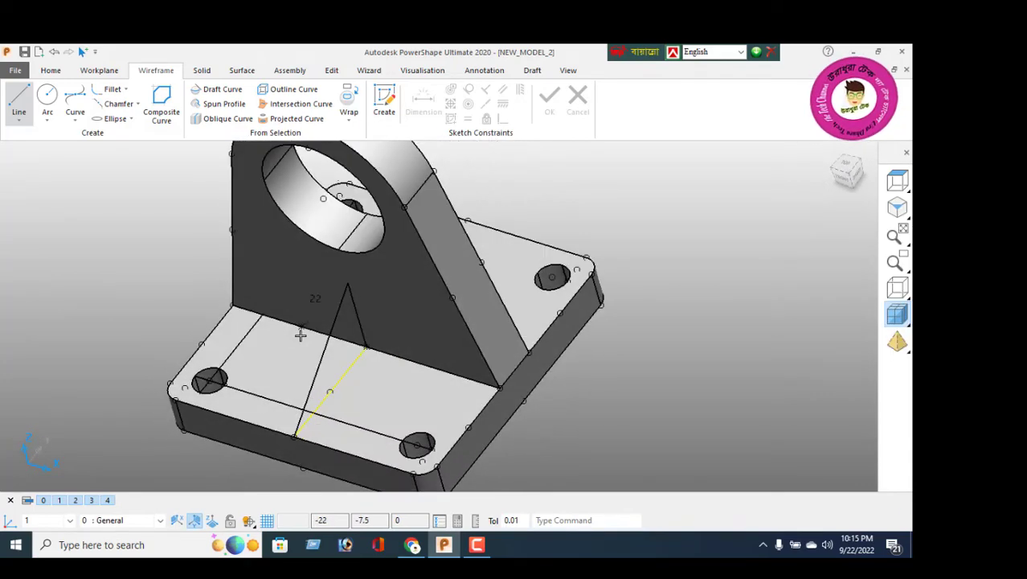
Step: Join the three triangle lines into one closed composite curve and save it
click(161, 100)
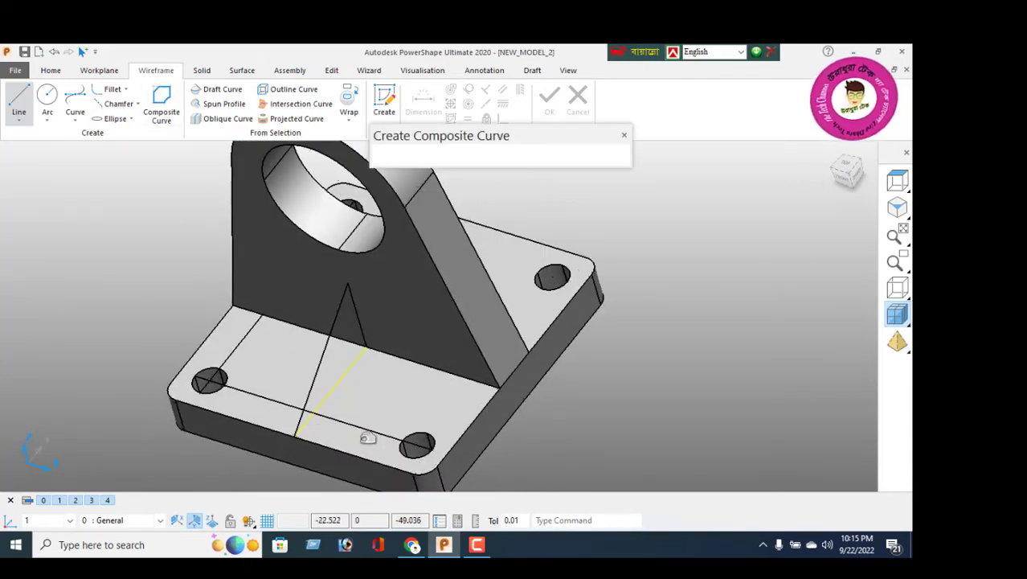
click(336, 392)
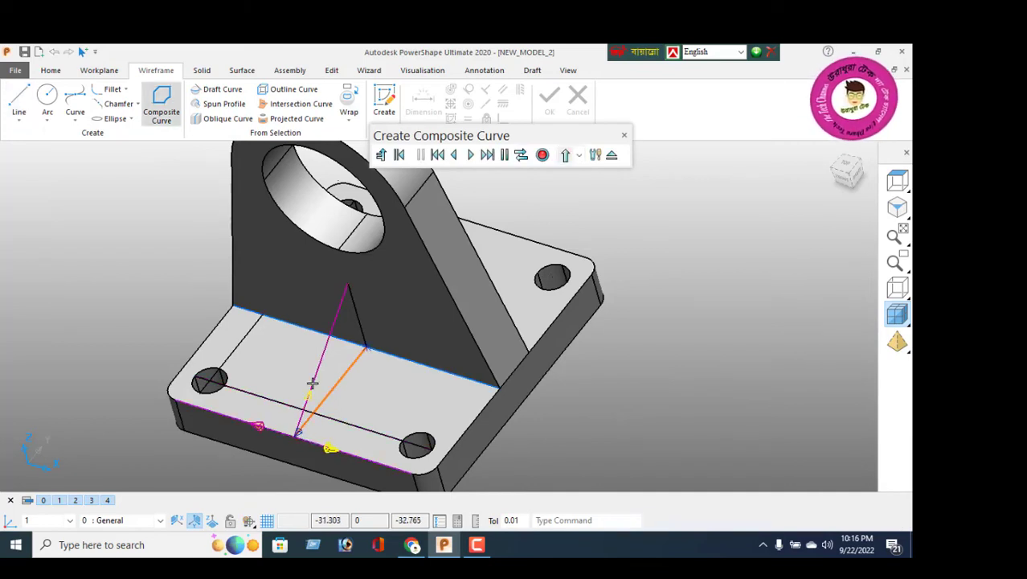
click(311, 393)
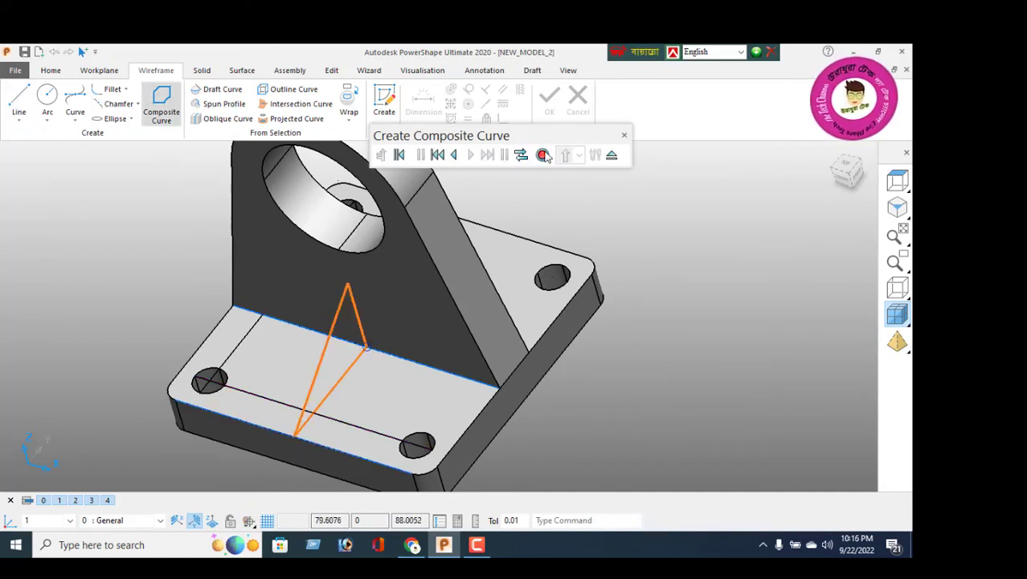
click(611, 155)
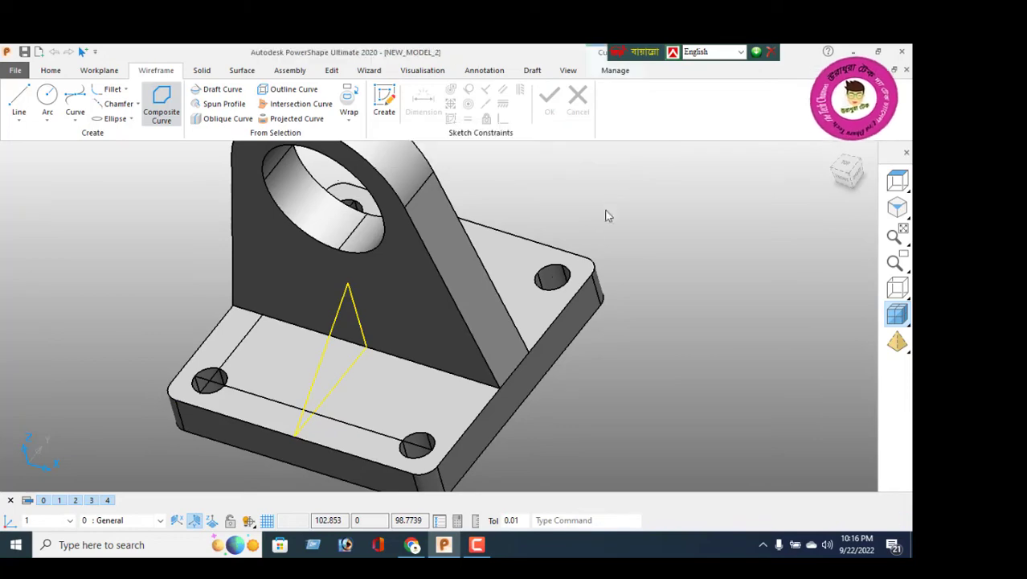
Step: Extrude the triangular curve as a solid rib with equal lengths of 7.5 in both directions
middle_drag(607, 215, 481, 211)
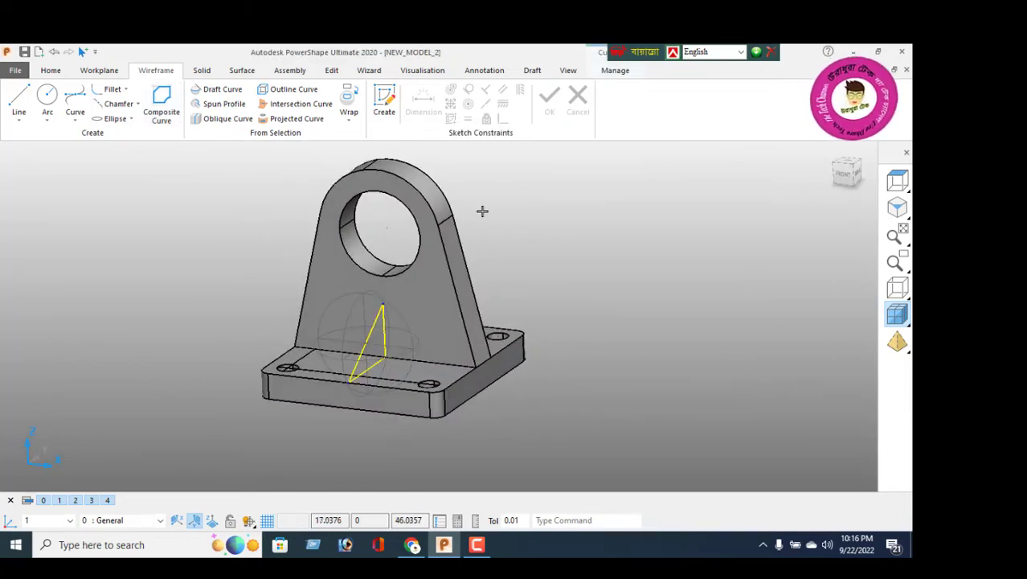
click(201, 71)
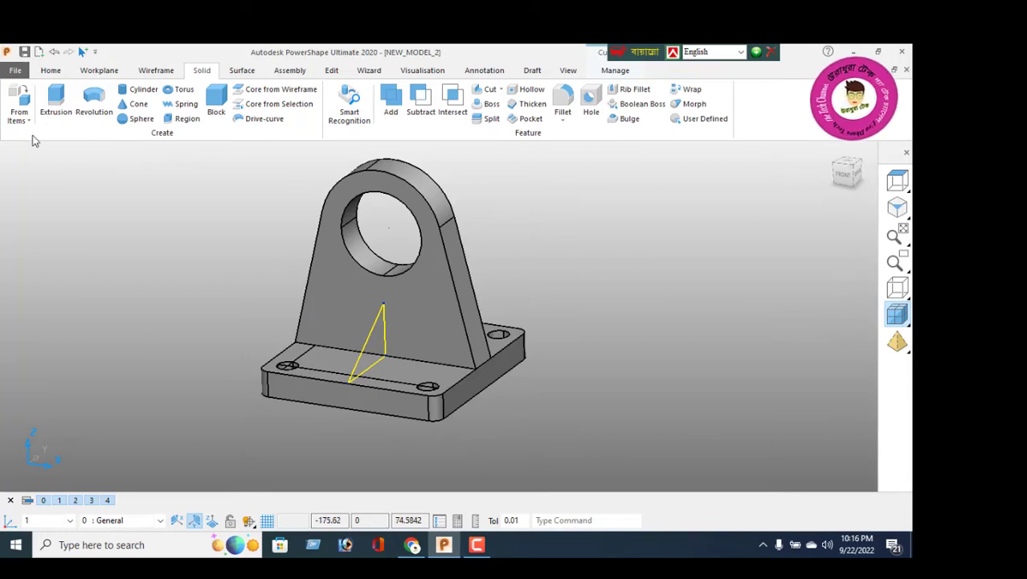
click(56, 98)
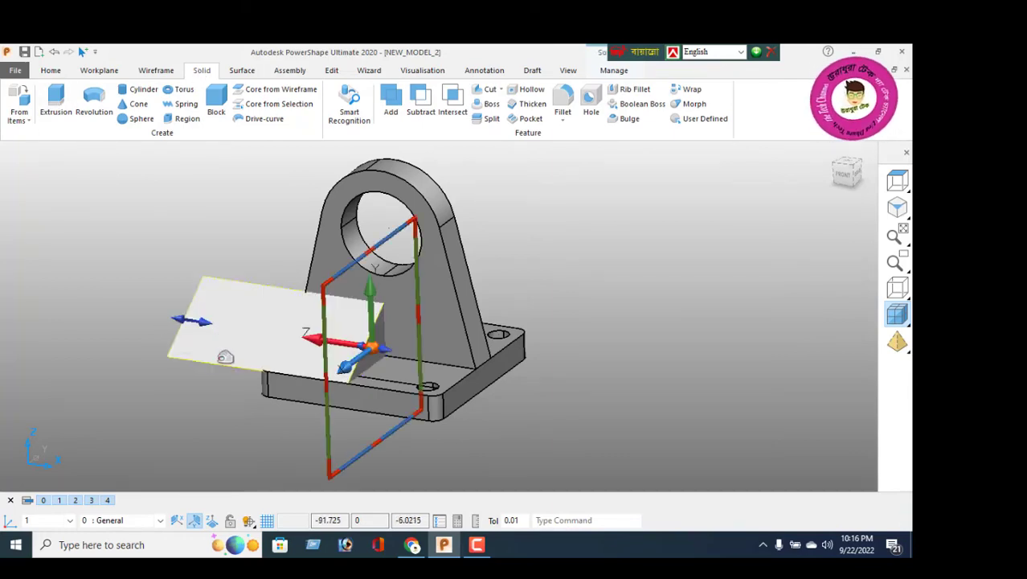
double_click(233, 324)
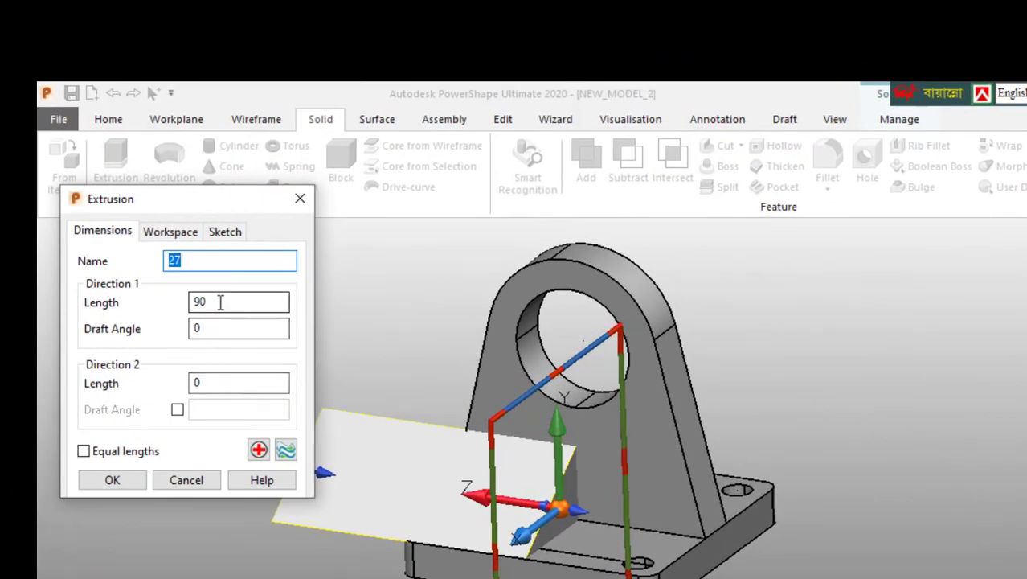
drag(131, 201, 82, 218)
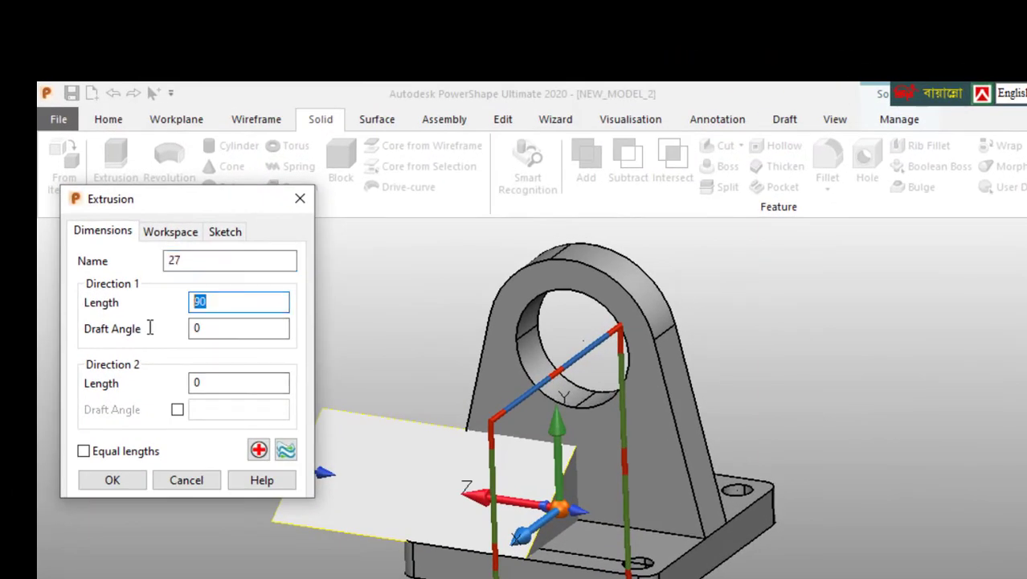
text(7.5)
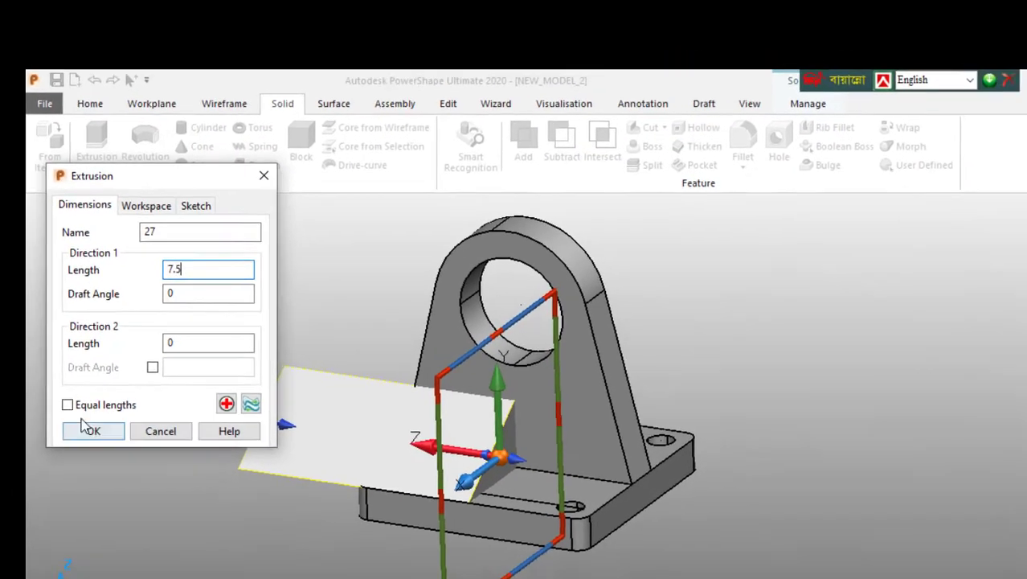
click(84, 451)
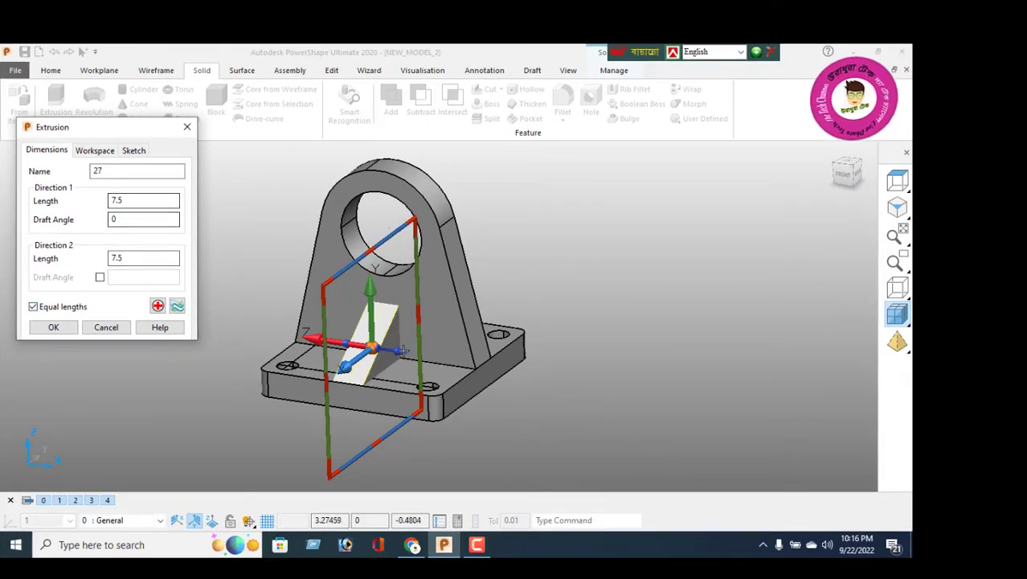
middle_drag(402, 351, 371, 374)
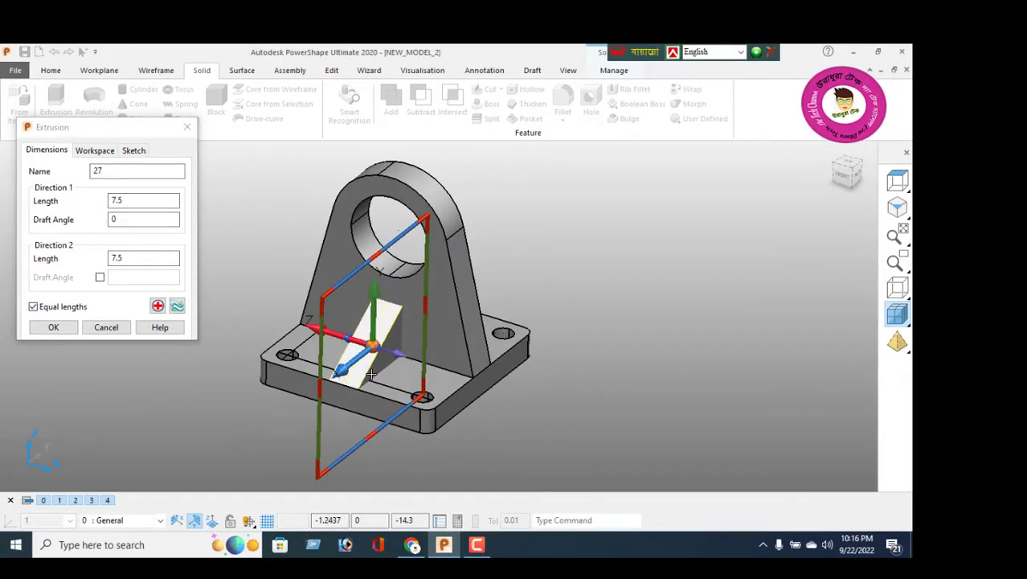
click(56, 328)
Step: Mirror a copy of the triangular rib across the ZX plane onto the opposite side of the upright
middle_drag(476, 388, 153, 382)
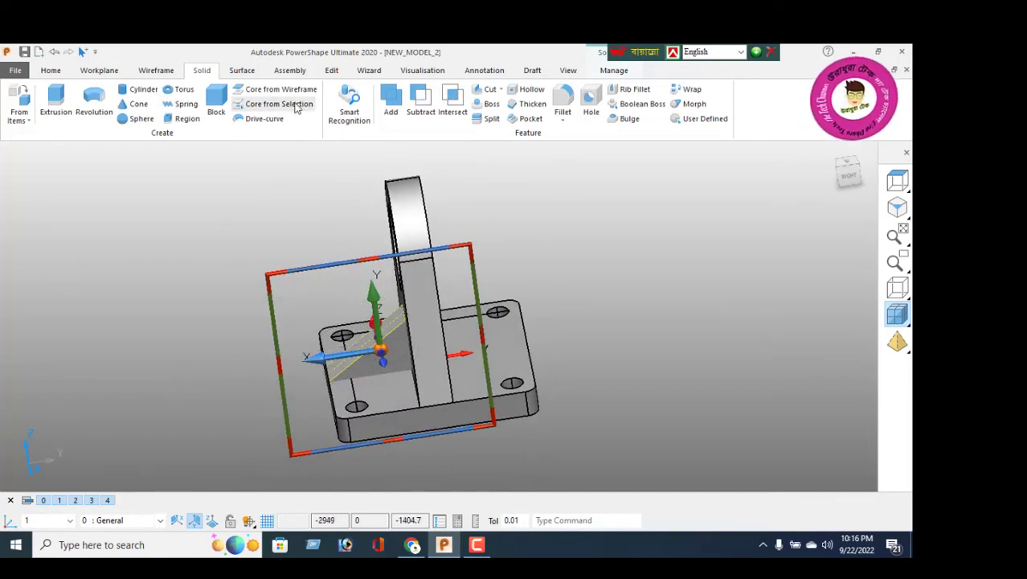
click(333, 72)
click(134, 105)
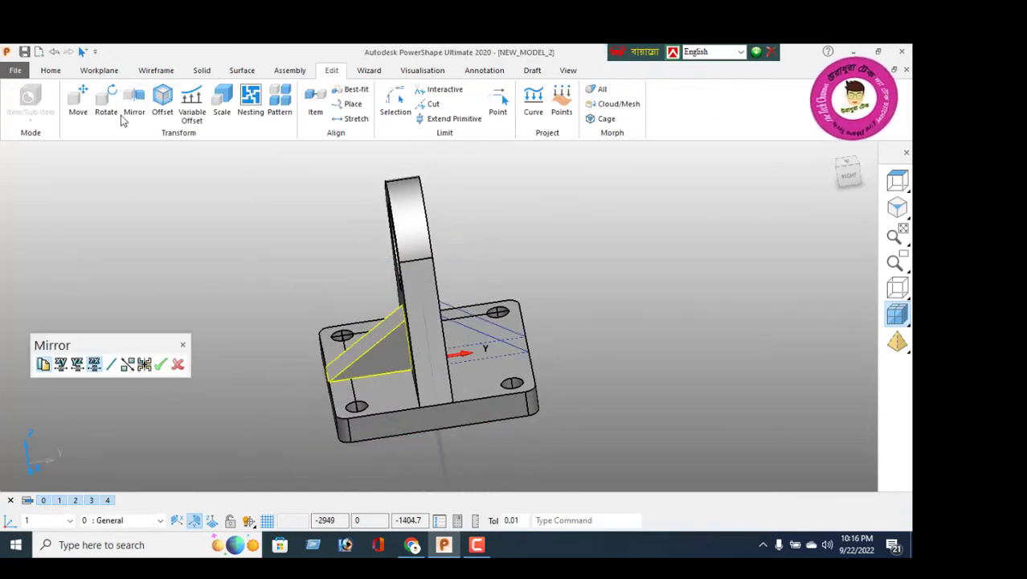
click(159, 366)
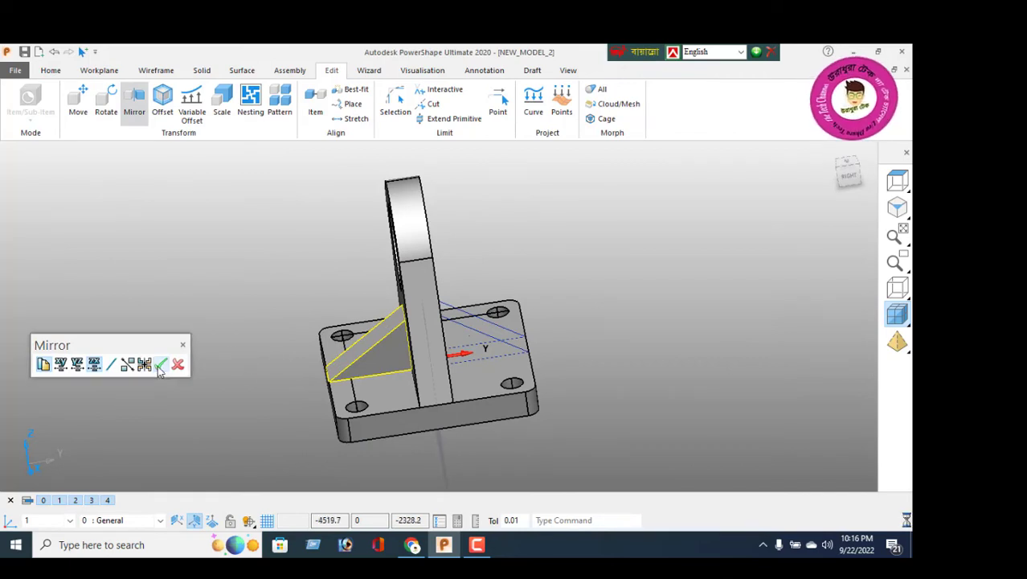
click(176, 367)
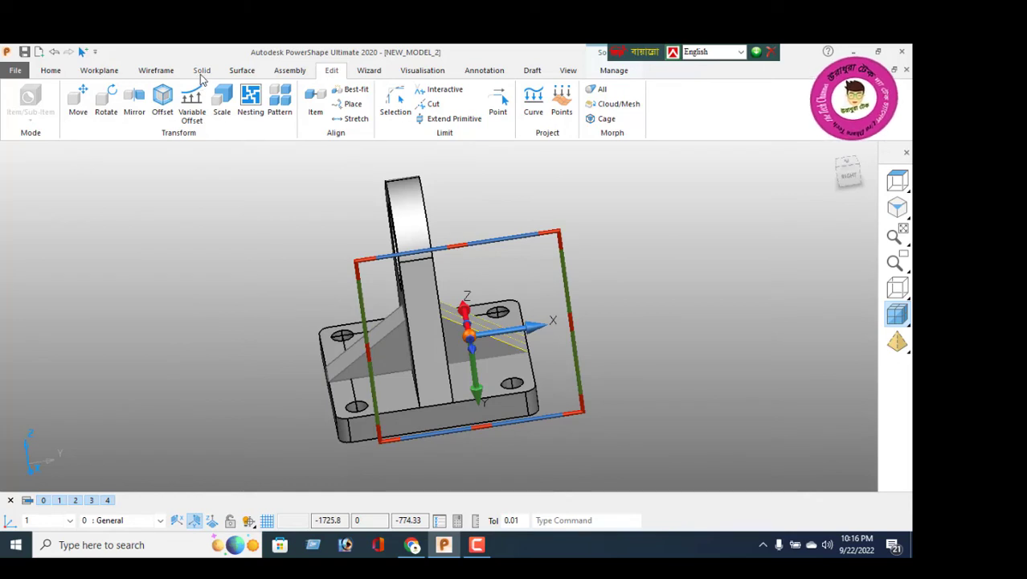
Step: Add both triangular ribs to the bracket solid and clear the selection
click(201, 71)
click(391, 111)
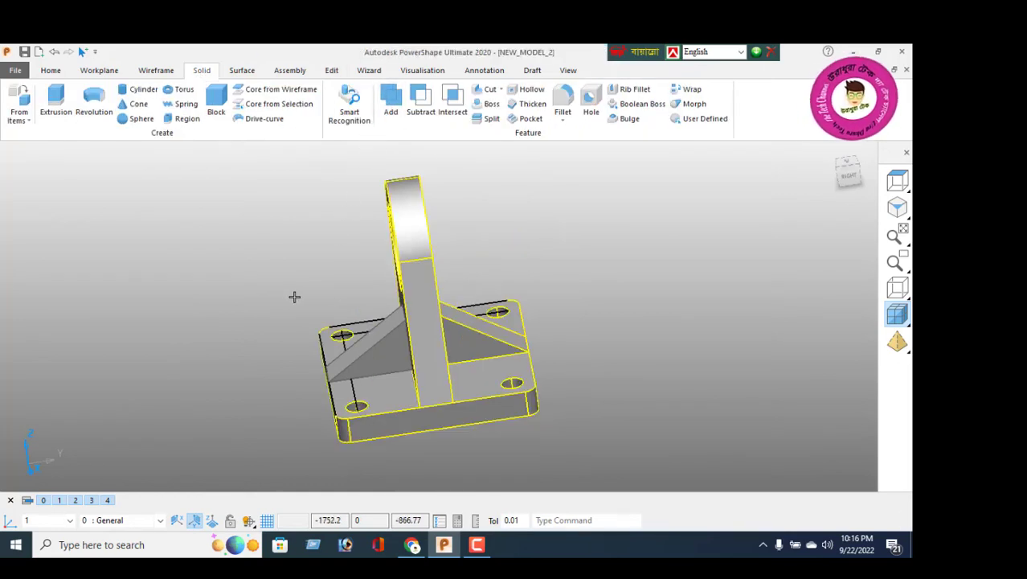
click(358, 350)
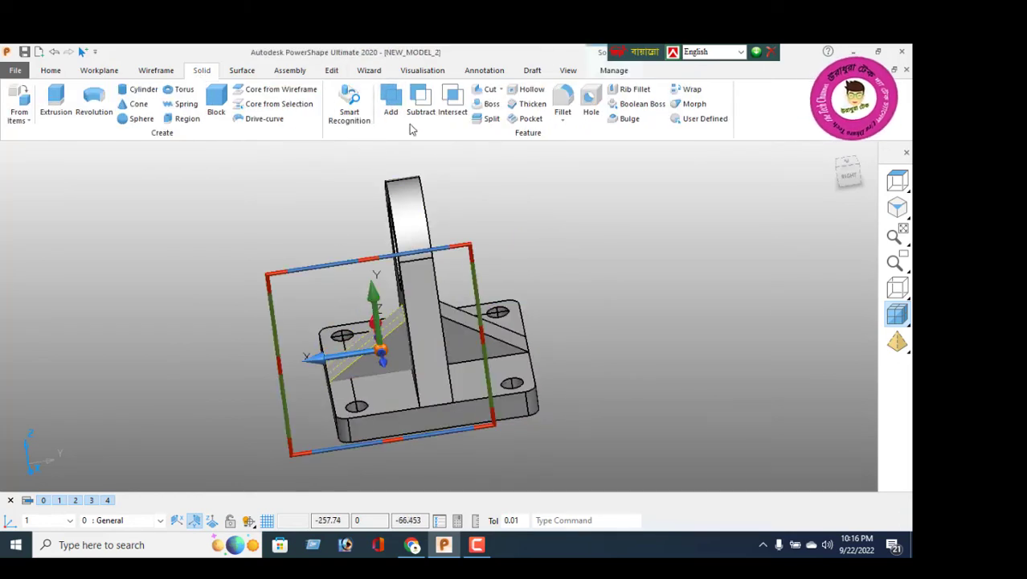
right_click(226, 201)
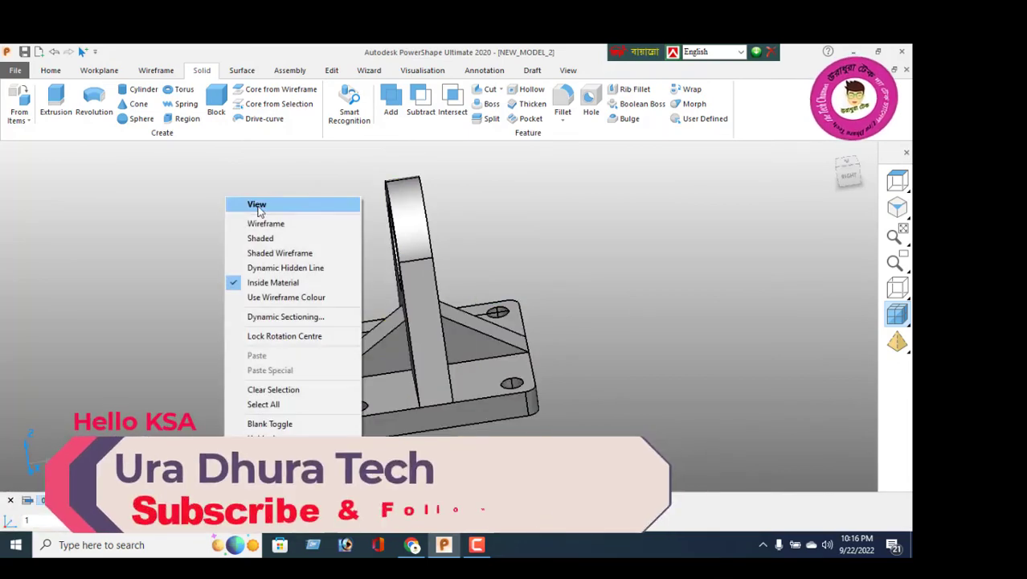
click(259, 209)
Step: Inspect the ribbed bracket and switch to Chrome to compare it with the reference drawing
middle_drag(394, 277, 478, 354)
click(414, 546)
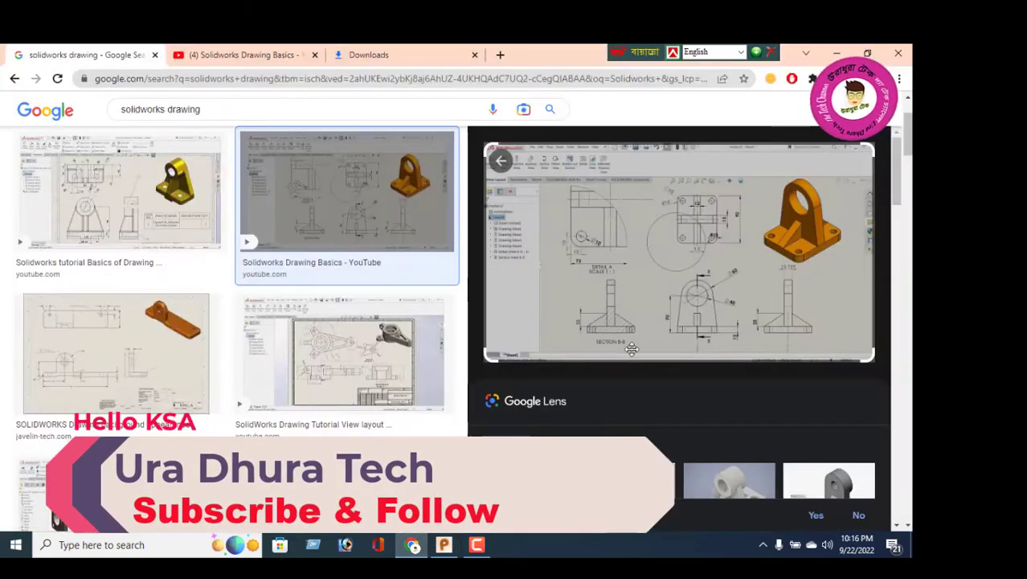